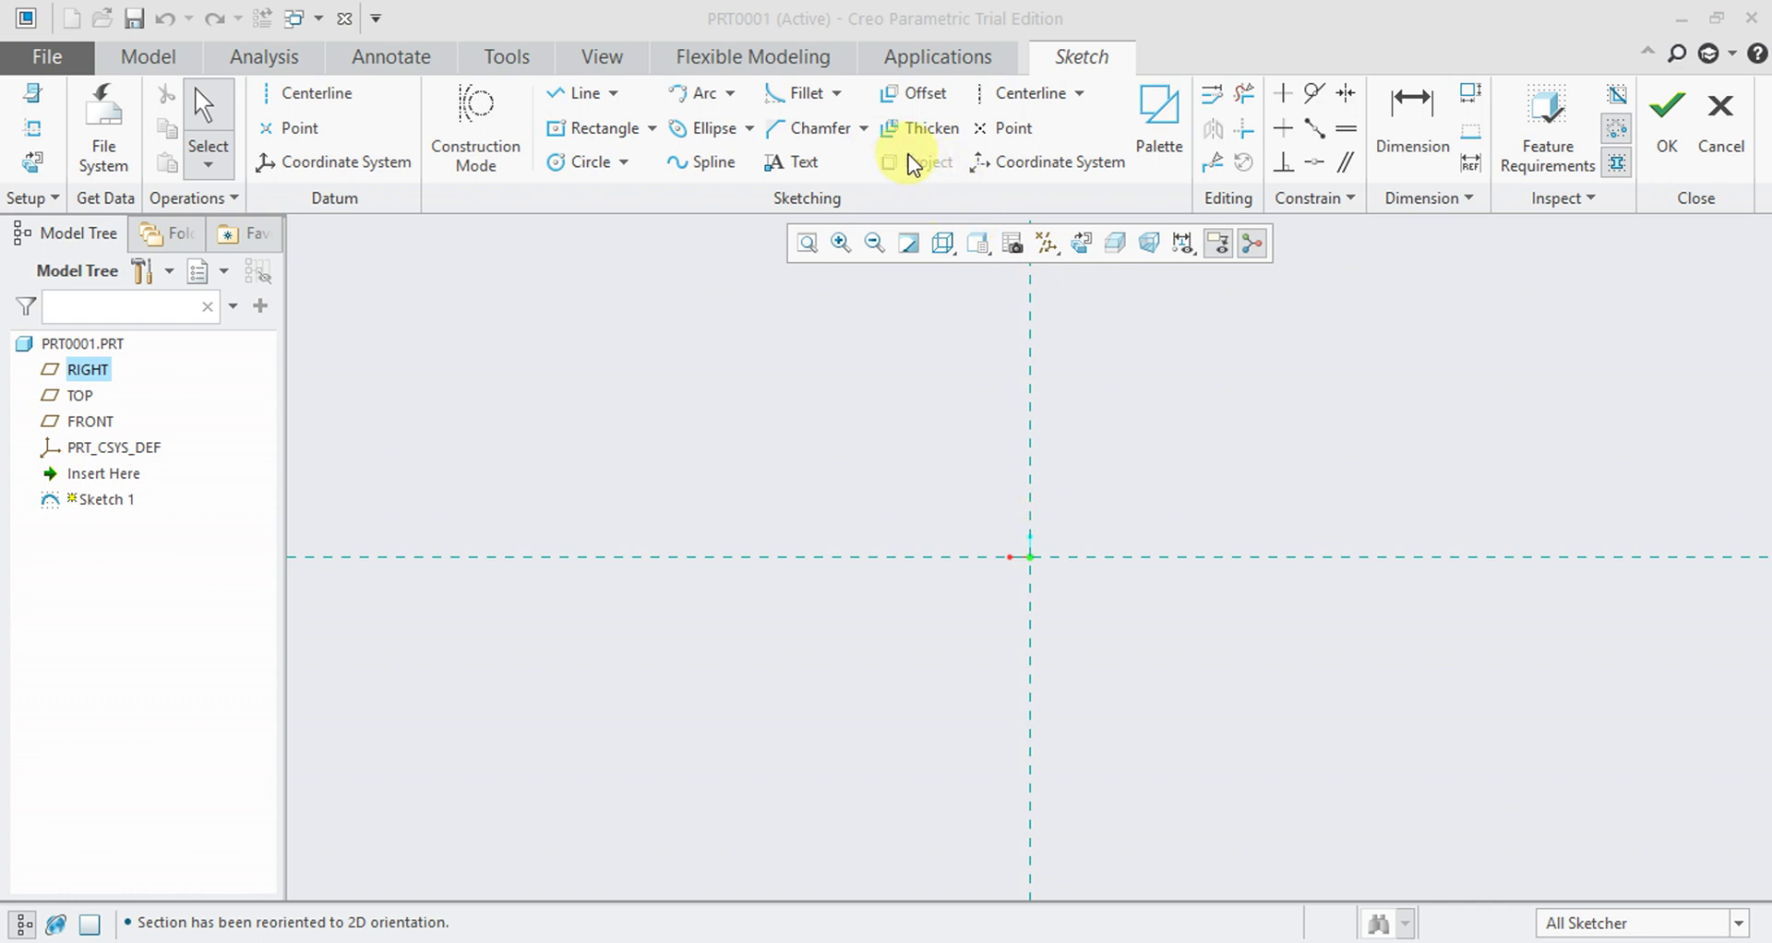
- Draw a centre rectangle 722.36 by 385.82 about the origin and complete Sketch 1
{"action": "left_click", "coordinate": [592, 134]}
{"action": "left_click", "coordinate": [1031, 556]}
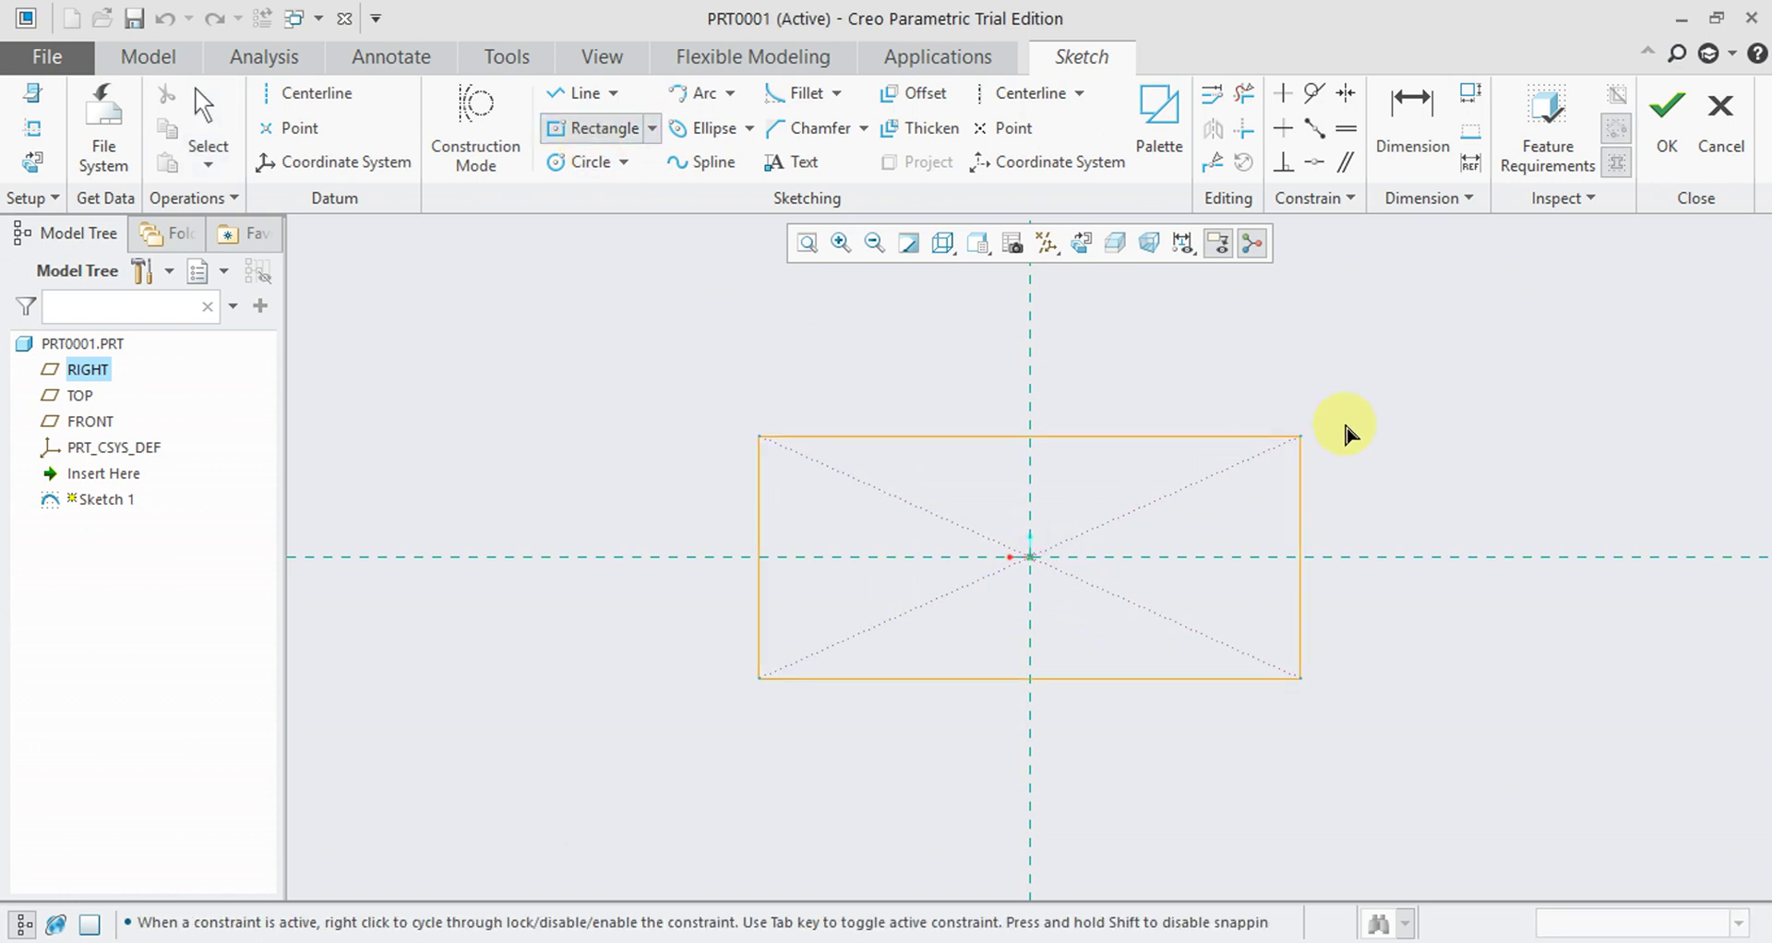
{"action": "left_click", "coordinate": [1421, 351]}
{"action": "middle_click", "coordinate": [1421, 350]}
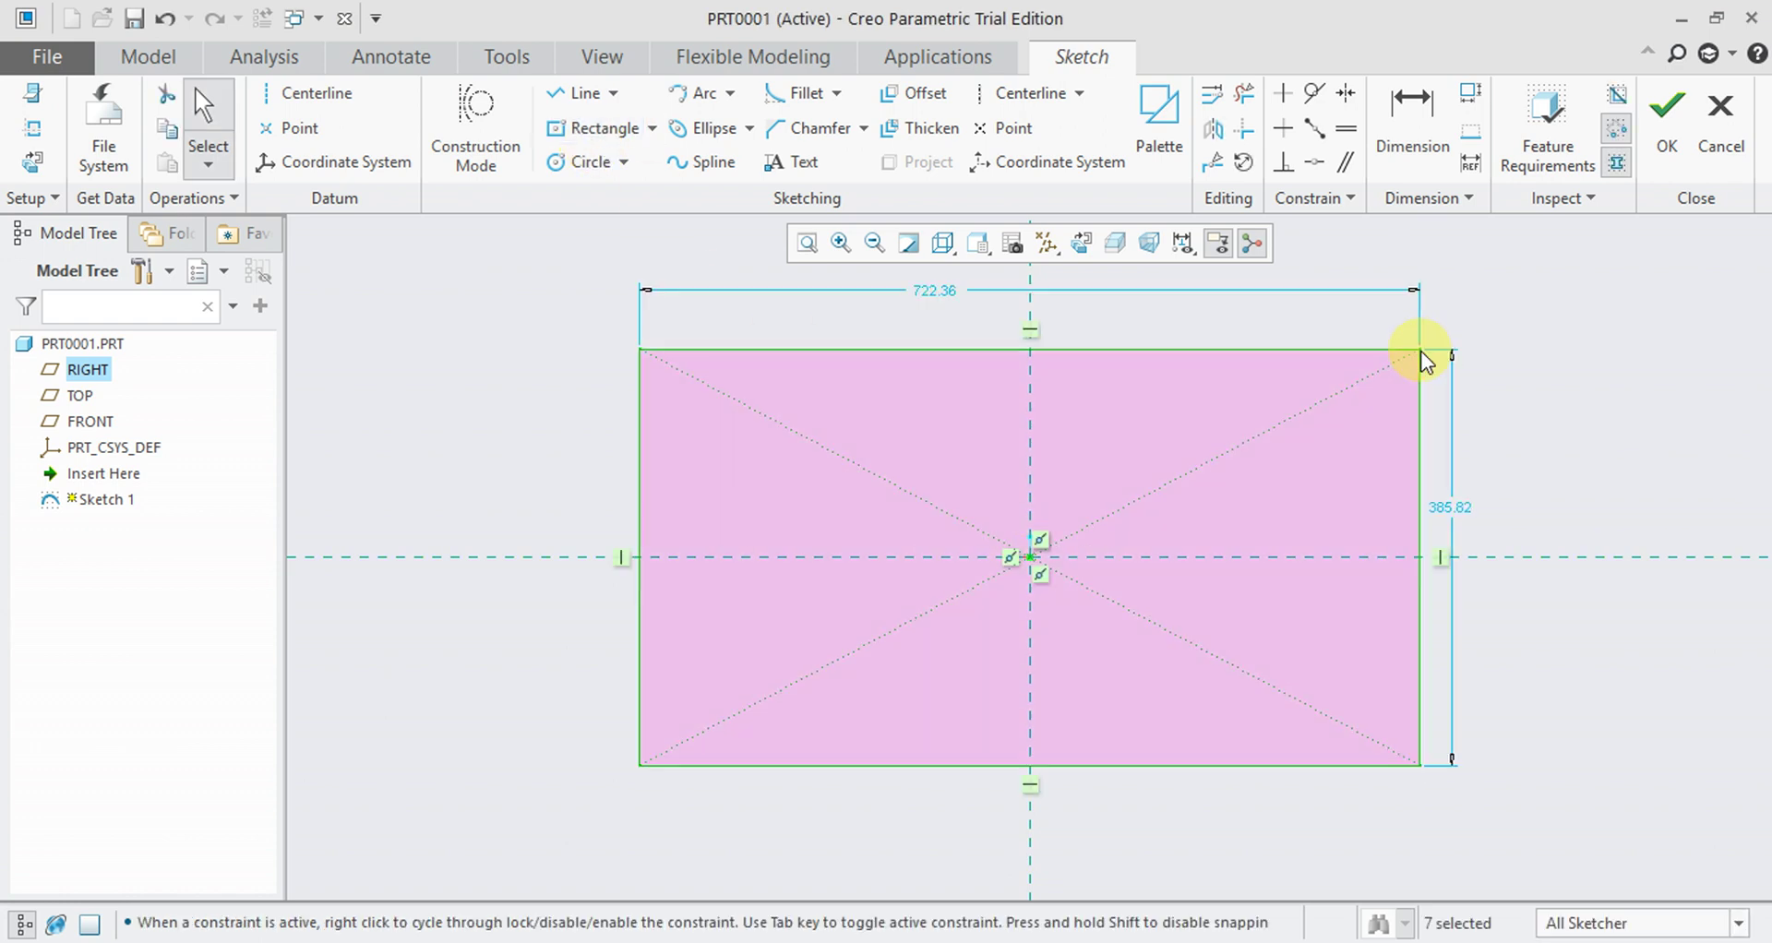
{"action": "left_click", "coordinate": [1663, 139]}
{"action": "mouse_move", "coordinate": [1551, 406]}
{"action": "middle_mouse_down"}
{"action": "mouse_move", "coordinate": [1496, 448]}
{"action": "mouse_move", "coordinate": [1520, 403]}
{"action": "middle_mouse_up"}
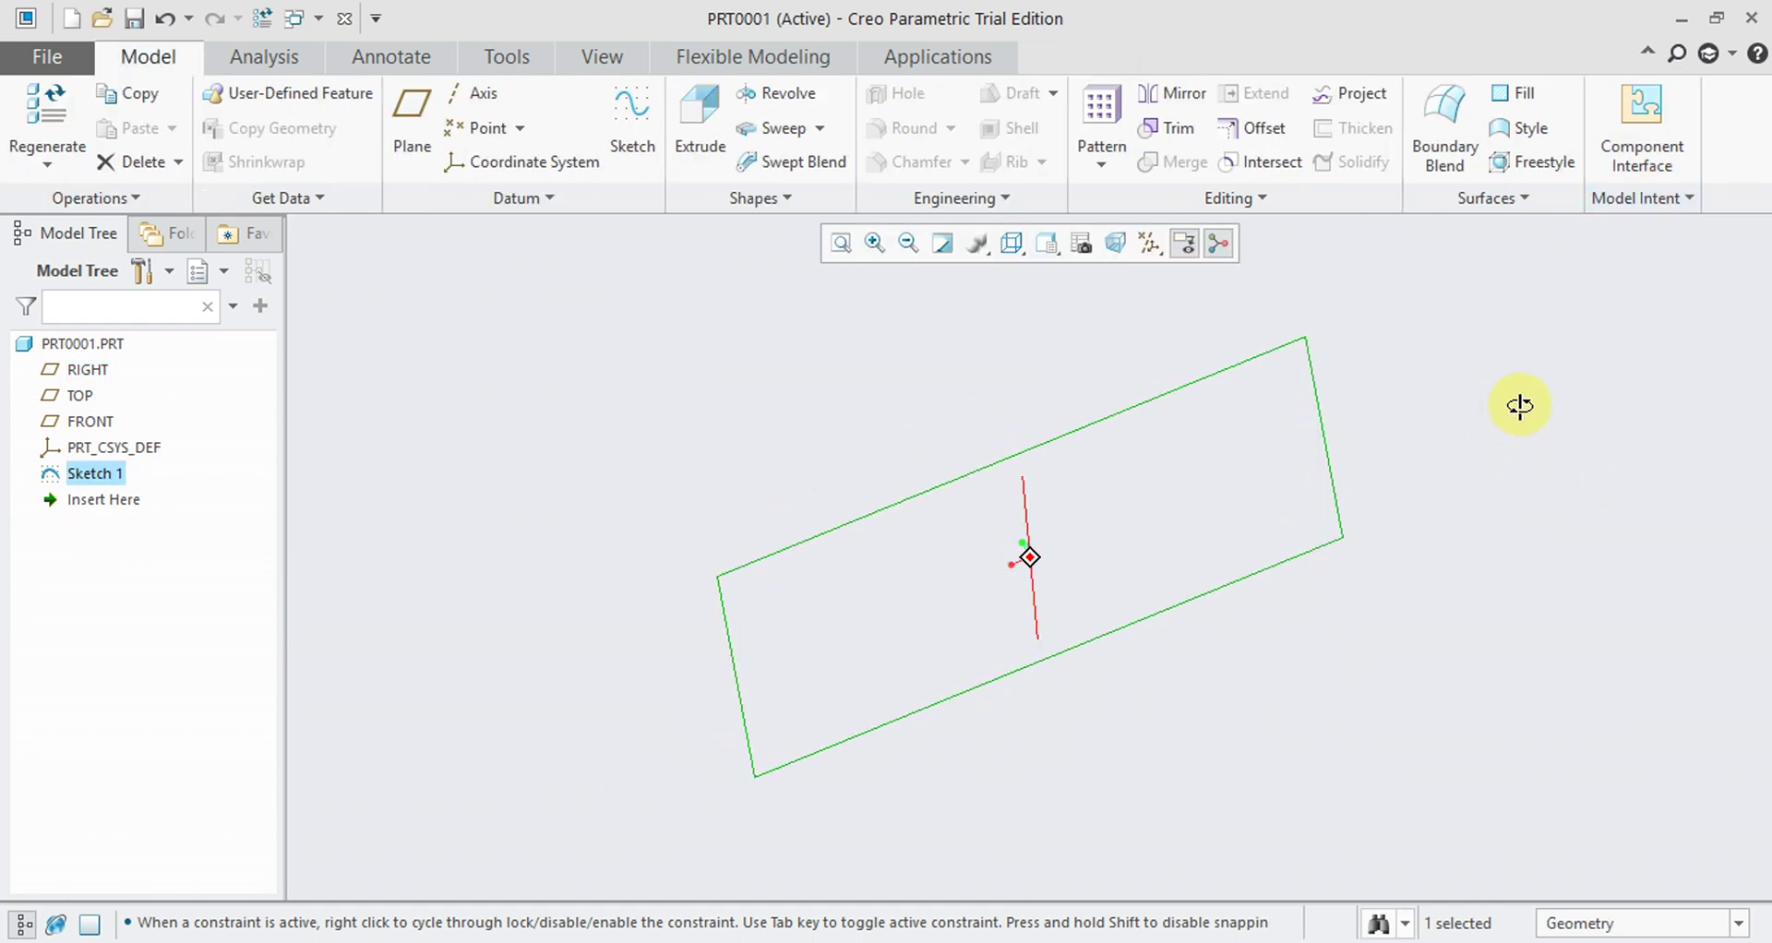
- Extrude Sketch 1 symmetrically to 247.20 depth and confirm the solid block
{"action": "left_click", "coordinate": [702, 125]}
{"action": "mouse_move", "coordinate": [1263, 469]}
{"action": "middle_mouse_down"}
{"action": "mouse_move", "coordinate": [1127, 411]}
{"action": "mouse_move", "coordinate": [1127, 487]}
{"action": "middle_mouse_up"}
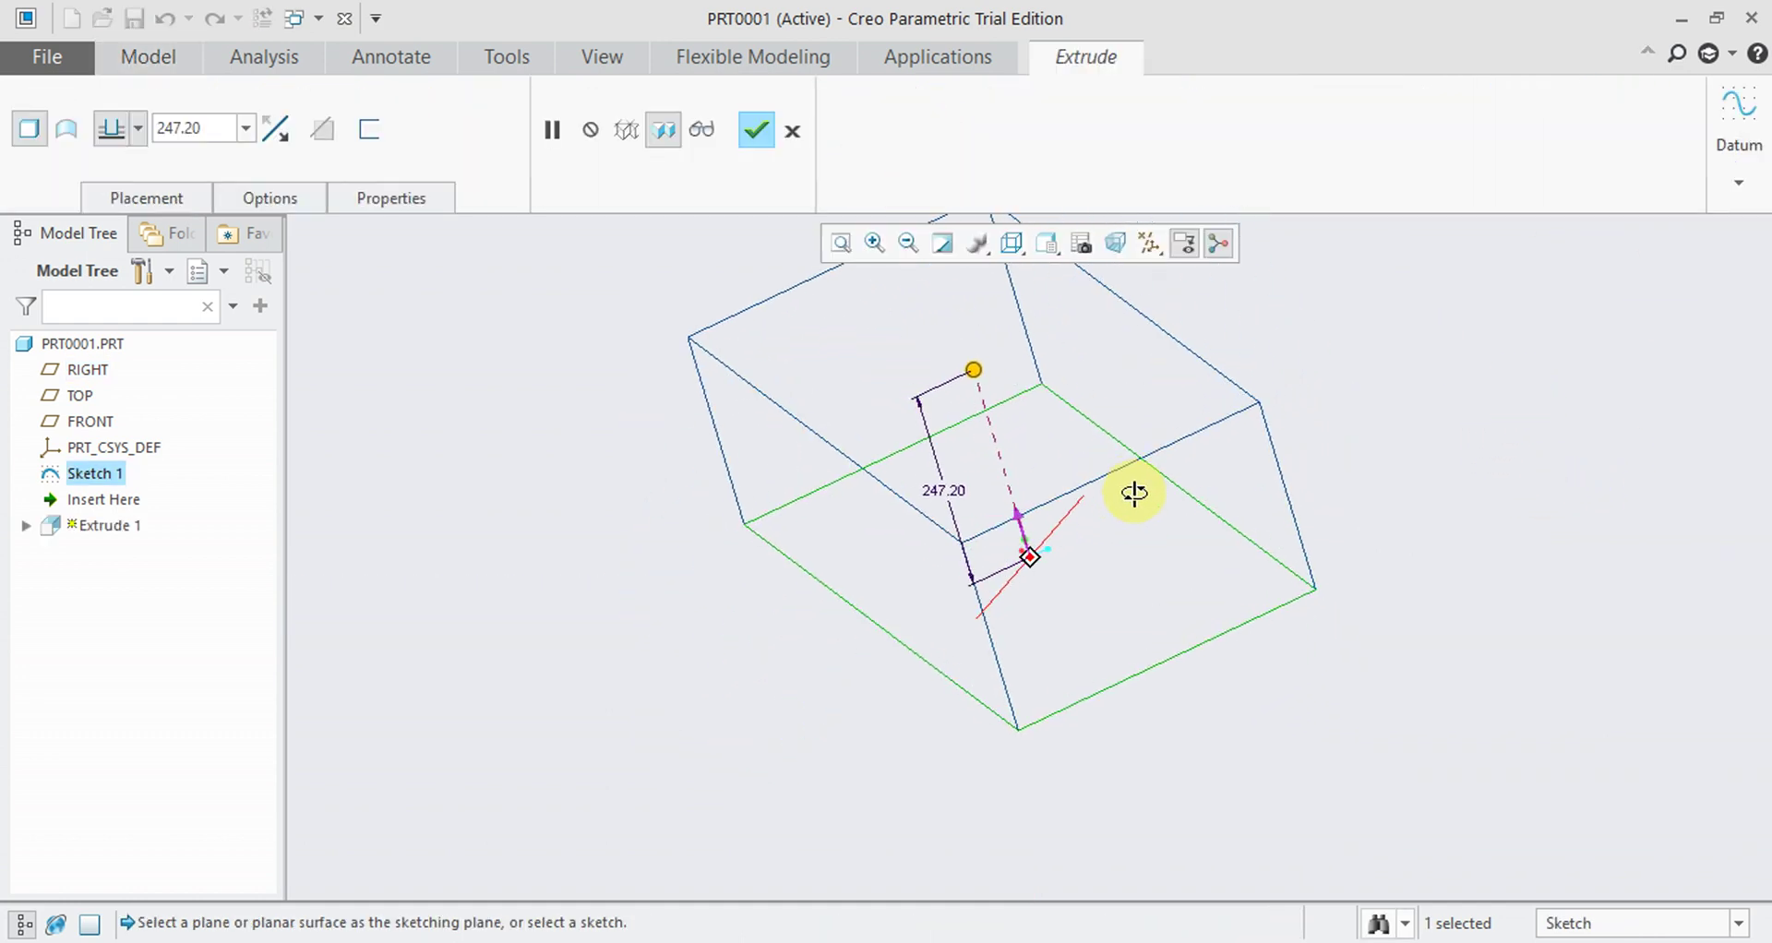
{"action": "left_click", "coordinate": [140, 128]}
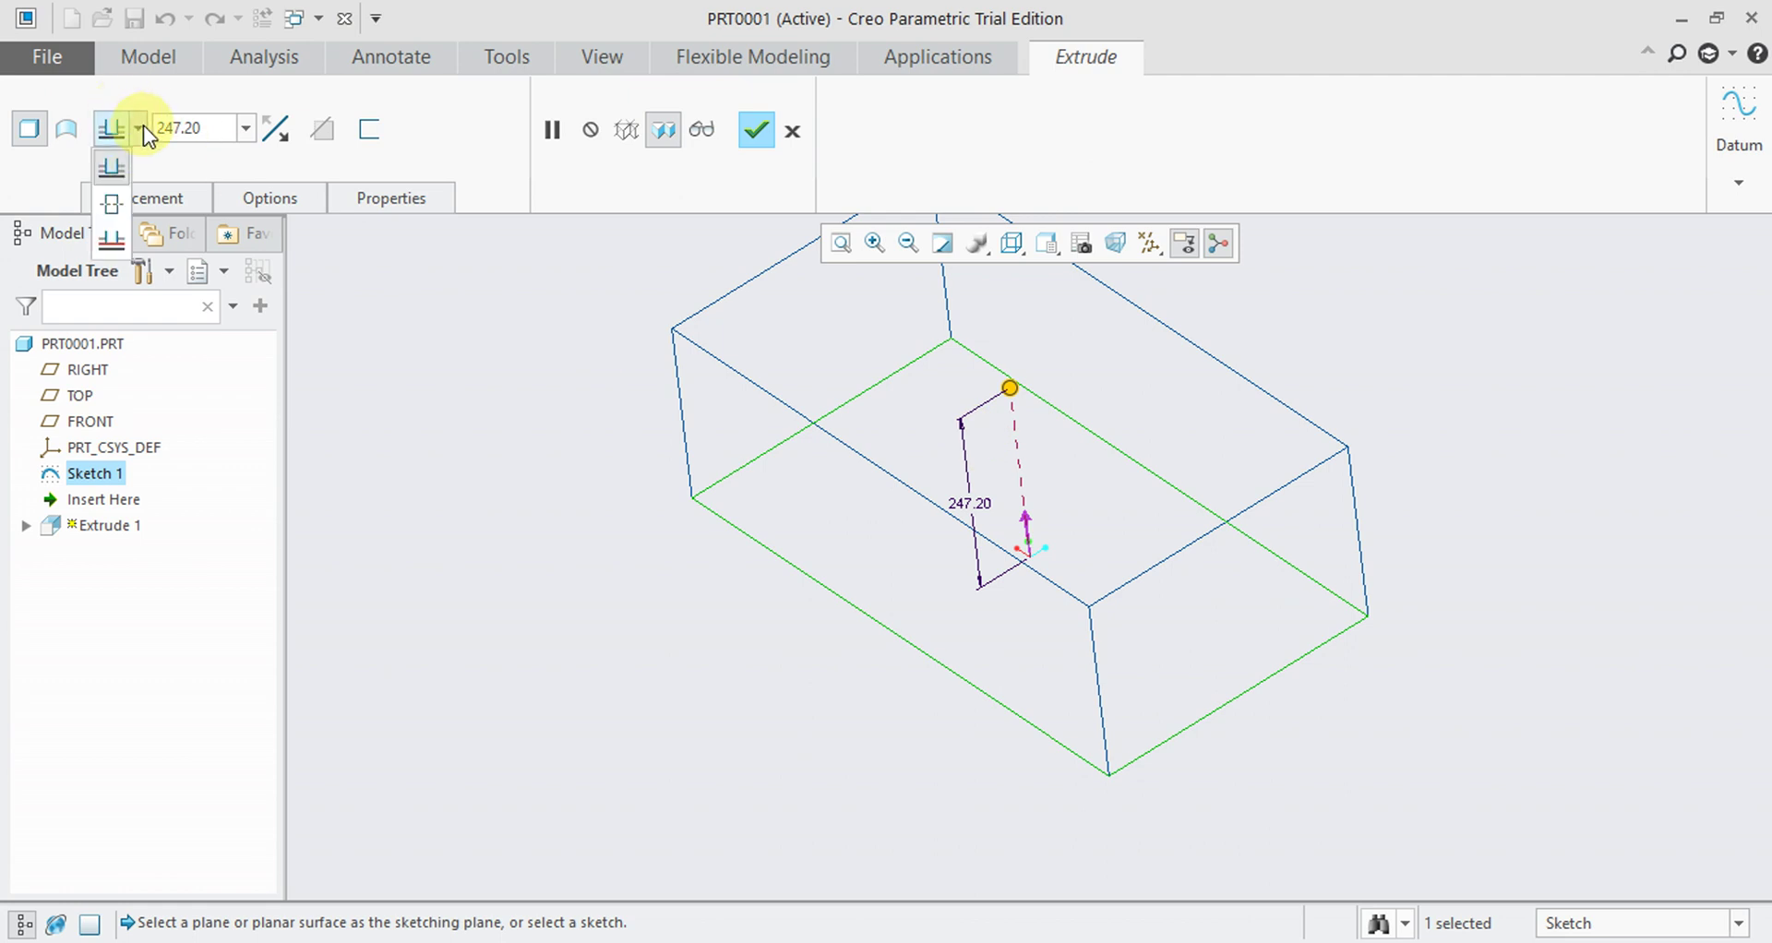
{"action": "left_click", "coordinate": [110, 203]}
{"action": "mouse_move", "coordinate": [297, 308]}
{"action": "middle_mouse_down"}
{"action": "mouse_move", "coordinate": [475, 400]}
{"action": "mouse_move", "coordinate": [545, 372]}
{"action": "mouse_move", "coordinate": [499, 406]}
{"action": "mouse_move", "coordinate": [484, 365]}
{"action": "middle_mouse_up"}
{"action": "left_click", "coordinate": [755, 131]}
{"action": "scroll", "coordinate": [700, 314], "scroll_direction": "down", "scroll_amount": 3}
{"action": "middle_click_drag", "start_coordinate": [693, 340], "coordinate": [494, 365]}
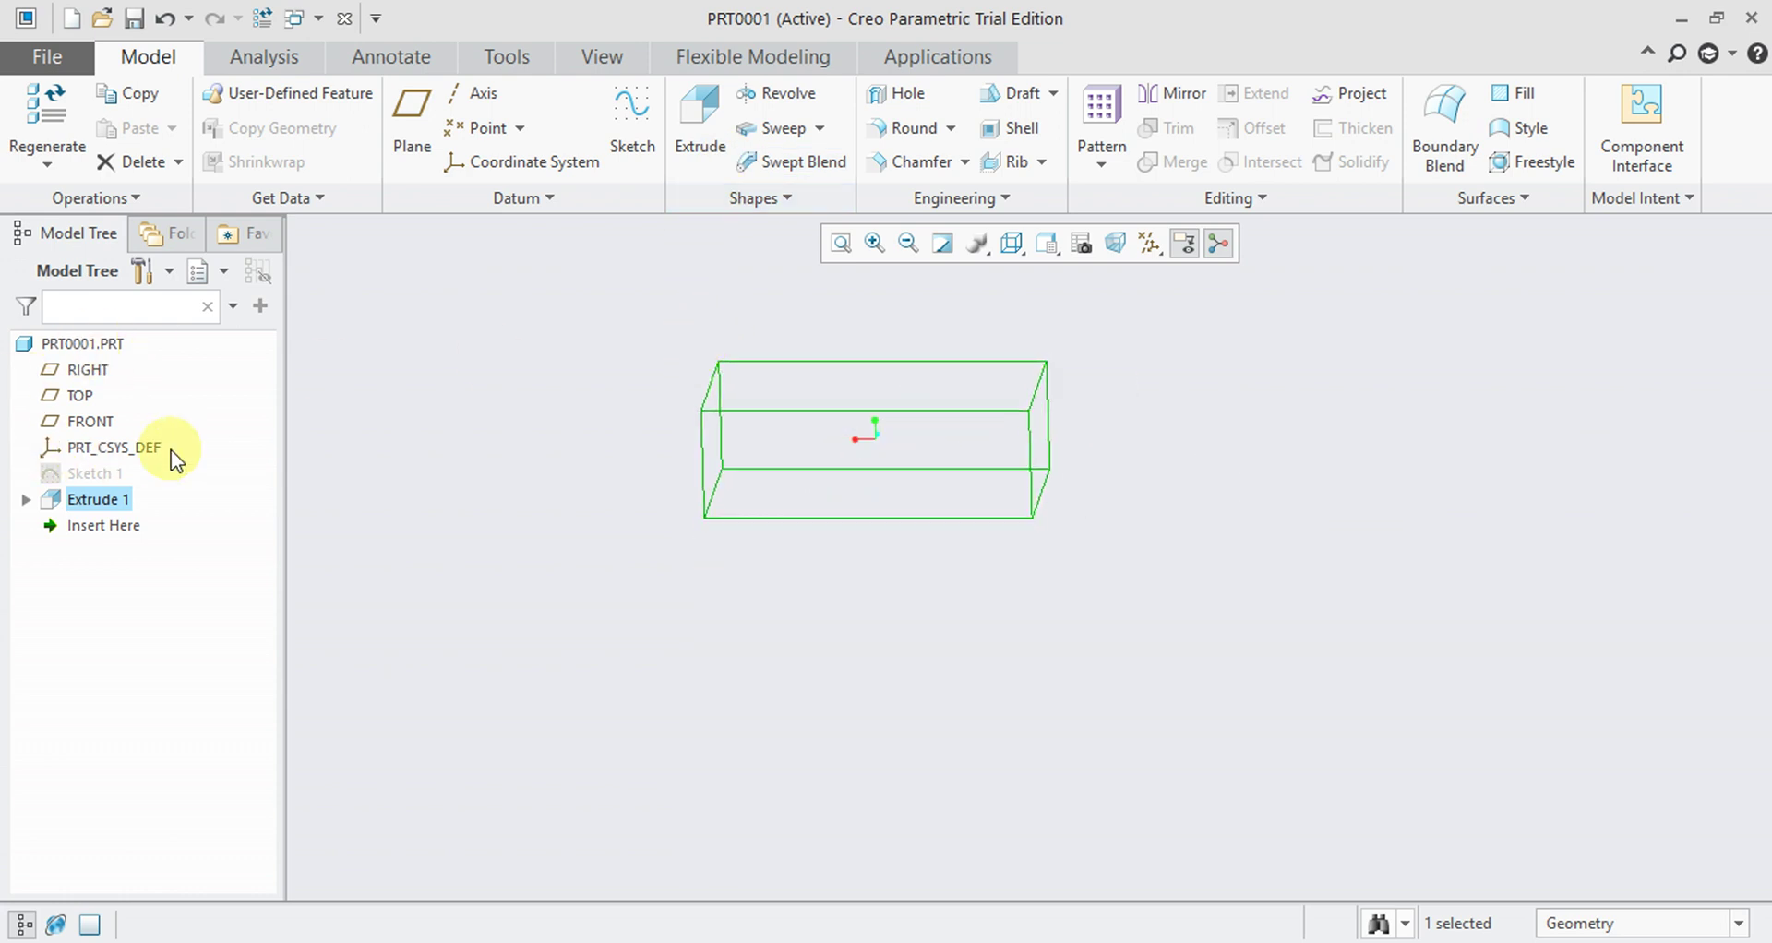
{"action": "left_click", "coordinate": [83, 423]}
- Start a sketch on FRONT and draw an Ø88.22 circle 174.14 right of centre
{"action": "left_click", "coordinate": [630, 118]}
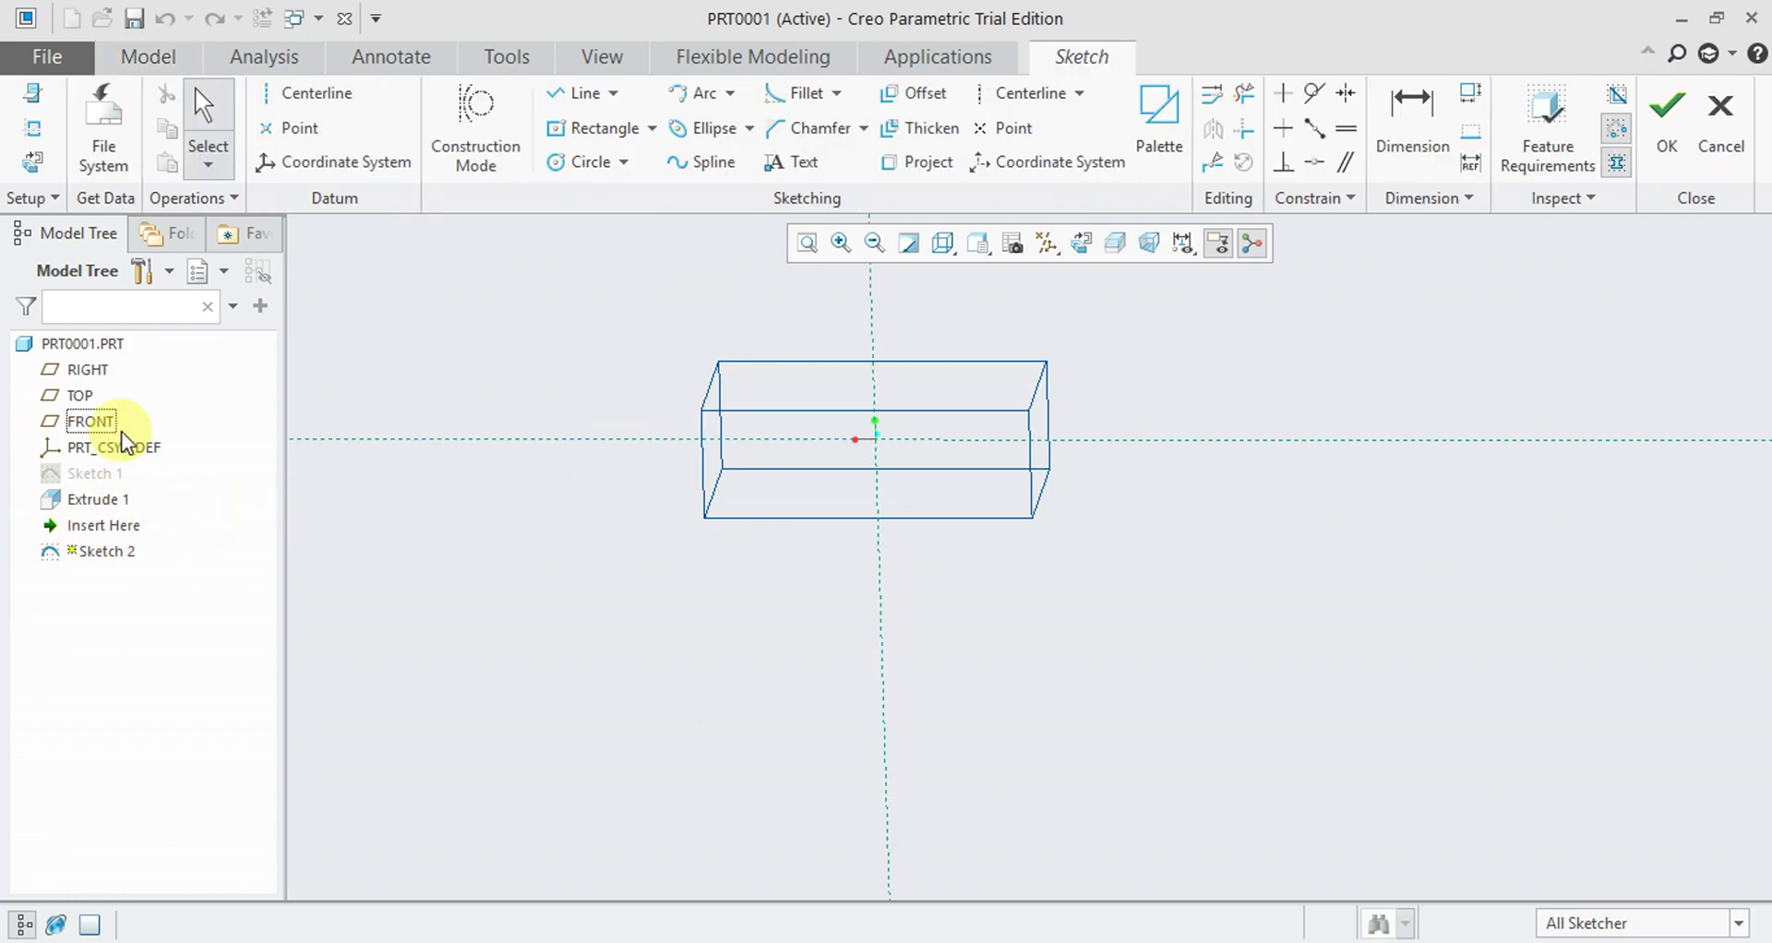
{"action": "left_click", "coordinate": [1082, 243]}
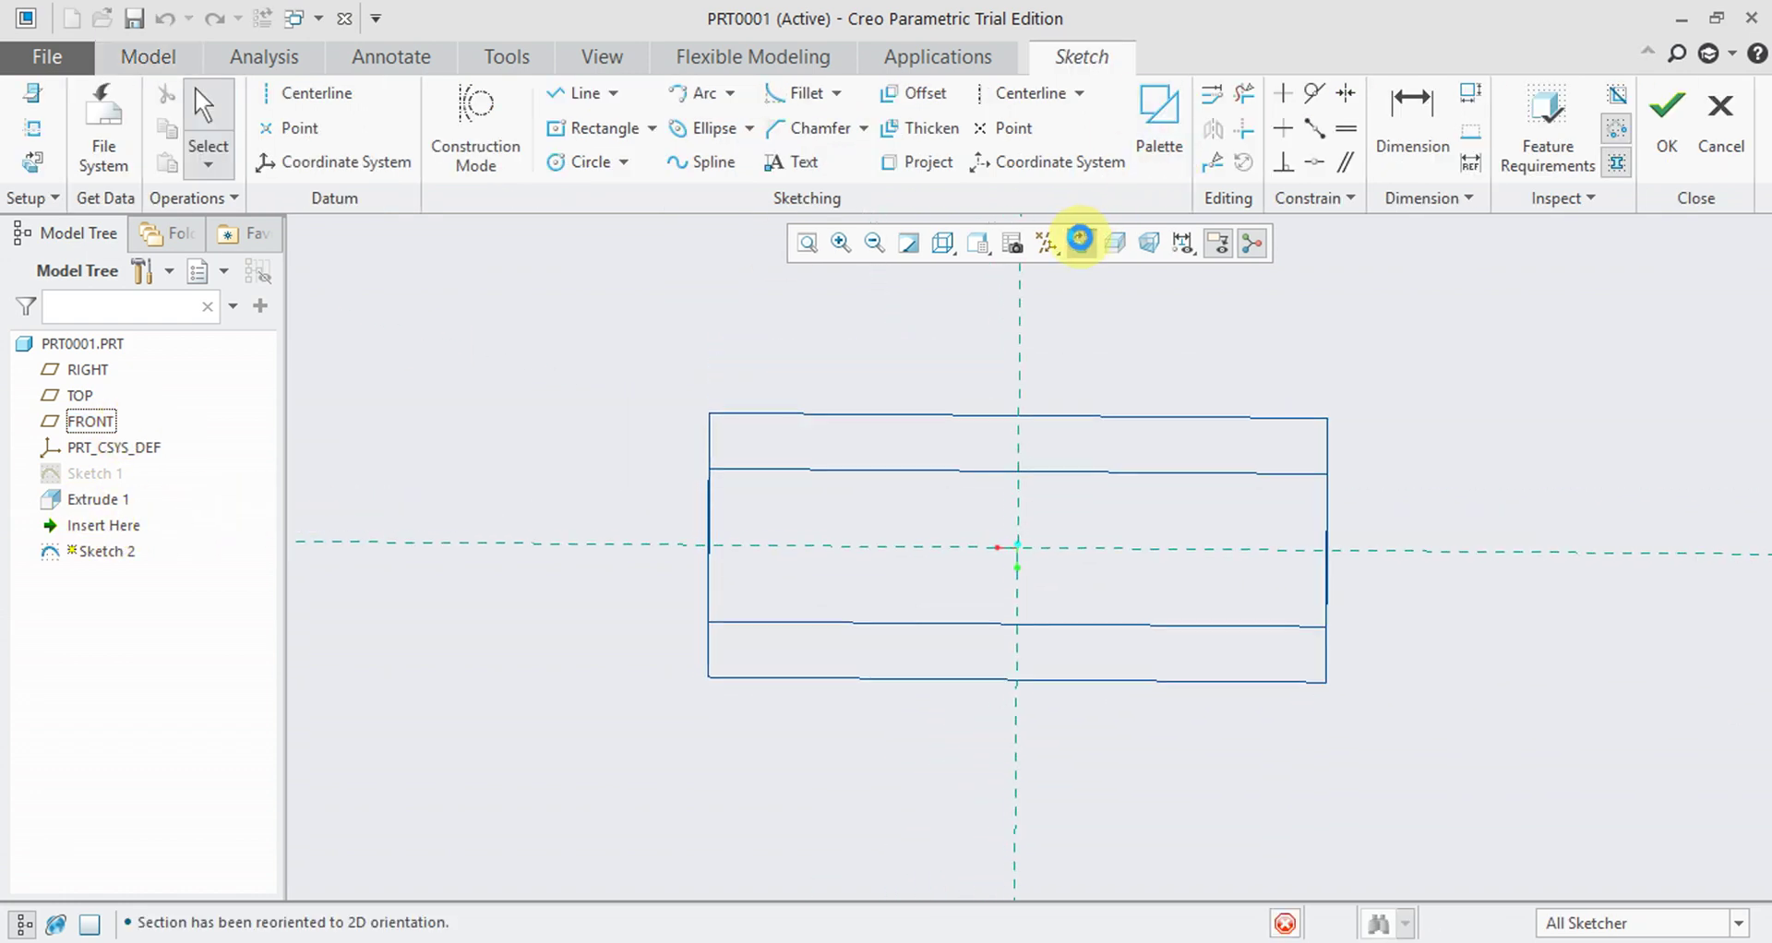
{"action": "left_click", "coordinate": [580, 162]}
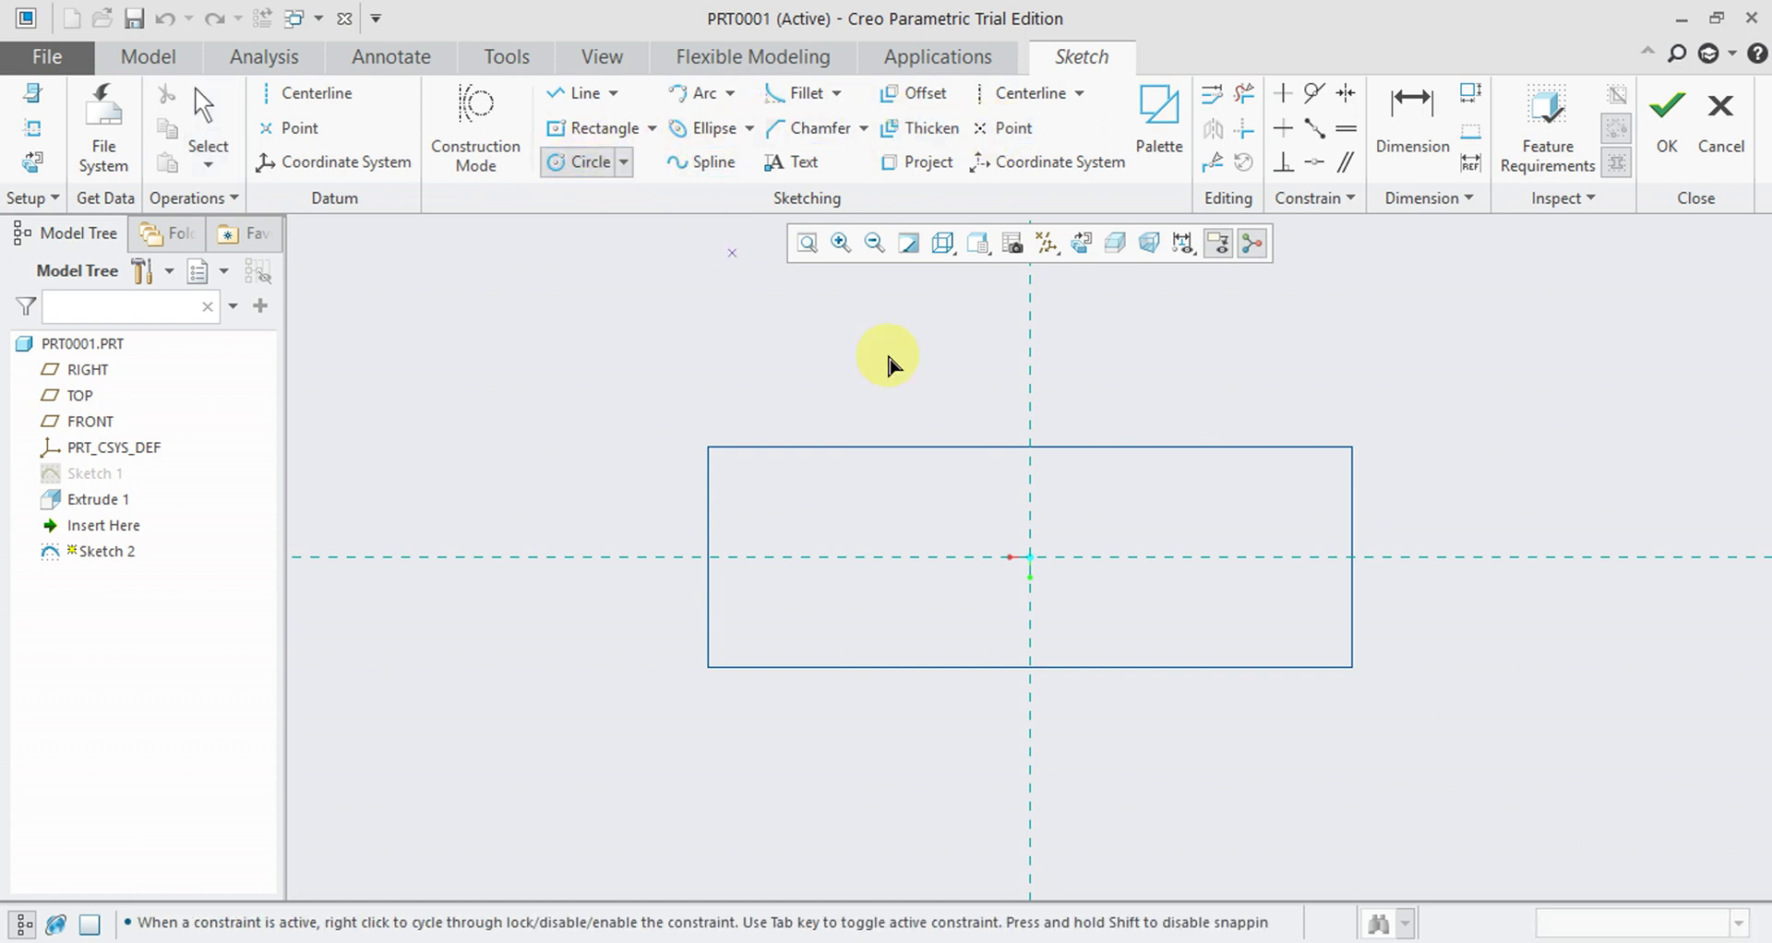
{"action": "left_click", "coordinate": [1222, 573]}
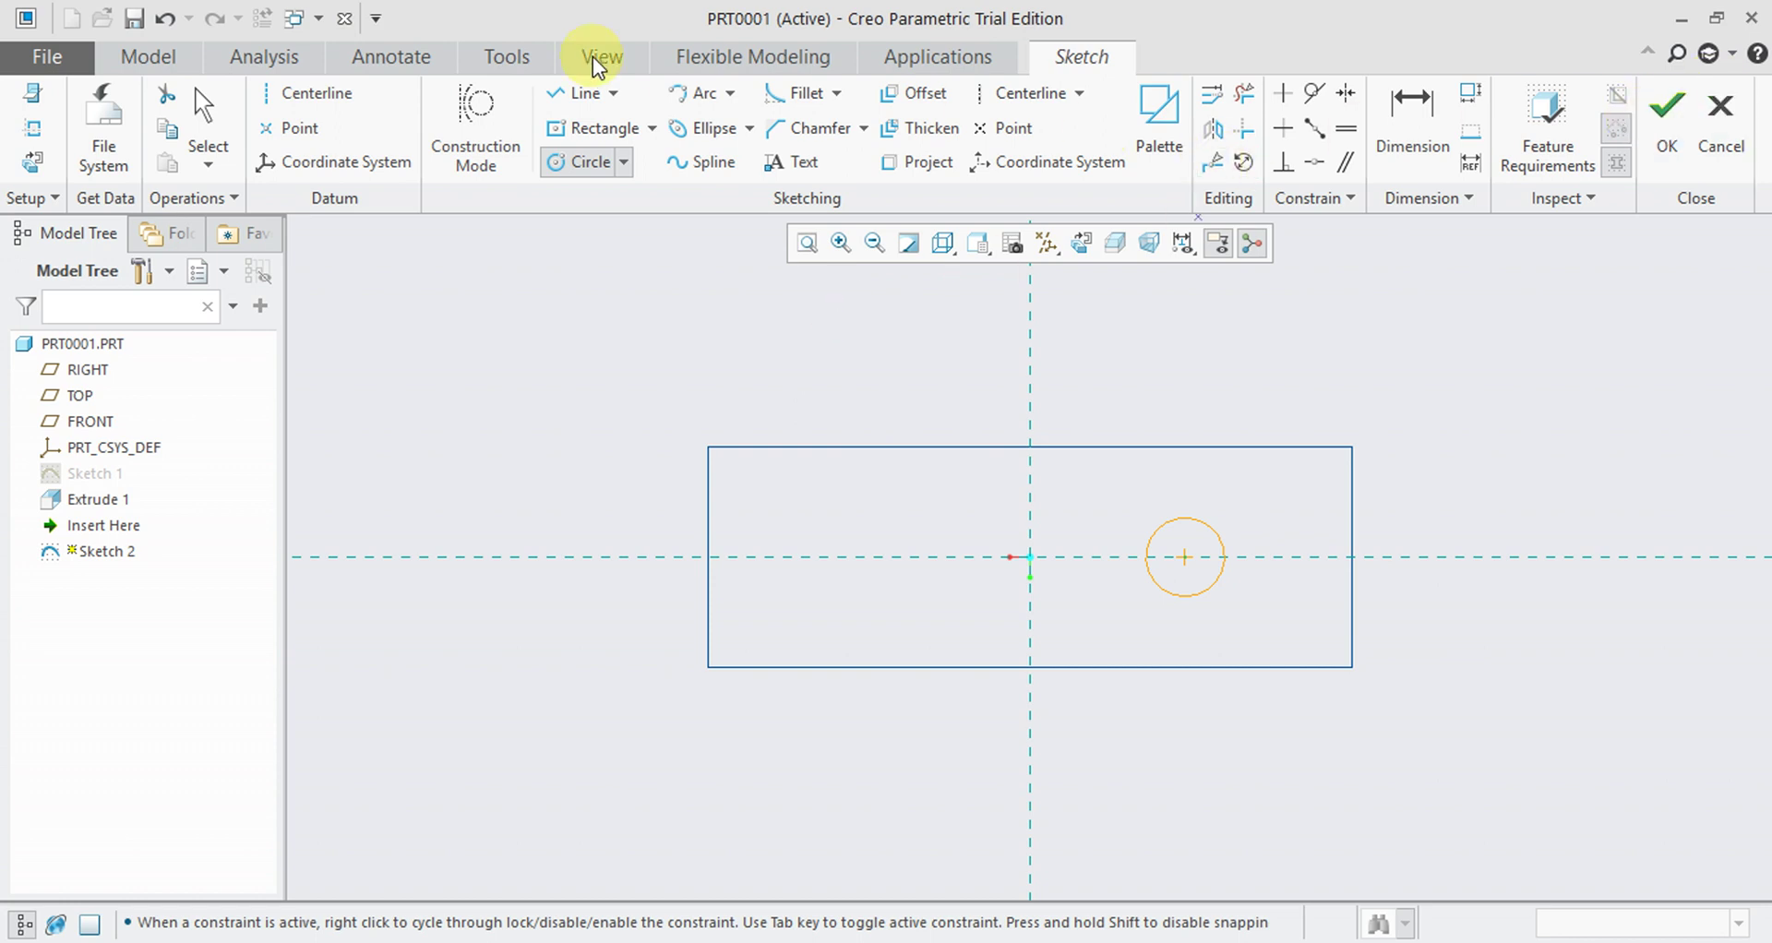
- Add a vertical datum centreline through the origin and finish Sketch 2
{"action": "left_click", "coordinate": [1077, 94]}
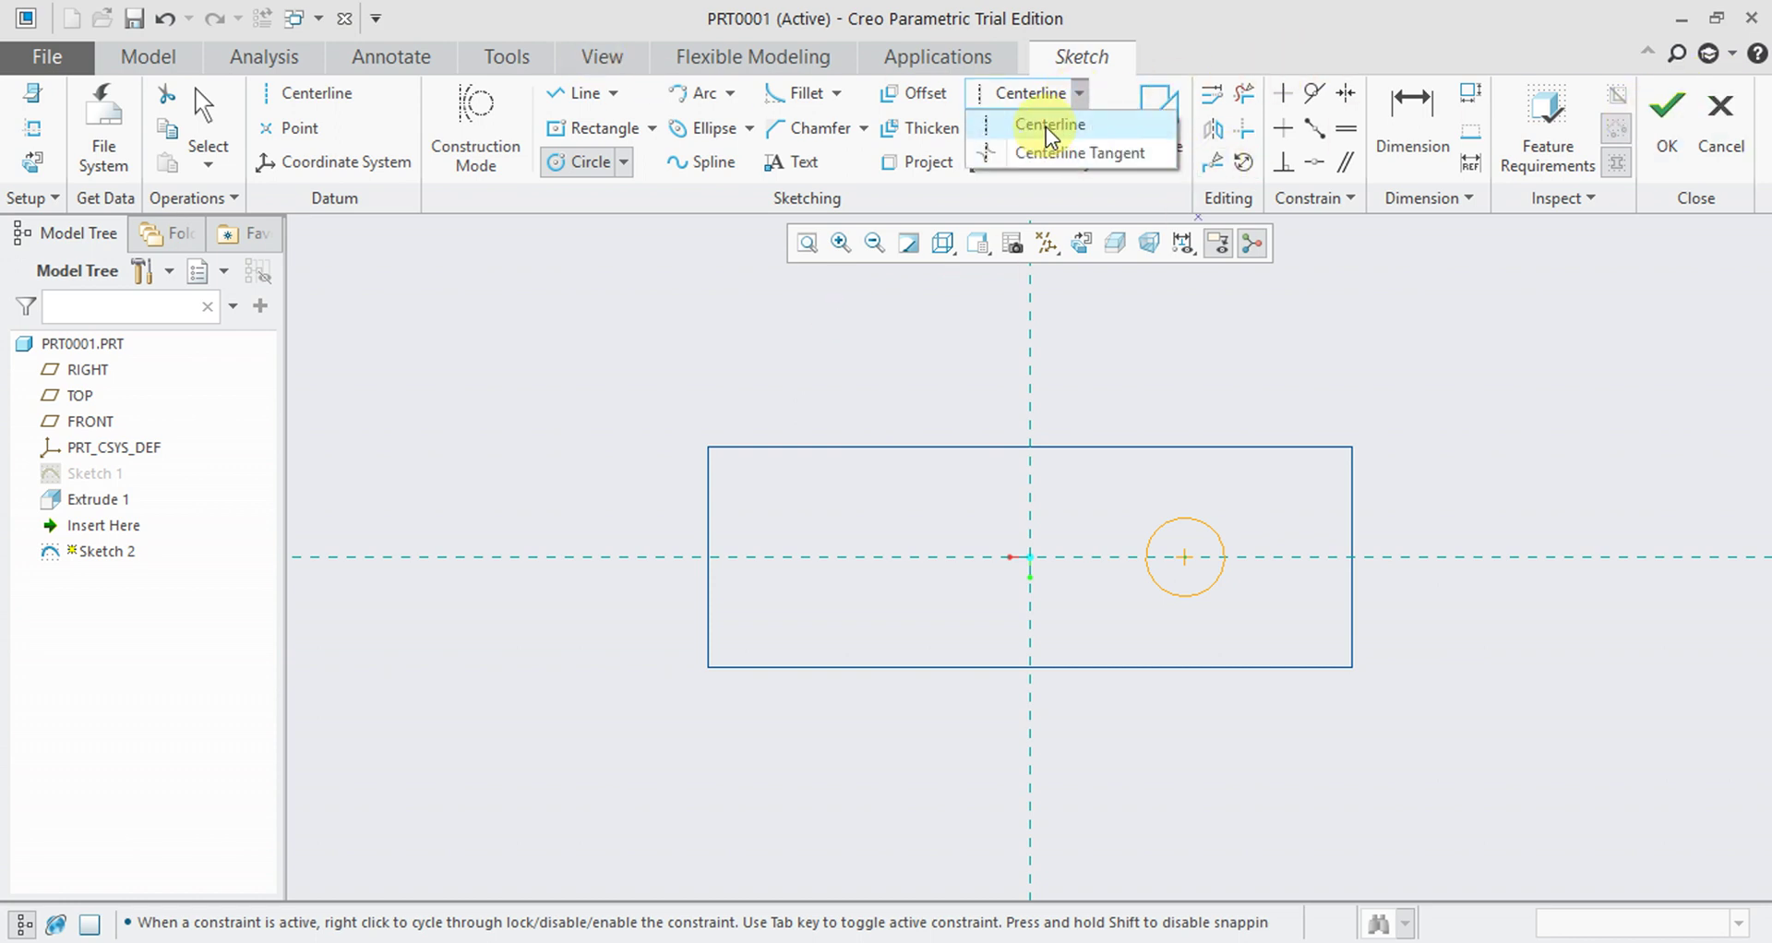
{"action": "left_click", "coordinate": [1045, 125]}
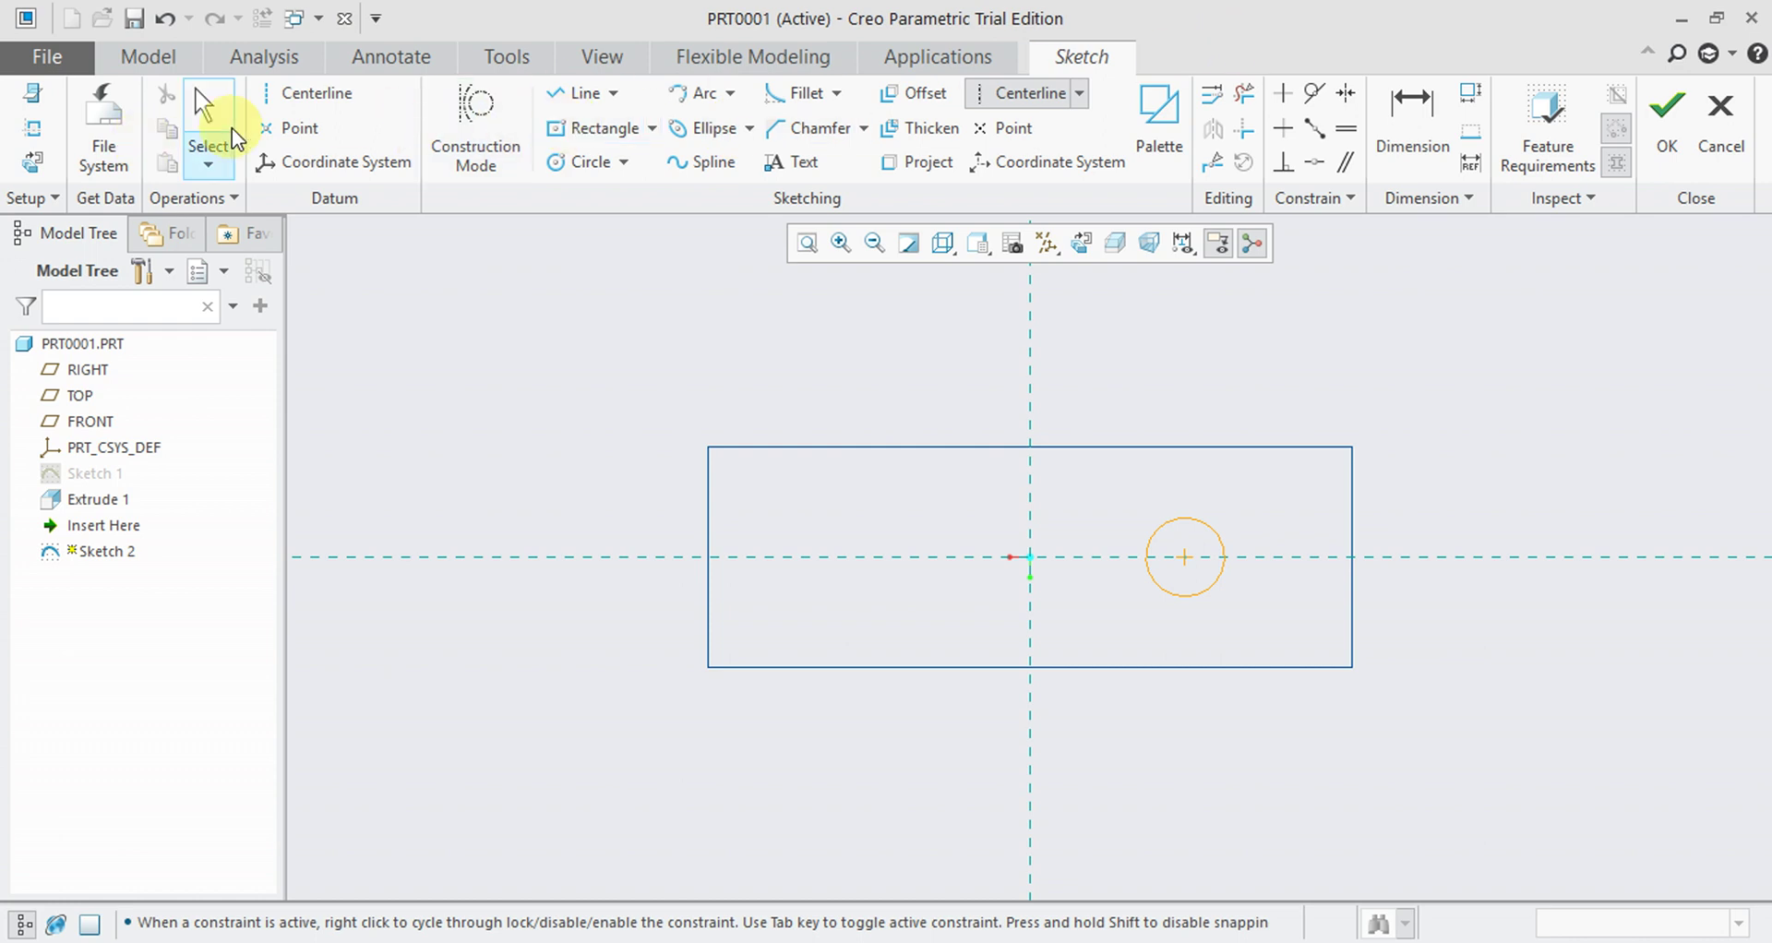
{"action": "left_click", "coordinate": [305, 93]}
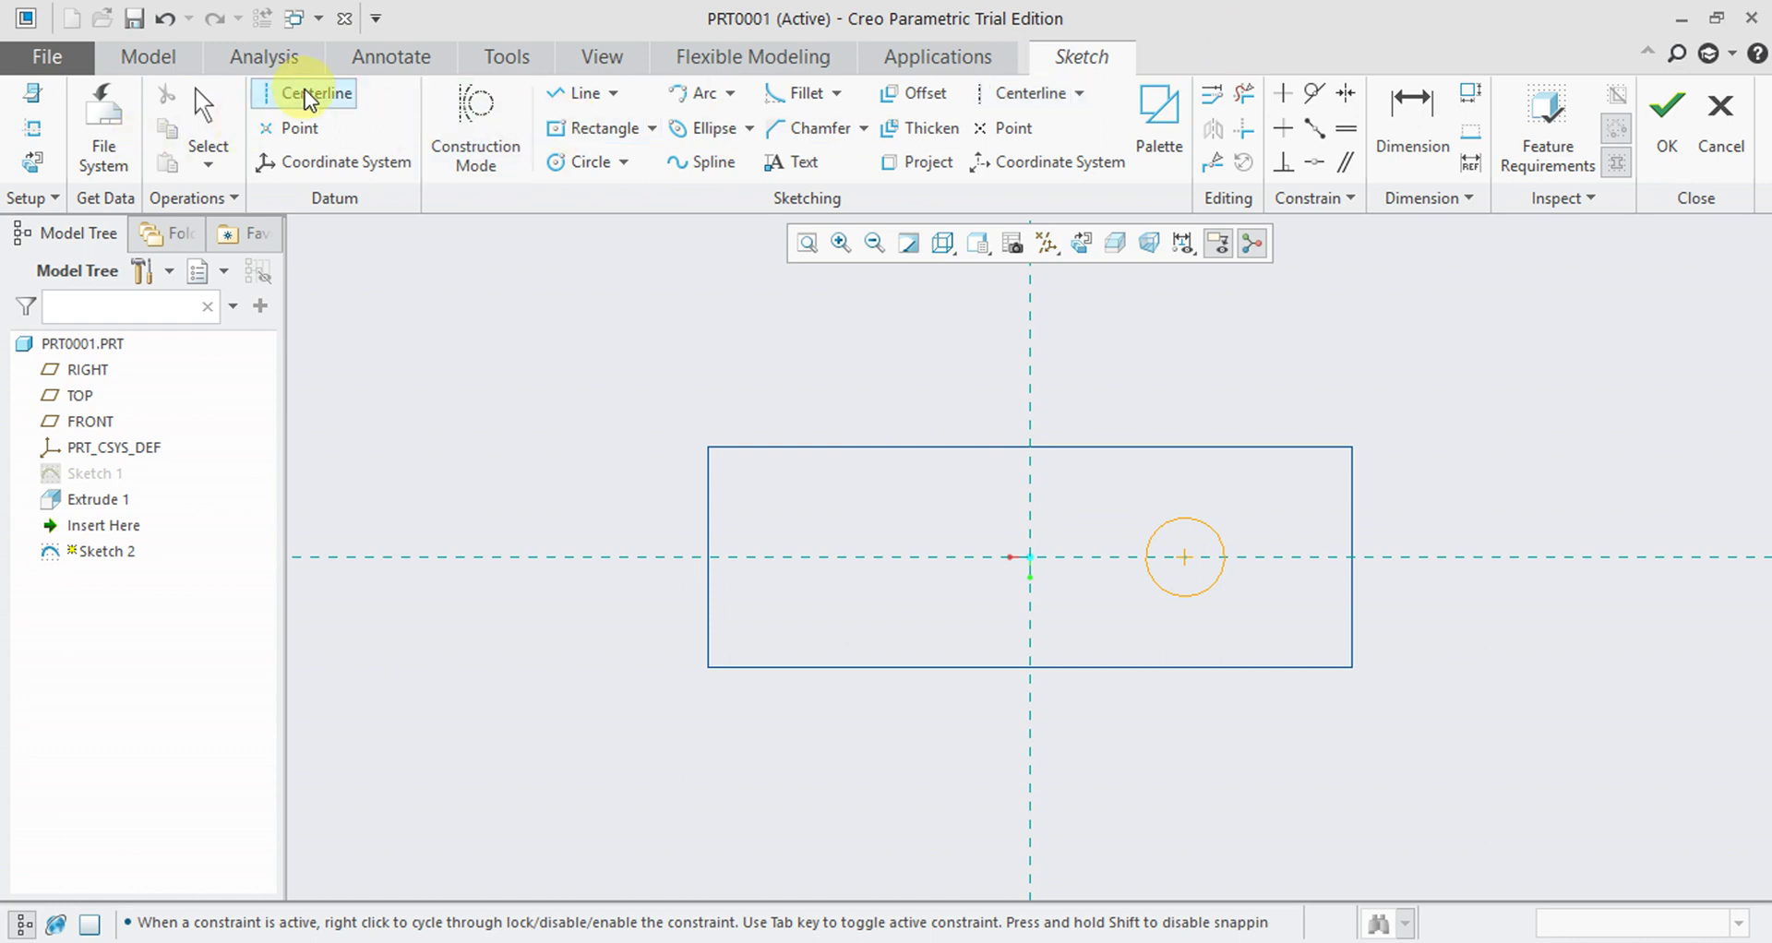
{"action": "left_click", "coordinate": [1027, 557]}
{"action": "left_click", "coordinate": [1053, 367]}
{"action": "middle_click", "coordinate": [1053, 363]}
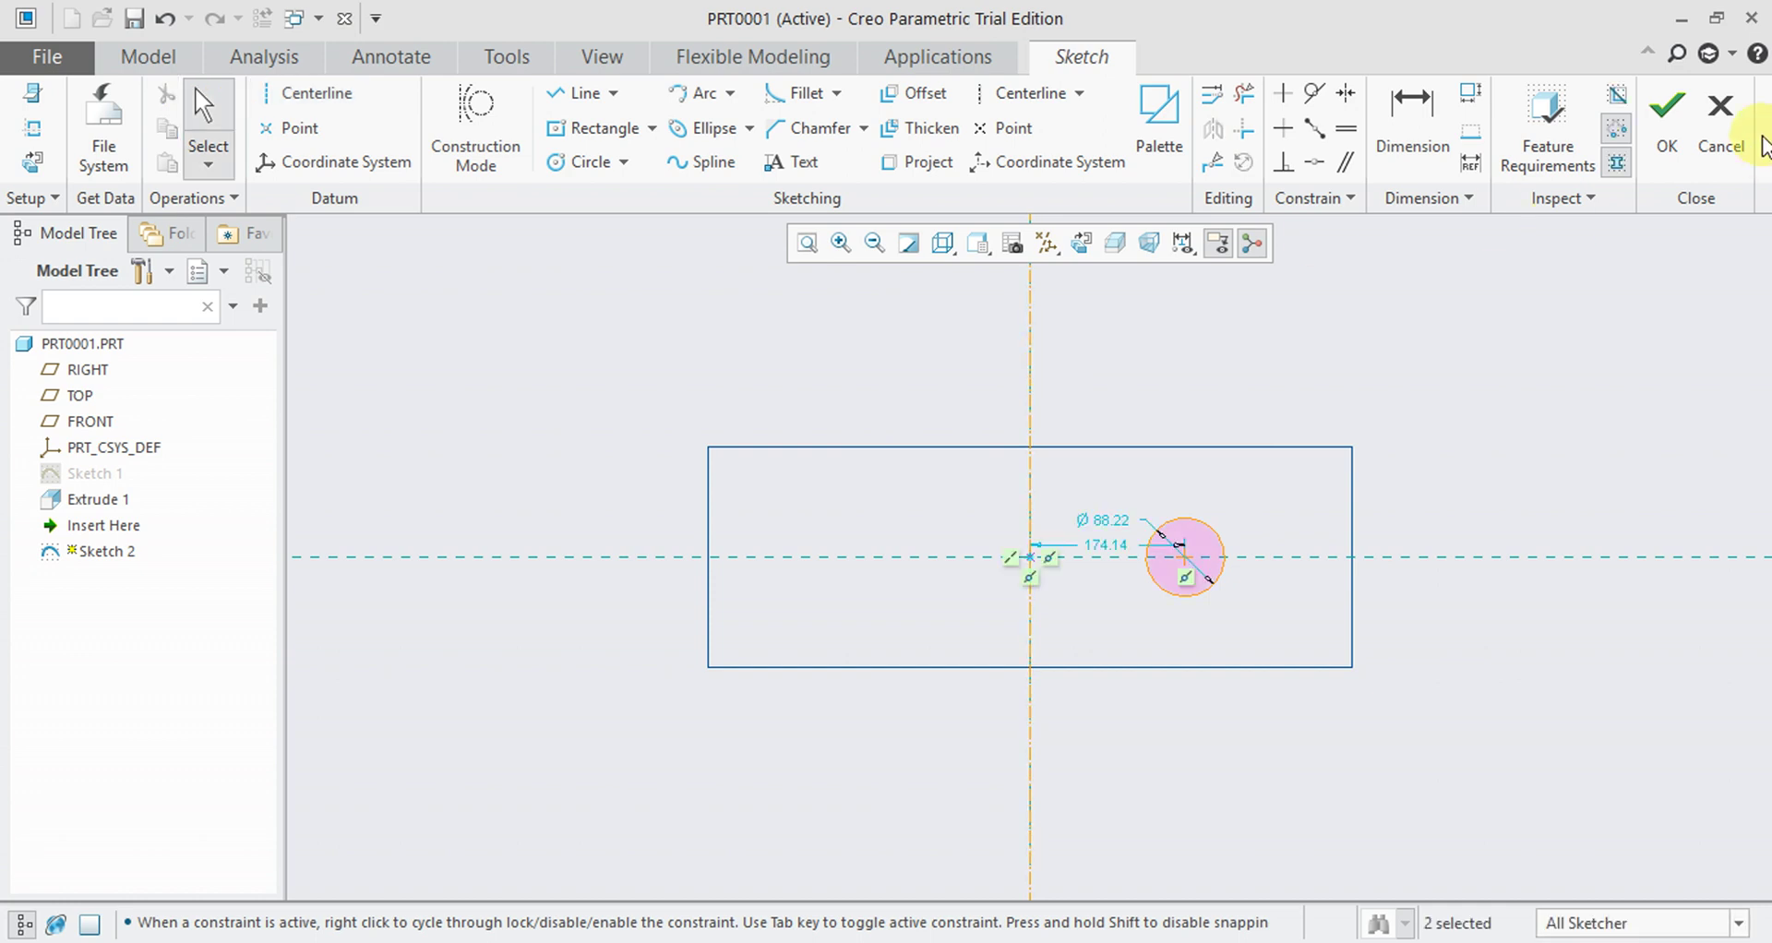
{"action": "left_click", "coordinate": [1662, 115]}
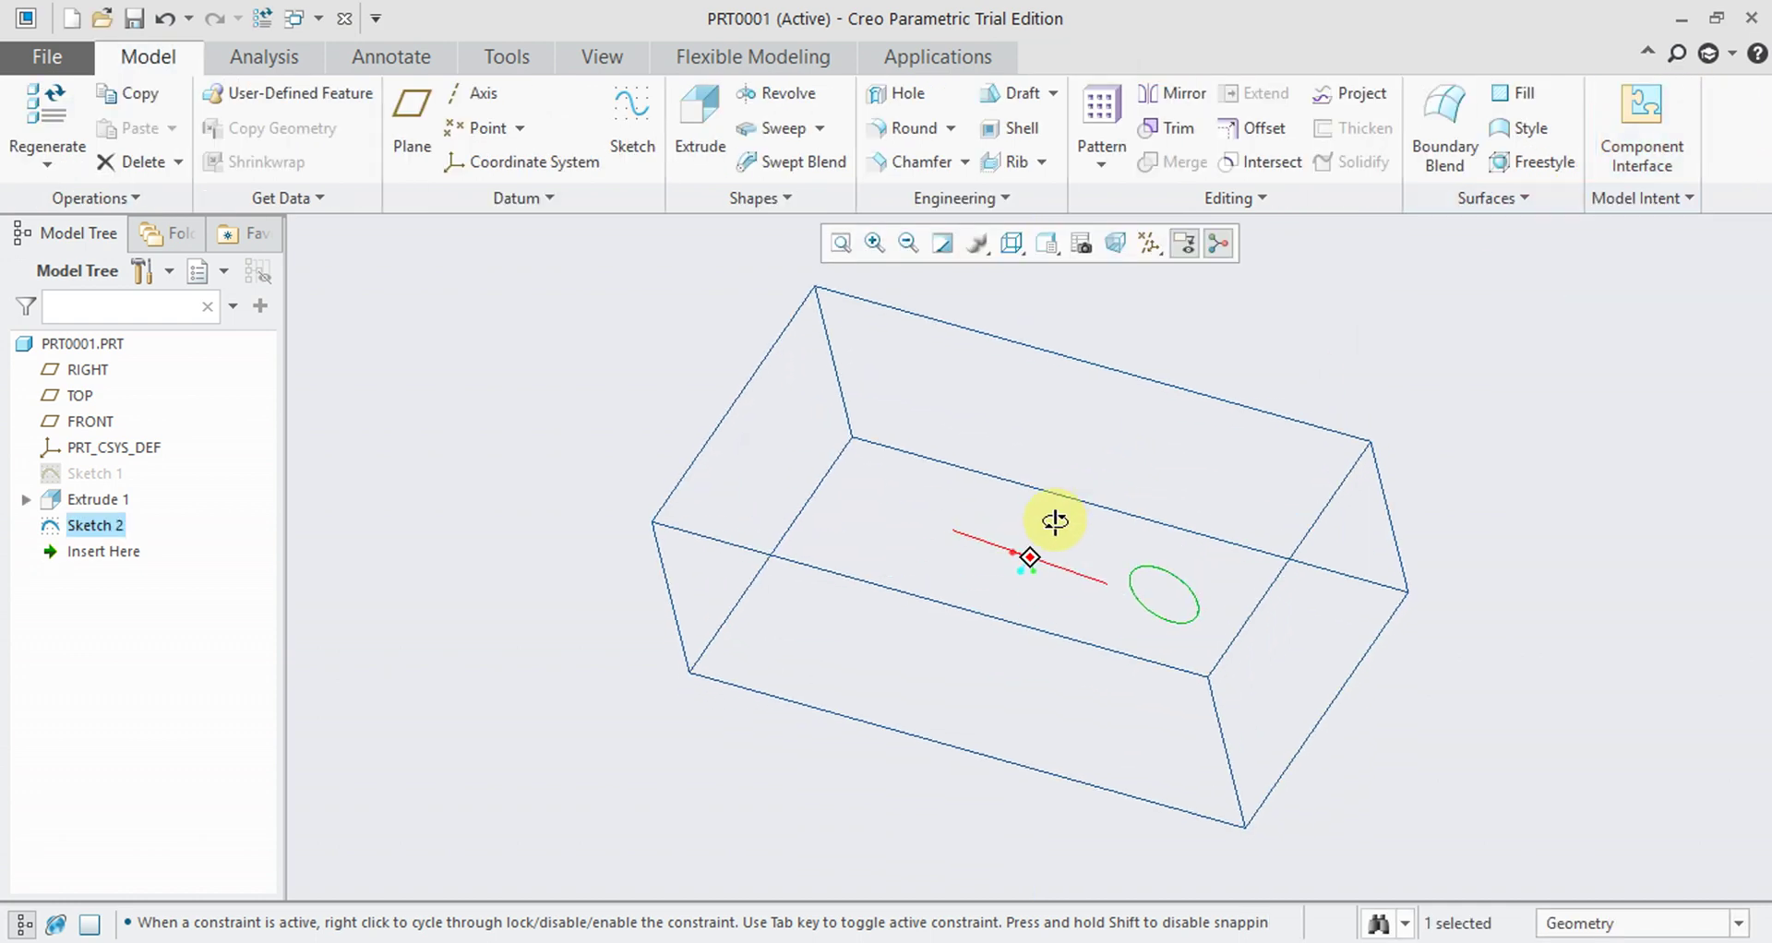
- Turn on display of all datum planes, axes, points and csys, then orbit to an isometric view
{"action": "left_click", "coordinate": [1059, 252]}
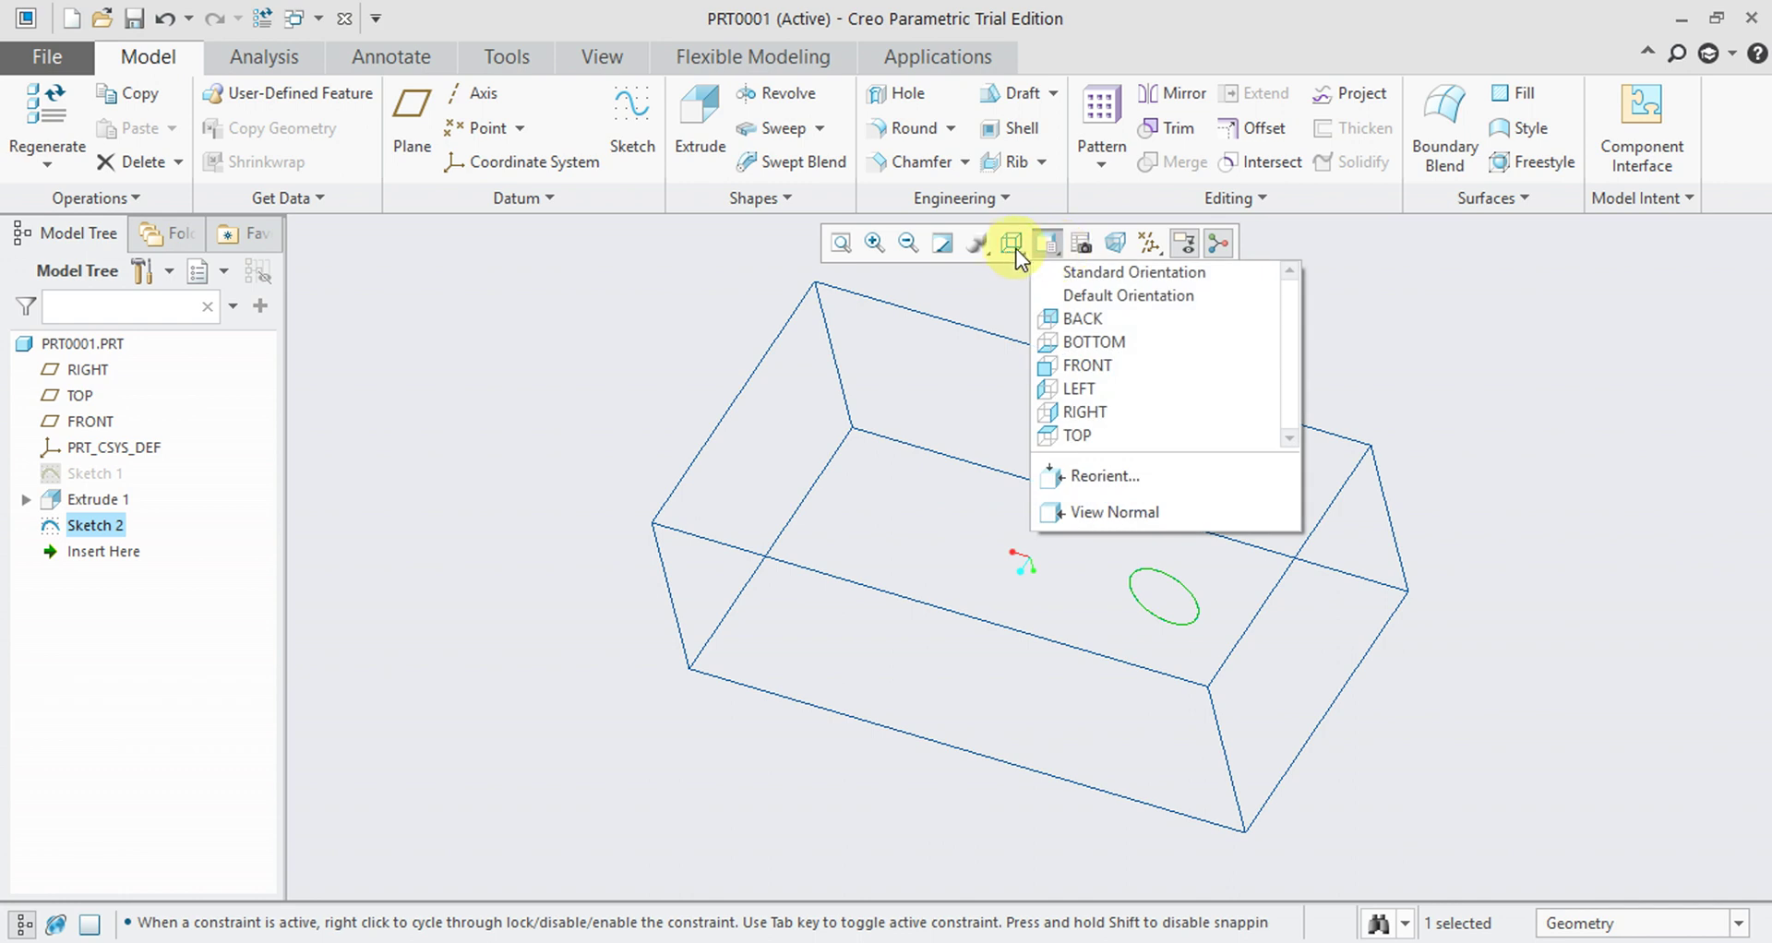
{"action": "left_click", "coordinate": [1146, 243]}
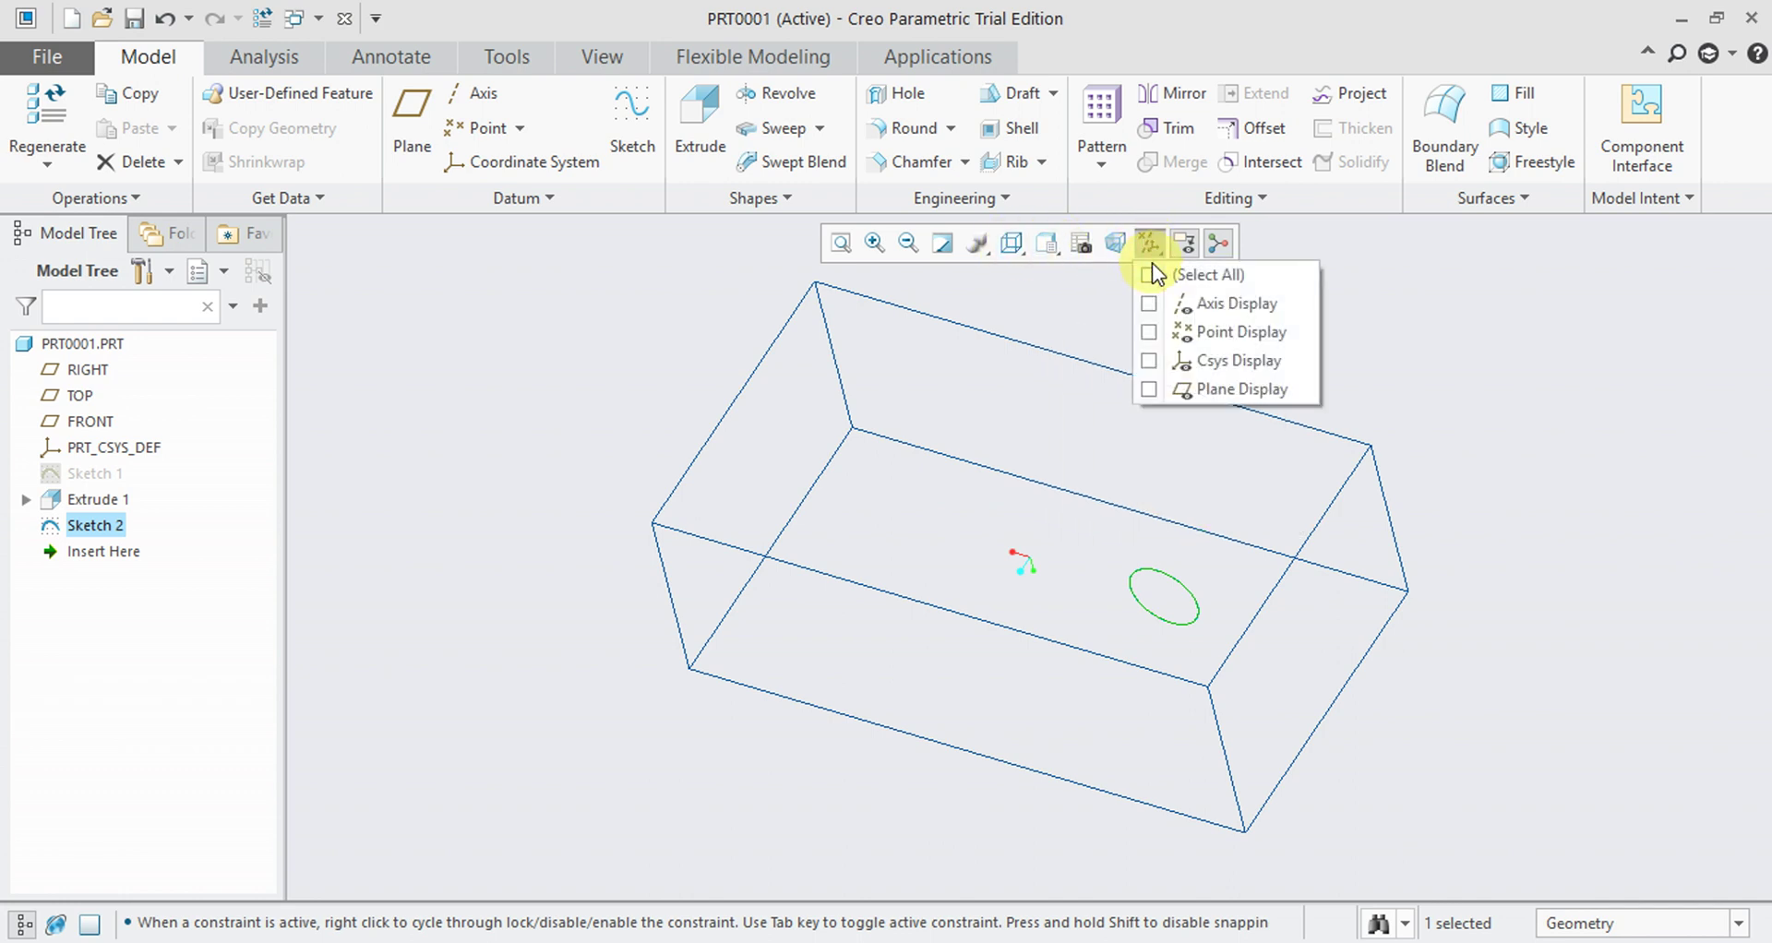
{"action": "left_click", "coordinate": [1152, 277]}
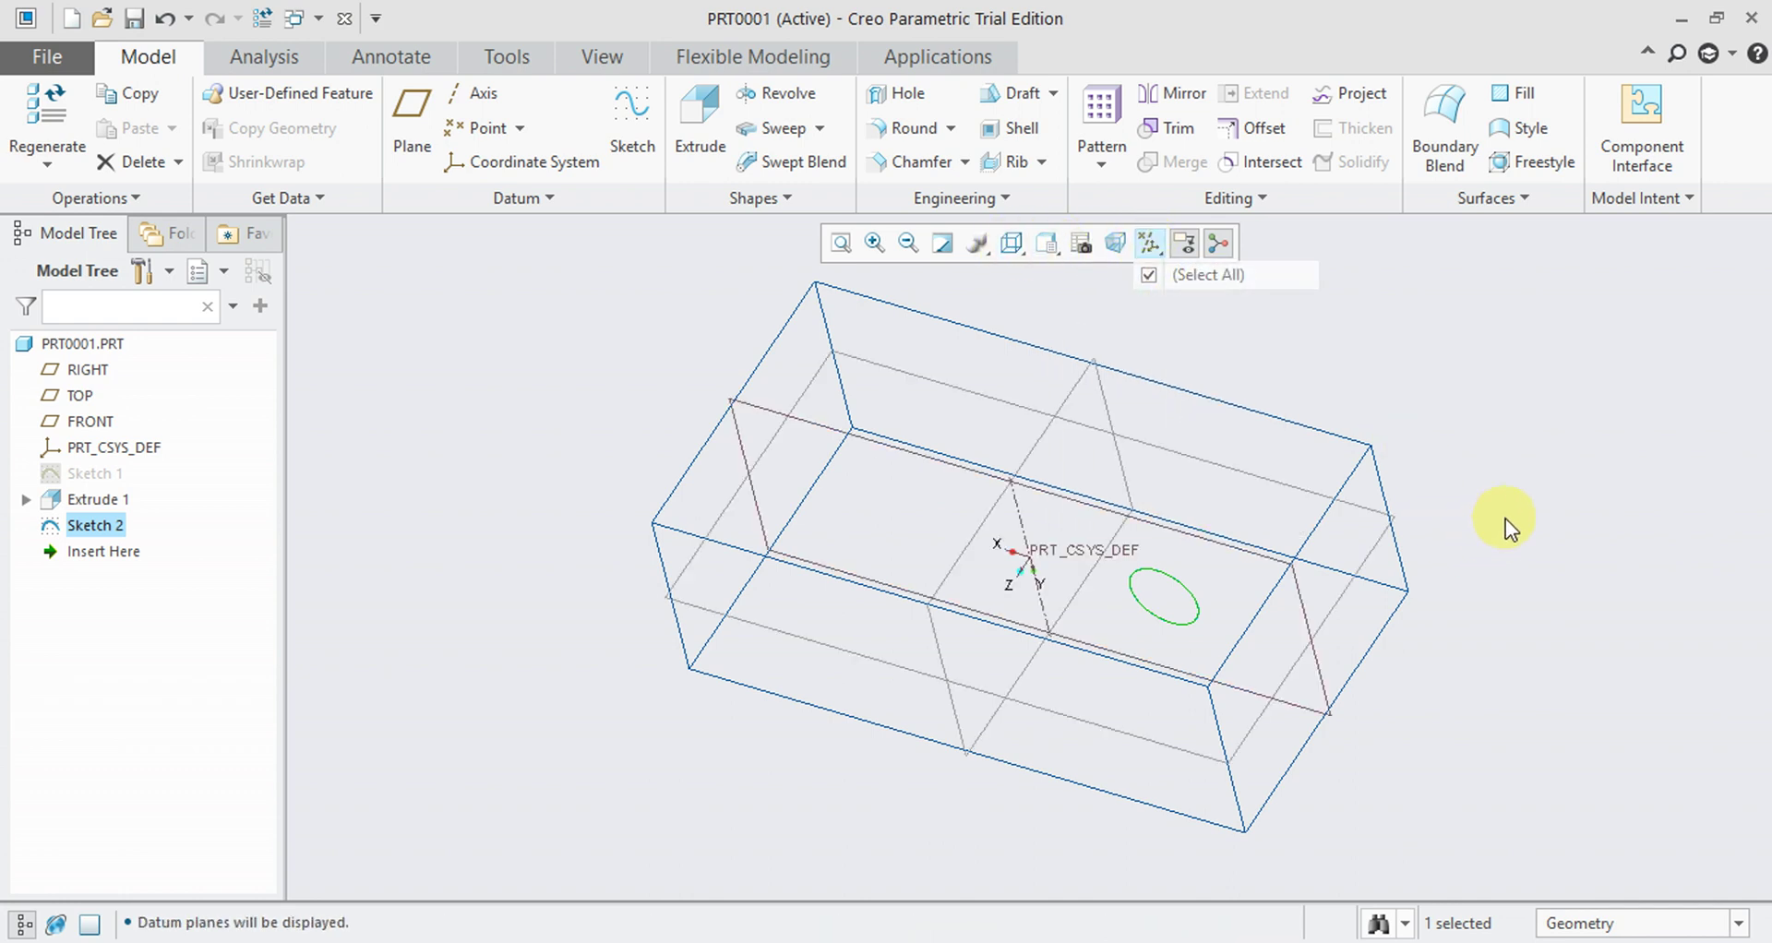
{"action": "mouse_move", "coordinate": [1222, 368]}
{"action": "middle_mouse_down"}
{"action": "mouse_move", "coordinate": [1246, 317]}
{"action": "mouse_move", "coordinate": [1139, 395]}
{"action": "middle_mouse_up"}
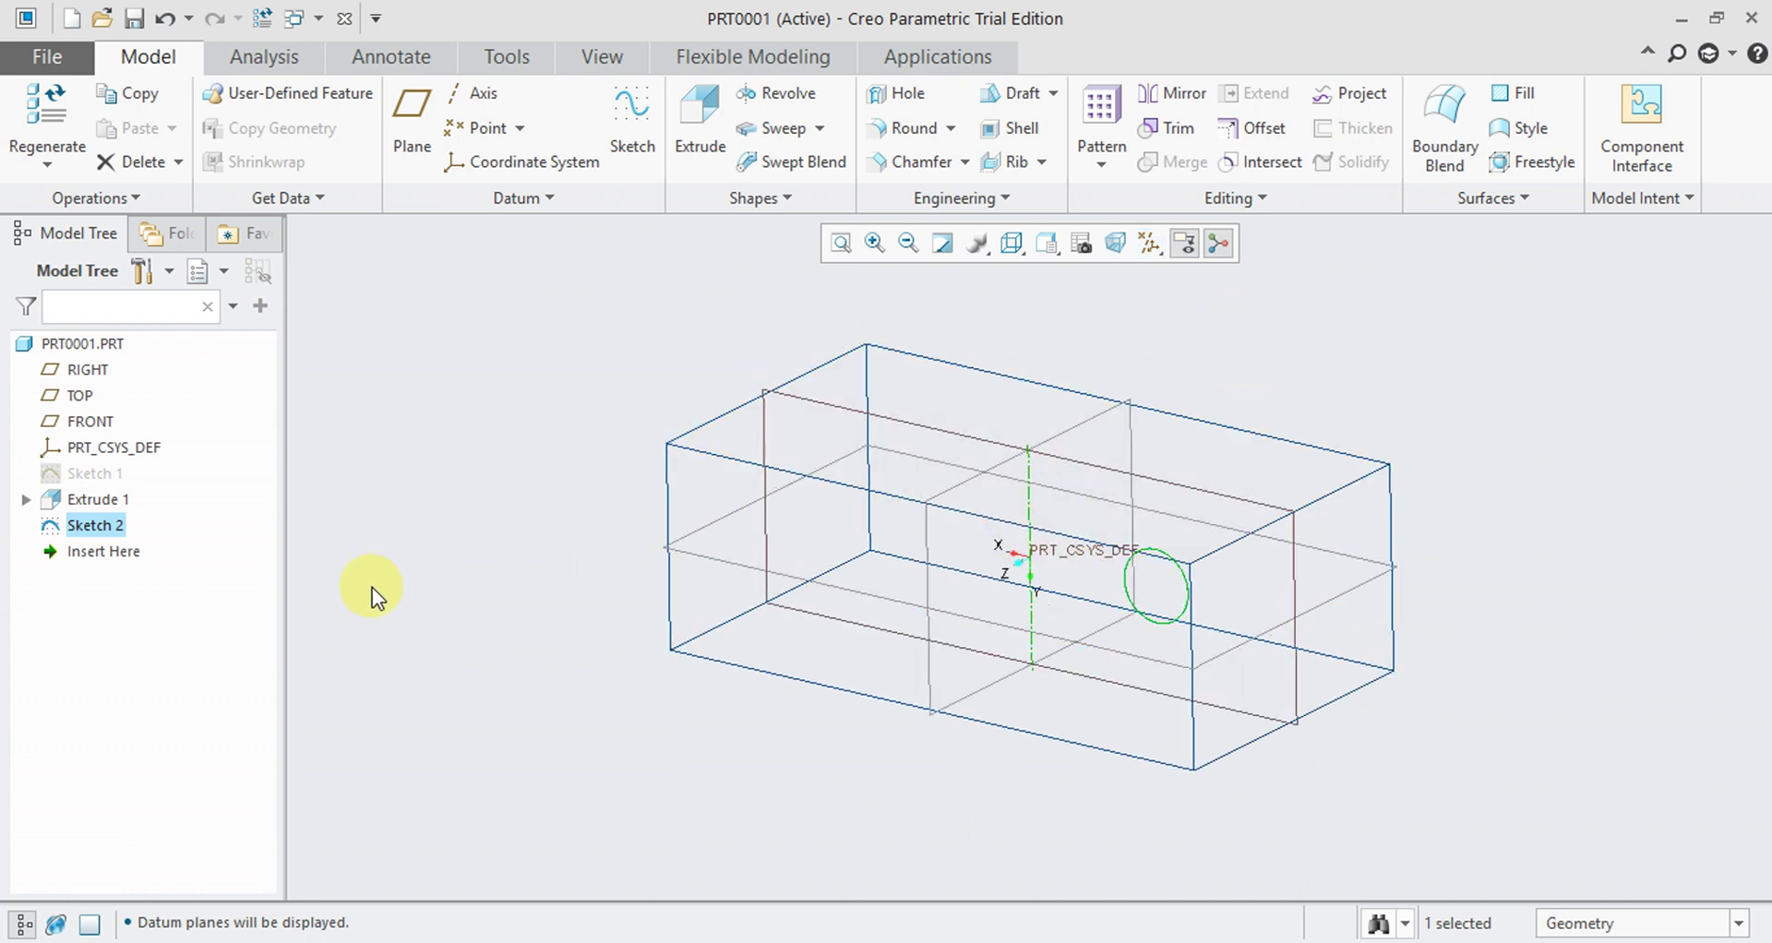
{"action": "left_click", "coordinate": [796, 92]}
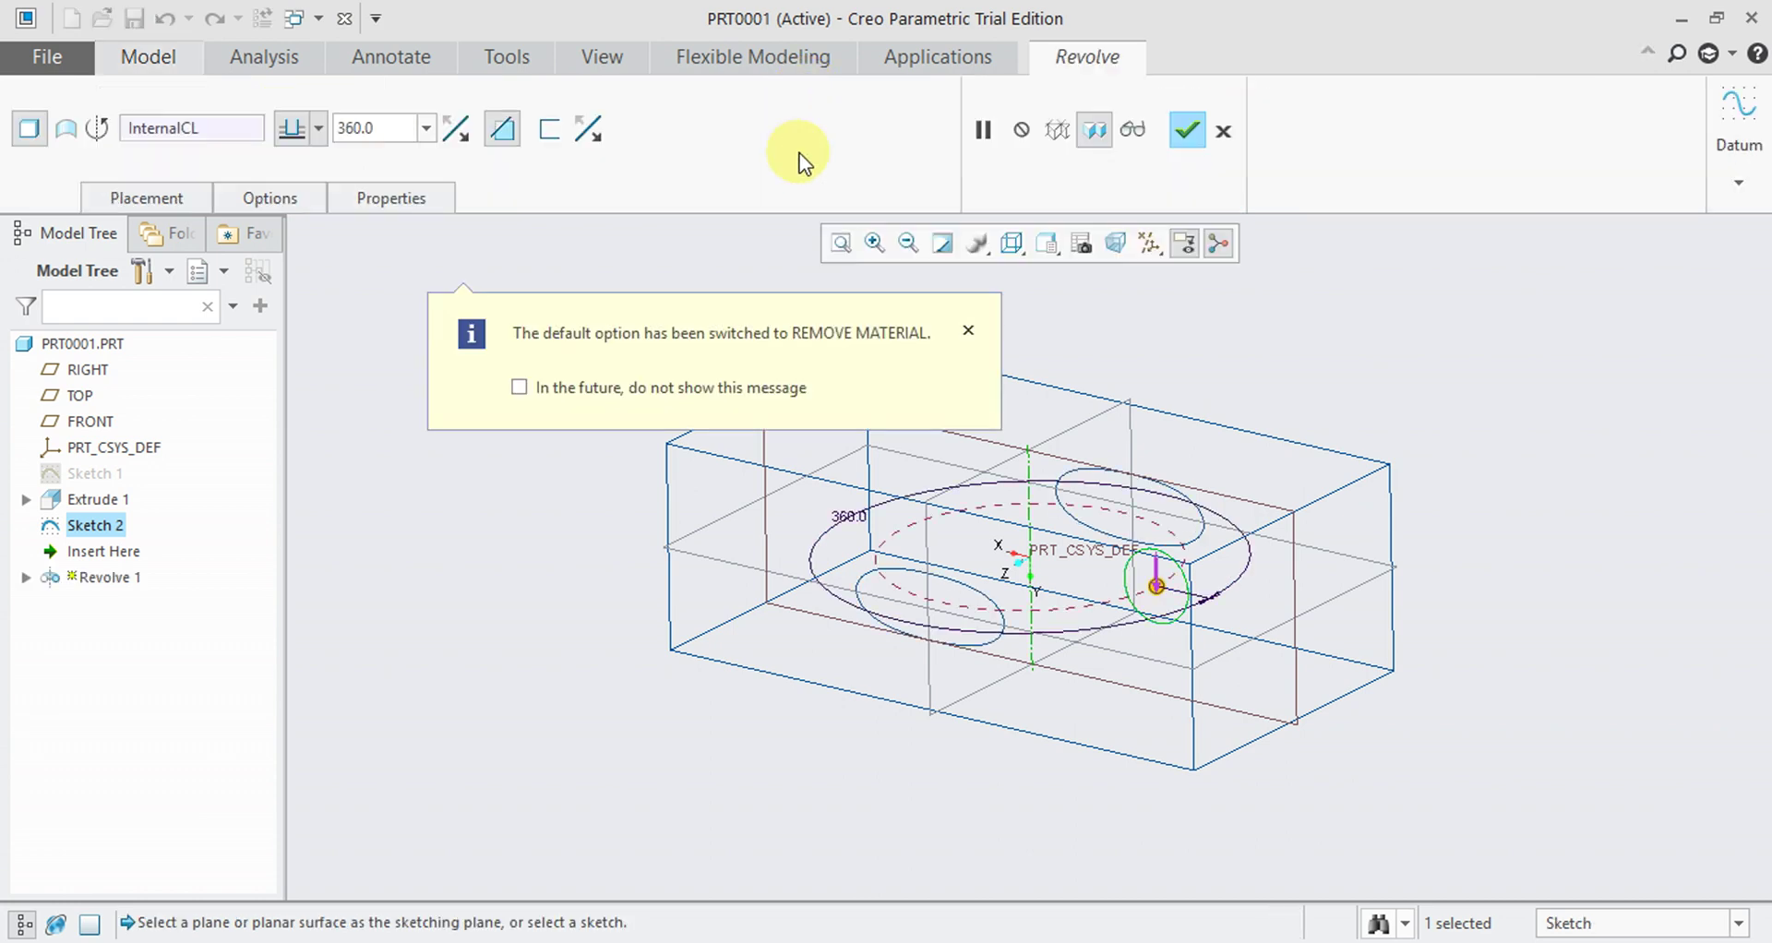
- Revolve Sketch 2's circle 360° as a material-removing cut, completing Revolve 1
{"action": "left_click", "coordinate": [498, 134]}
{"action": "mouse_move", "coordinate": [390, 541]}
{"action": "middle_mouse_down"}
{"action": "mouse_move", "coordinate": [416, 581]}
{"action": "mouse_move", "coordinate": [411, 507]}
{"action": "mouse_move", "coordinate": [451, 502]}
{"action": "mouse_move", "coordinate": [427, 545]}
{"action": "mouse_move", "coordinate": [467, 578]}
{"action": "mouse_move", "coordinate": [445, 569]}
{"action": "middle_mouse_up"}
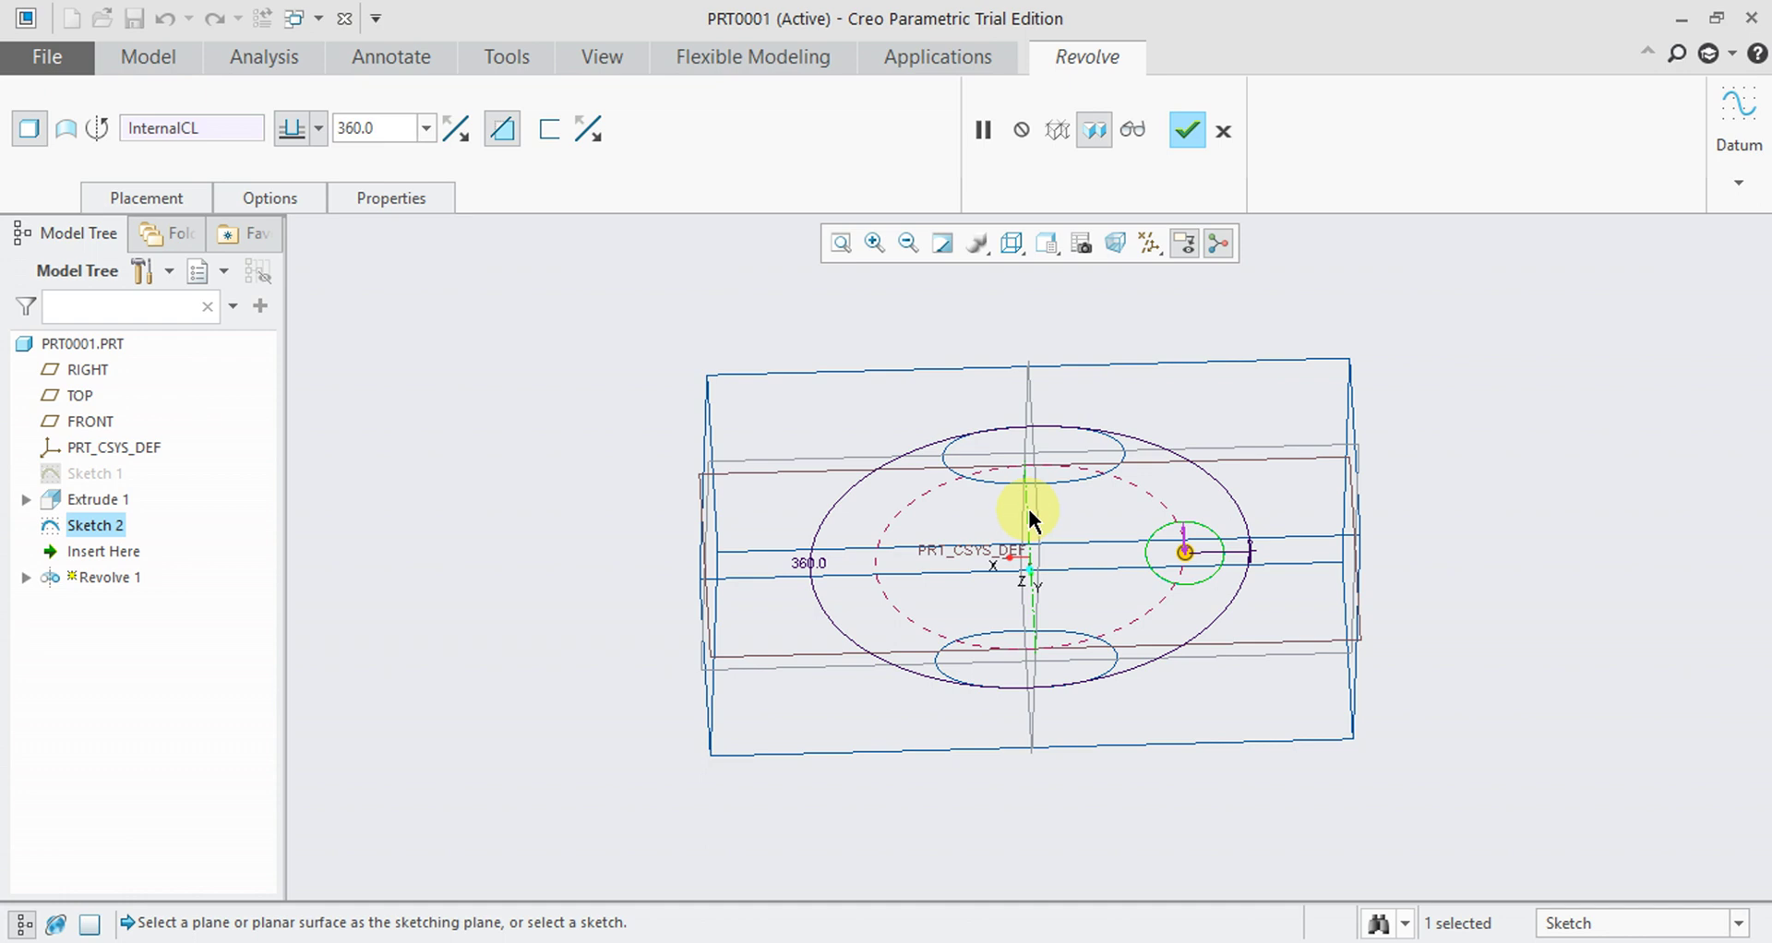
{"action": "mouse_move", "coordinate": [1028, 515]}
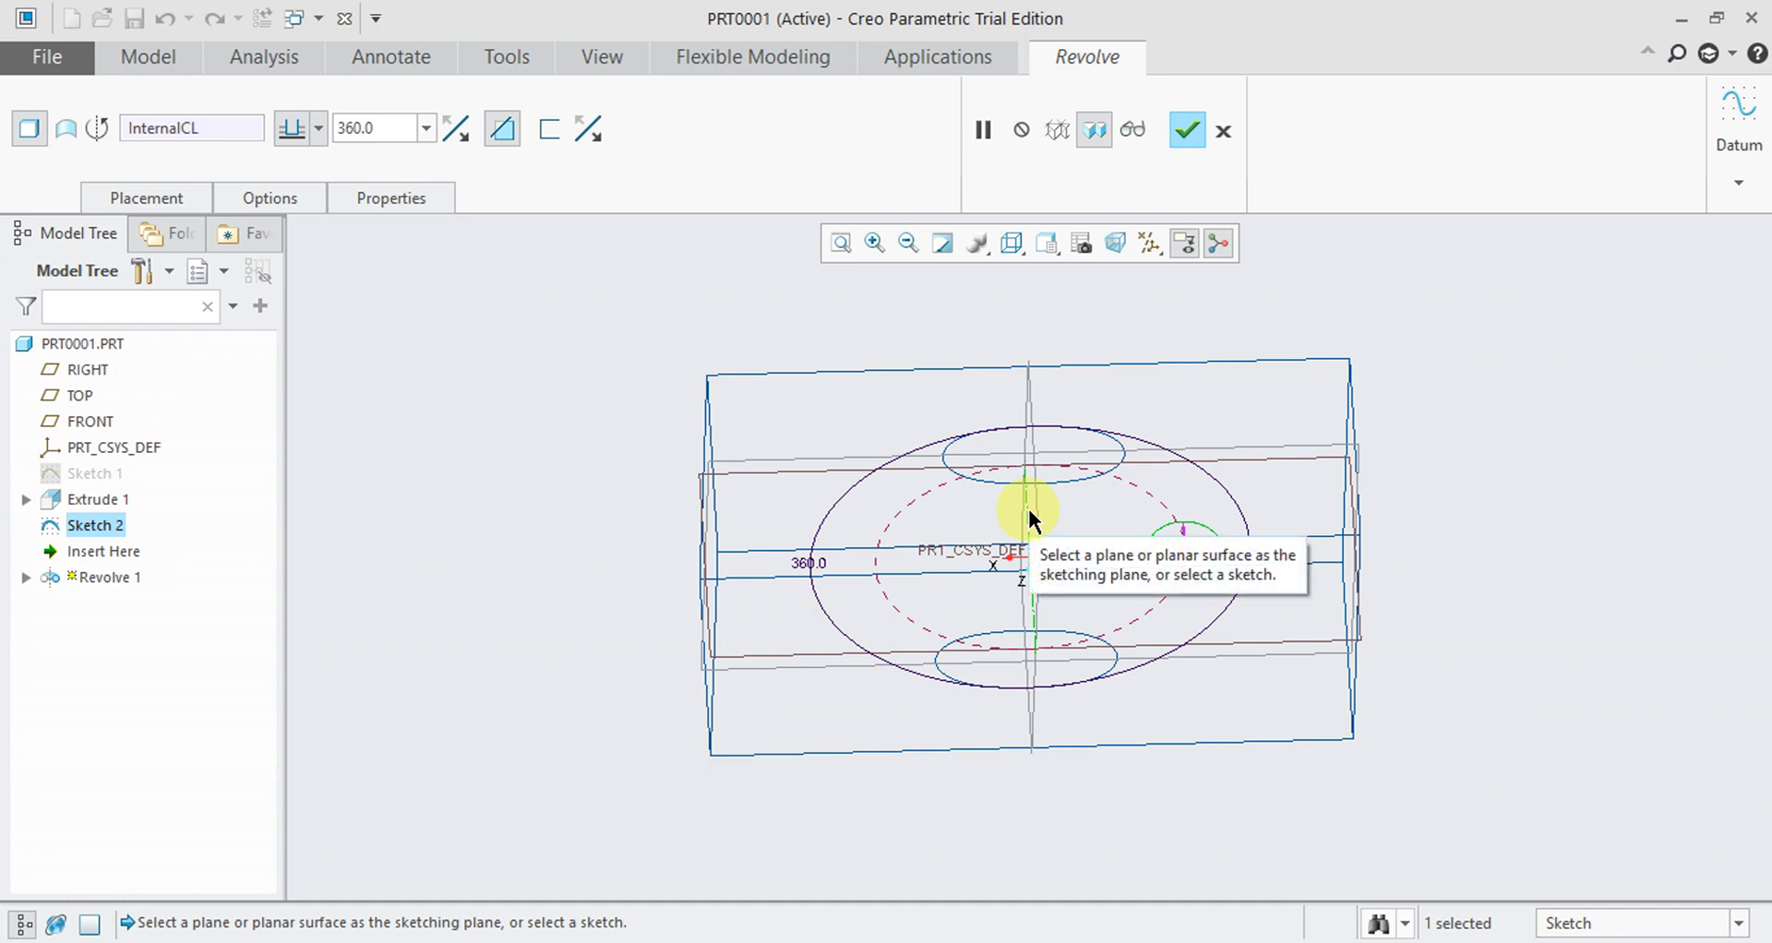
{"action": "left_click", "coordinate": [1187, 130]}
{"action": "left_click", "coordinate": [1504, 463]}
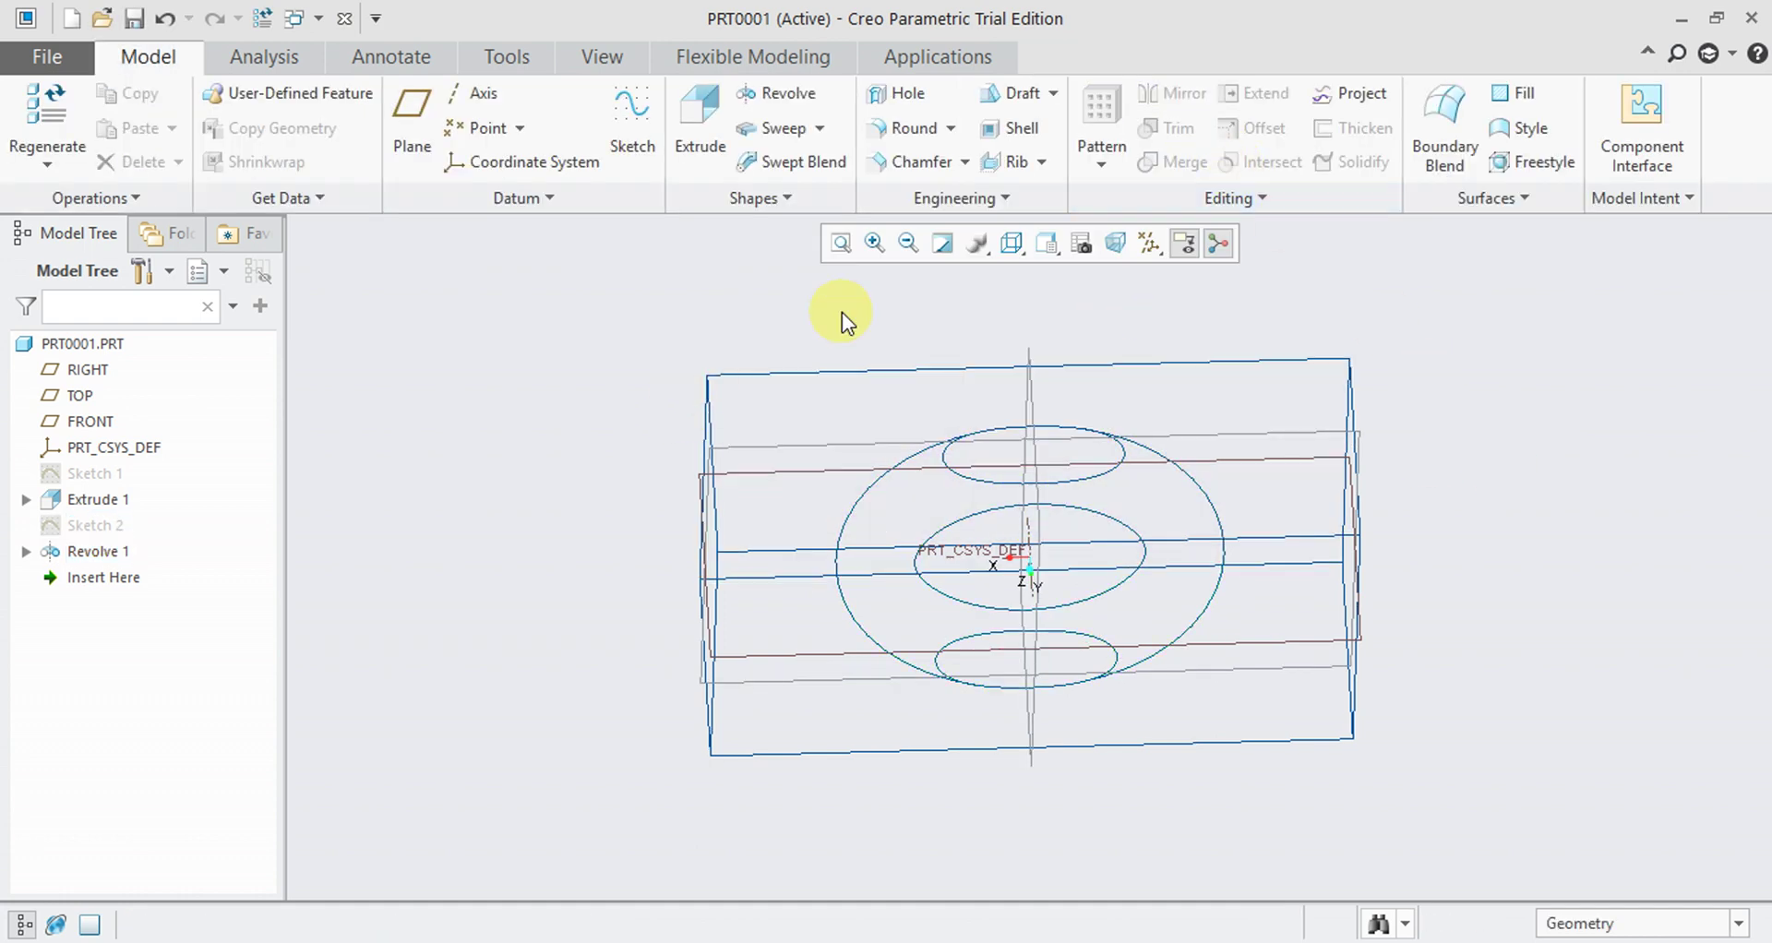
{"action": "left_click", "coordinate": [1062, 238]}
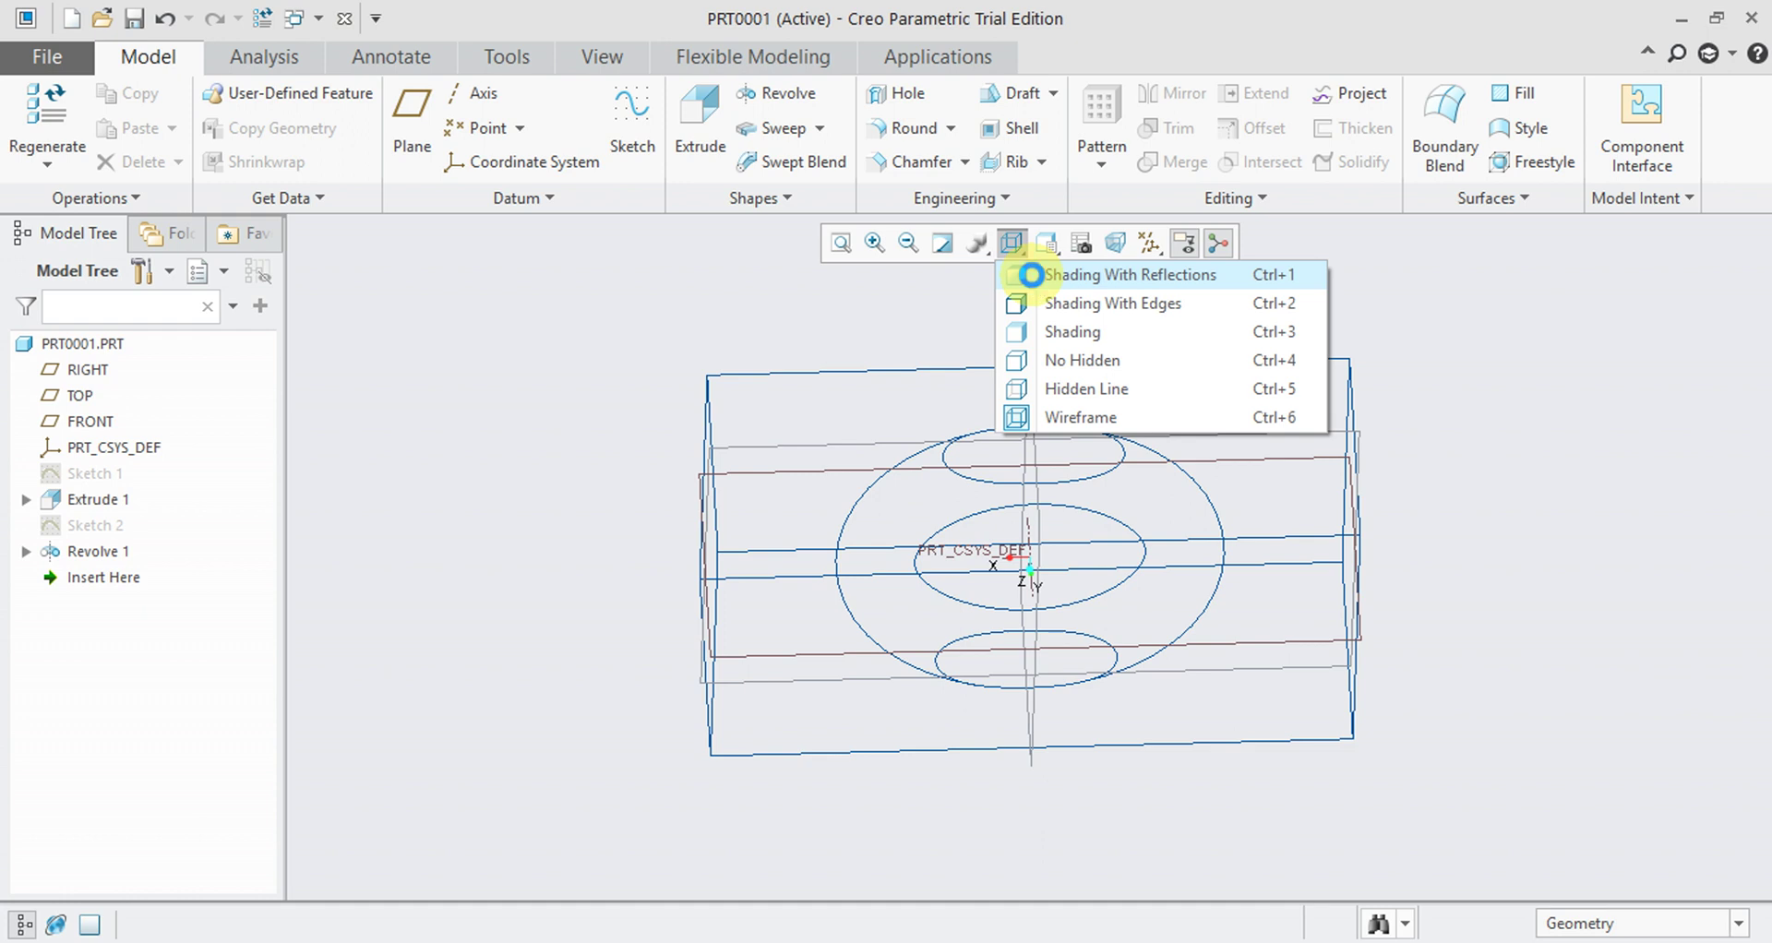
- Switch the display style to Shading With Reflections, then to Shading With Edges
{"action": "left_click", "coordinate": [1033, 275]}
{"action": "mouse_move", "coordinate": [858, 554]}
{"action": "middle_mouse_down"}
{"action": "mouse_move", "coordinate": [803, 435]}
{"action": "mouse_move", "coordinate": [858, 388]}
{"action": "mouse_move", "coordinate": [848, 424]}
{"action": "mouse_move", "coordinate": [760, 411]}
{"action": "mouse_move", "coordinate": [692, 475]}
{"action": "mouse_move", "coordinate": [732, 526]}
{"action": "mouse_move", "coordinate": [804, 493]}
{"action": "mouse_move", "coordinate": [914, 601]}
{"action": "mouse_move", "coordinate": [764, 501]}
{"action": "mouse_move", "coordinate": [800, 499]}
{"action": "mouse_move", "coordinate": [784, 626]}
{"action": "mouse_move", "coordinate": [776, 559]}
{"action": "mouse_move", "coordinate": [804, 568]}
{"action": "middle_mouse_up"}
{"action": "left_click", "coordinate": [1015, 247]}
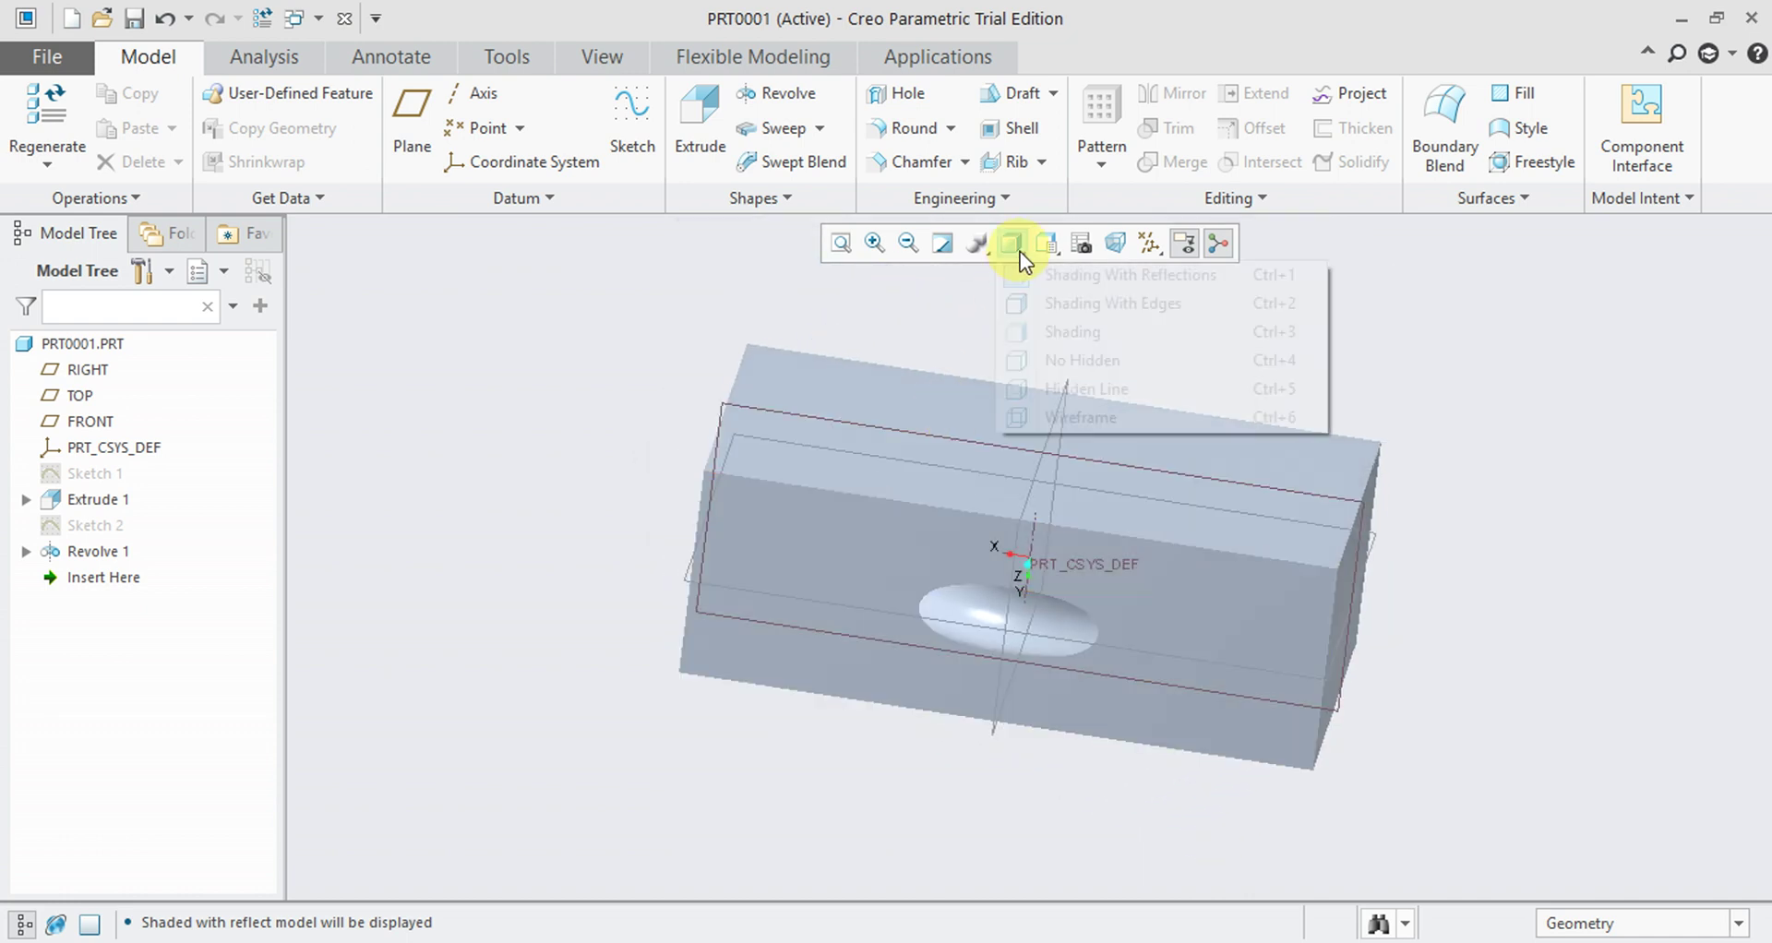
{"action": "left_click", "coordinate": [1046, 303]}
{"action": "mouse_move", "coordinate": [633, 475]}
{"action": "middle_mouse_down"}
{"action": "mouse_move", "coordinate": [594, 502]}
{"action": "mouse_move", "coordinate": [637, 434]}
{"action": "middle_mouse_up"}
- Create Sketch 3 on the block's top face, oriented flat in Sketch View
{"action": "left_click", "coordinate": [628, 129]}
{"action": "left_click", "coordinate": [914, 424]}
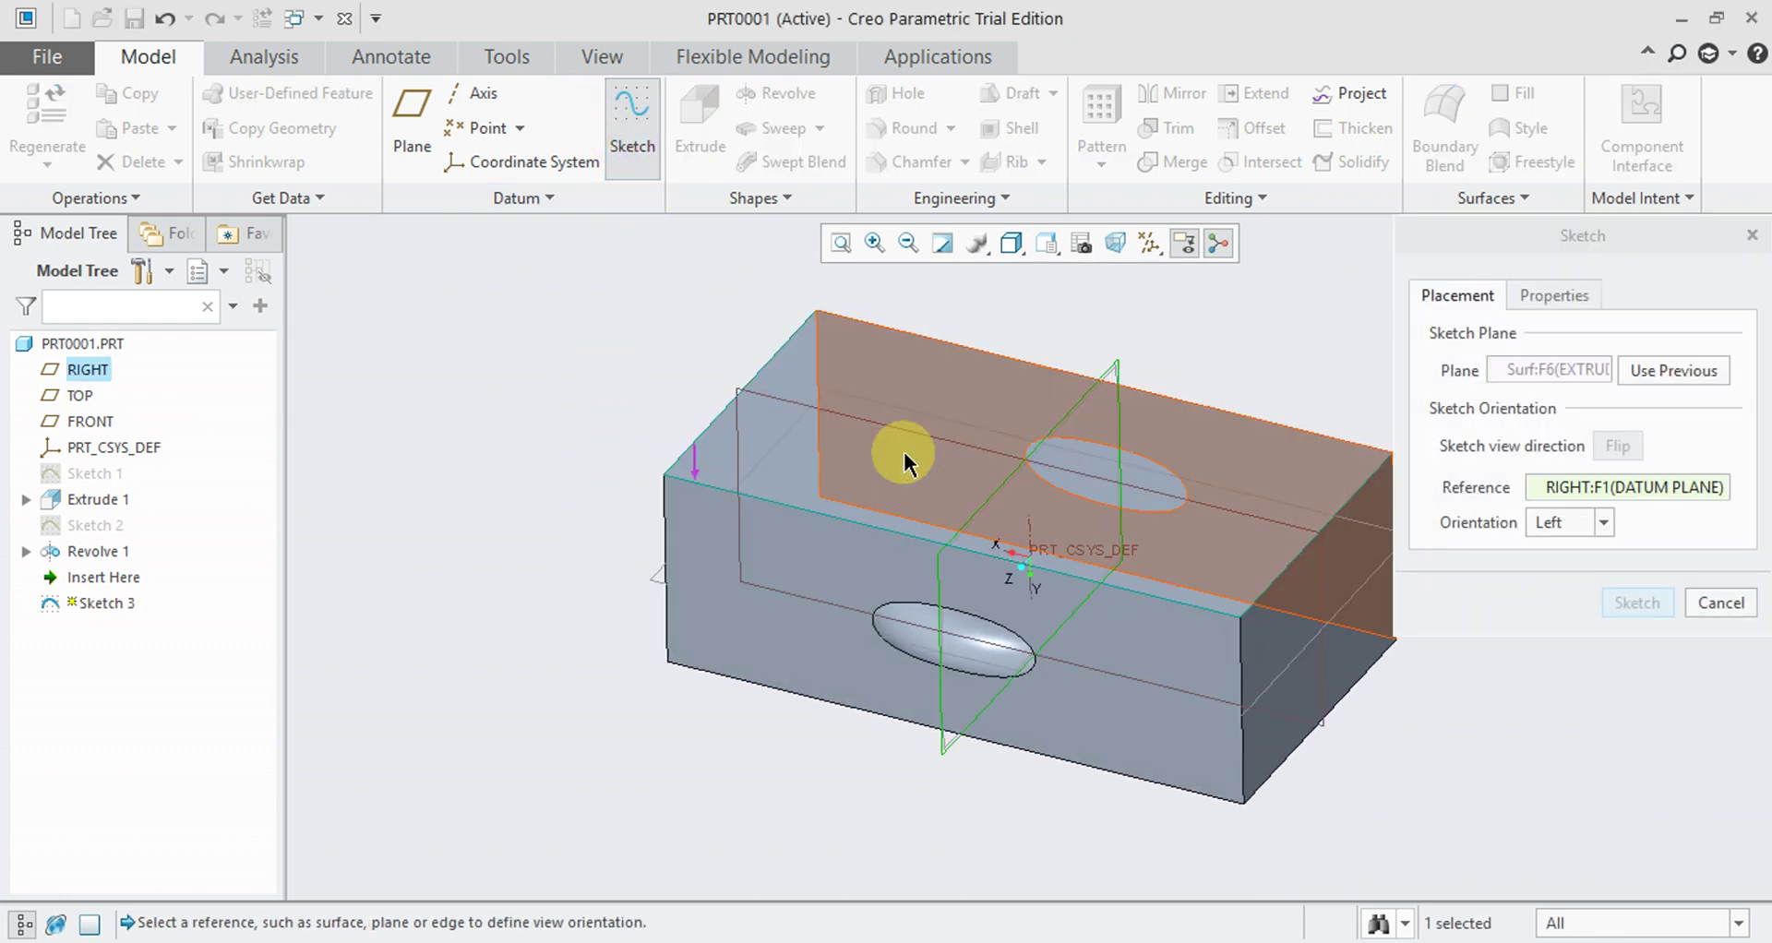
{"action": "left_click", "coordinate": [1635, 602]}
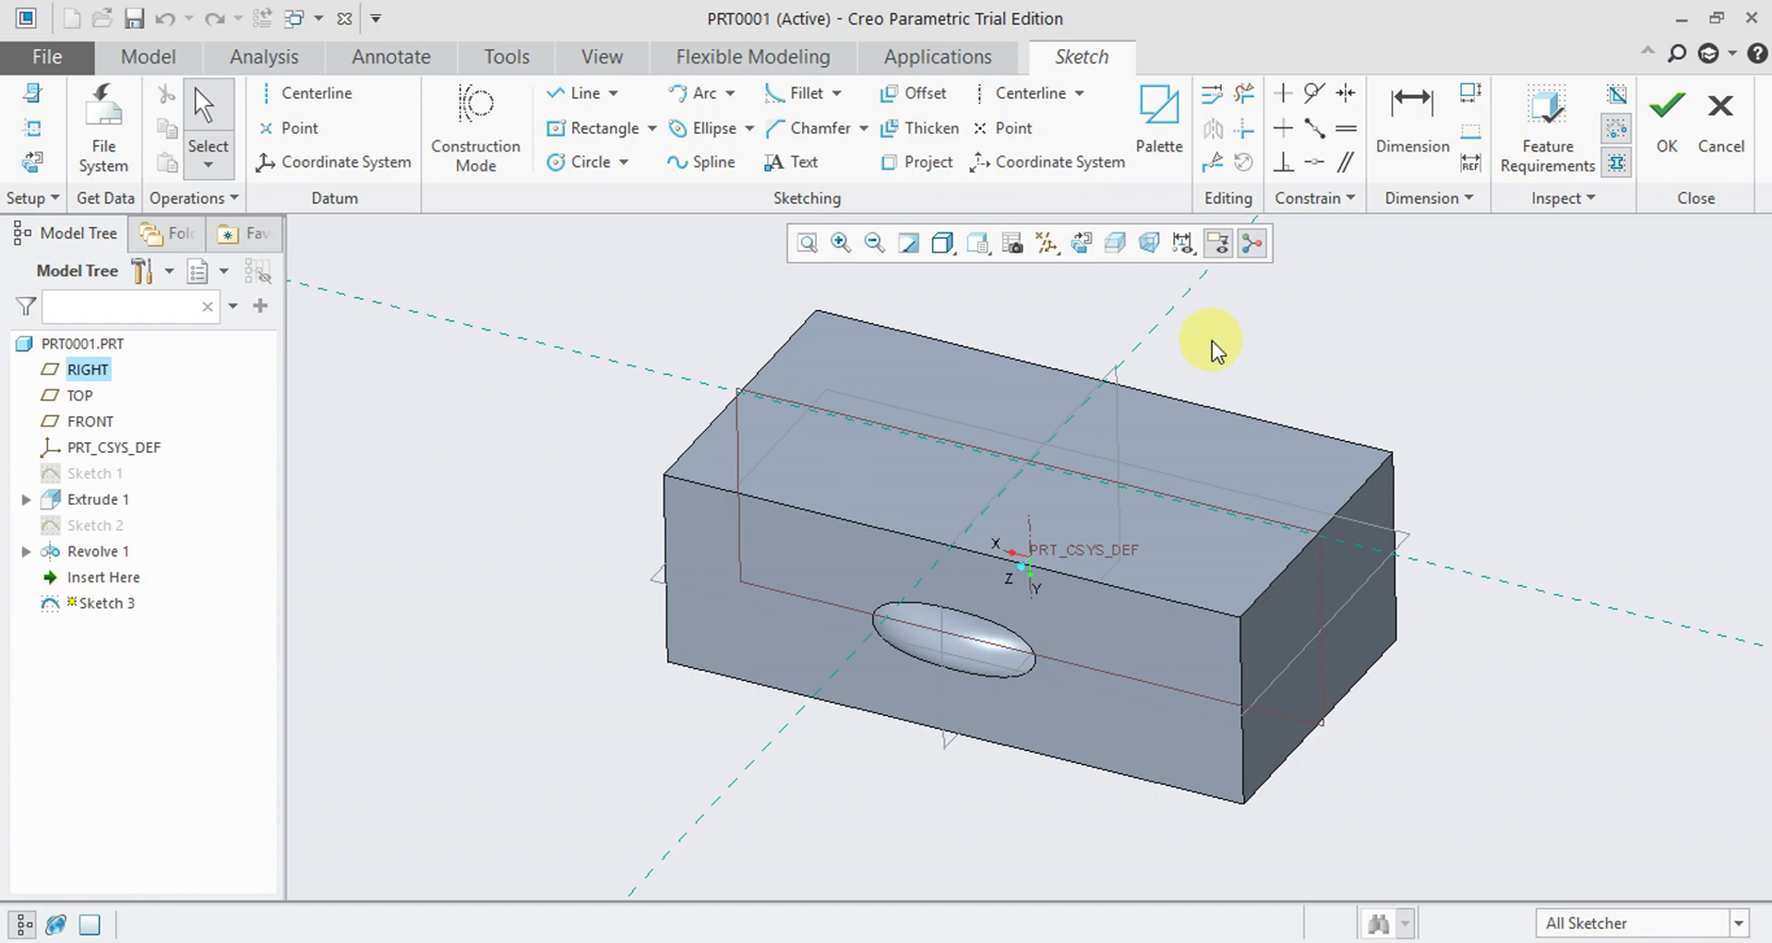
{"action": "left_click", "coordinate": [1080, 248]}
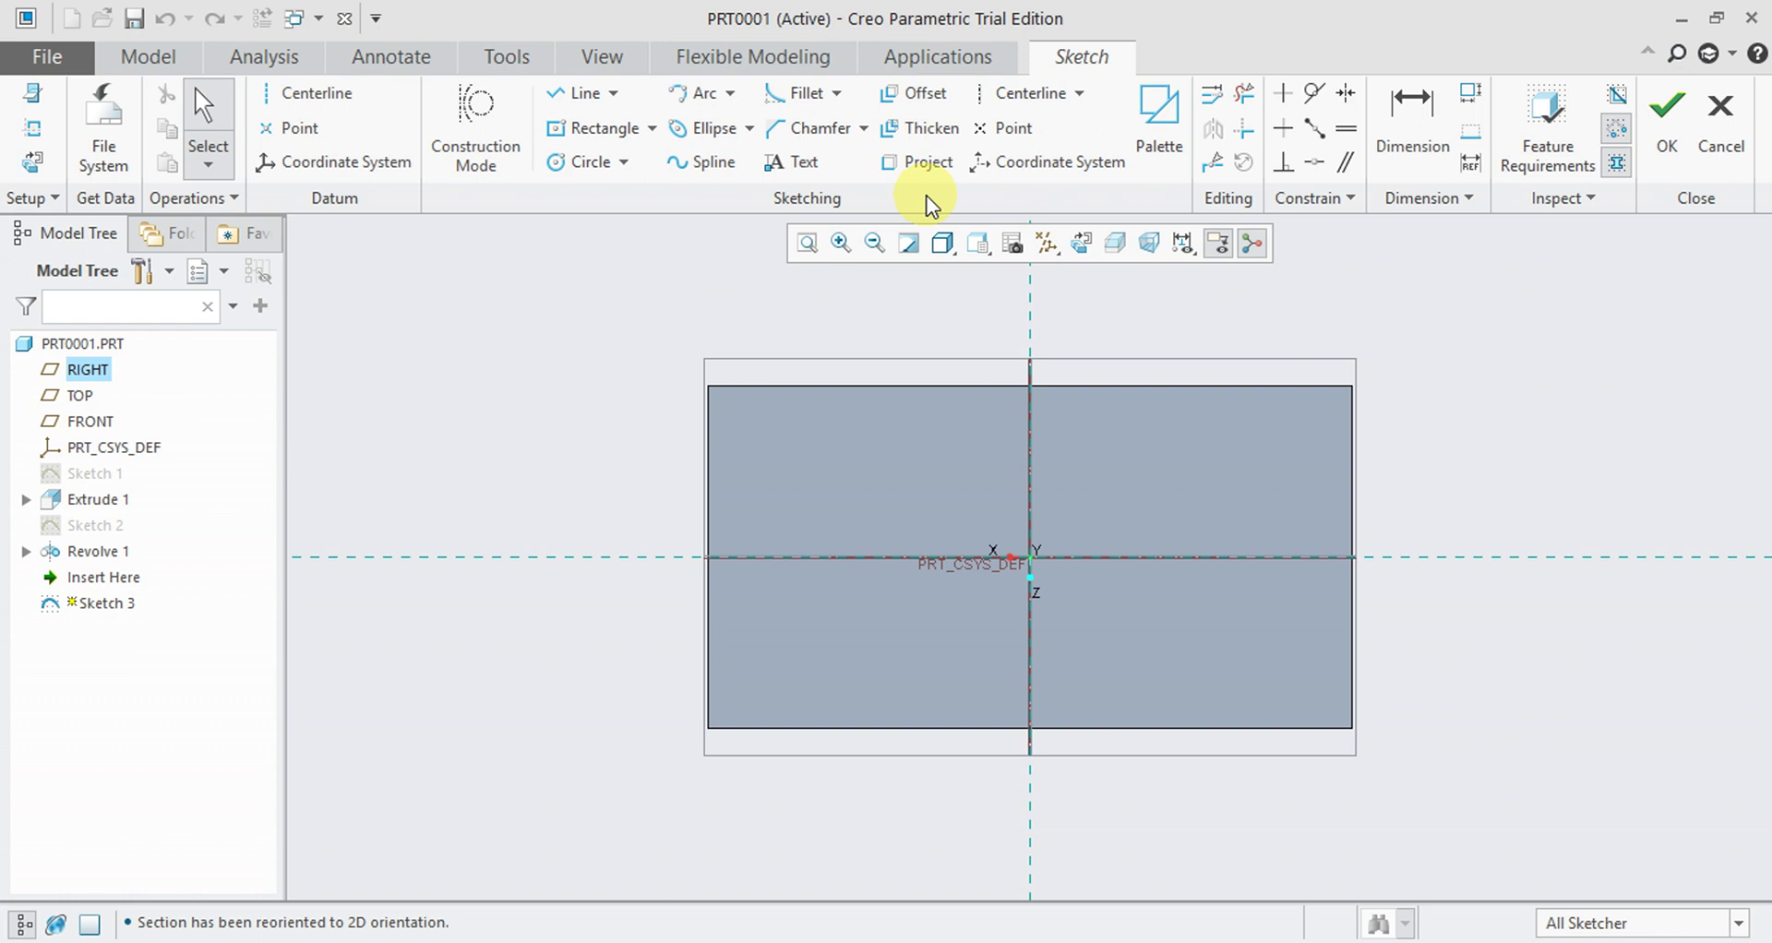
- Hide all datum displays and project the top face's four edges into Sketch 3
{"action": "left_click", "coordinate": [1047, 244]}
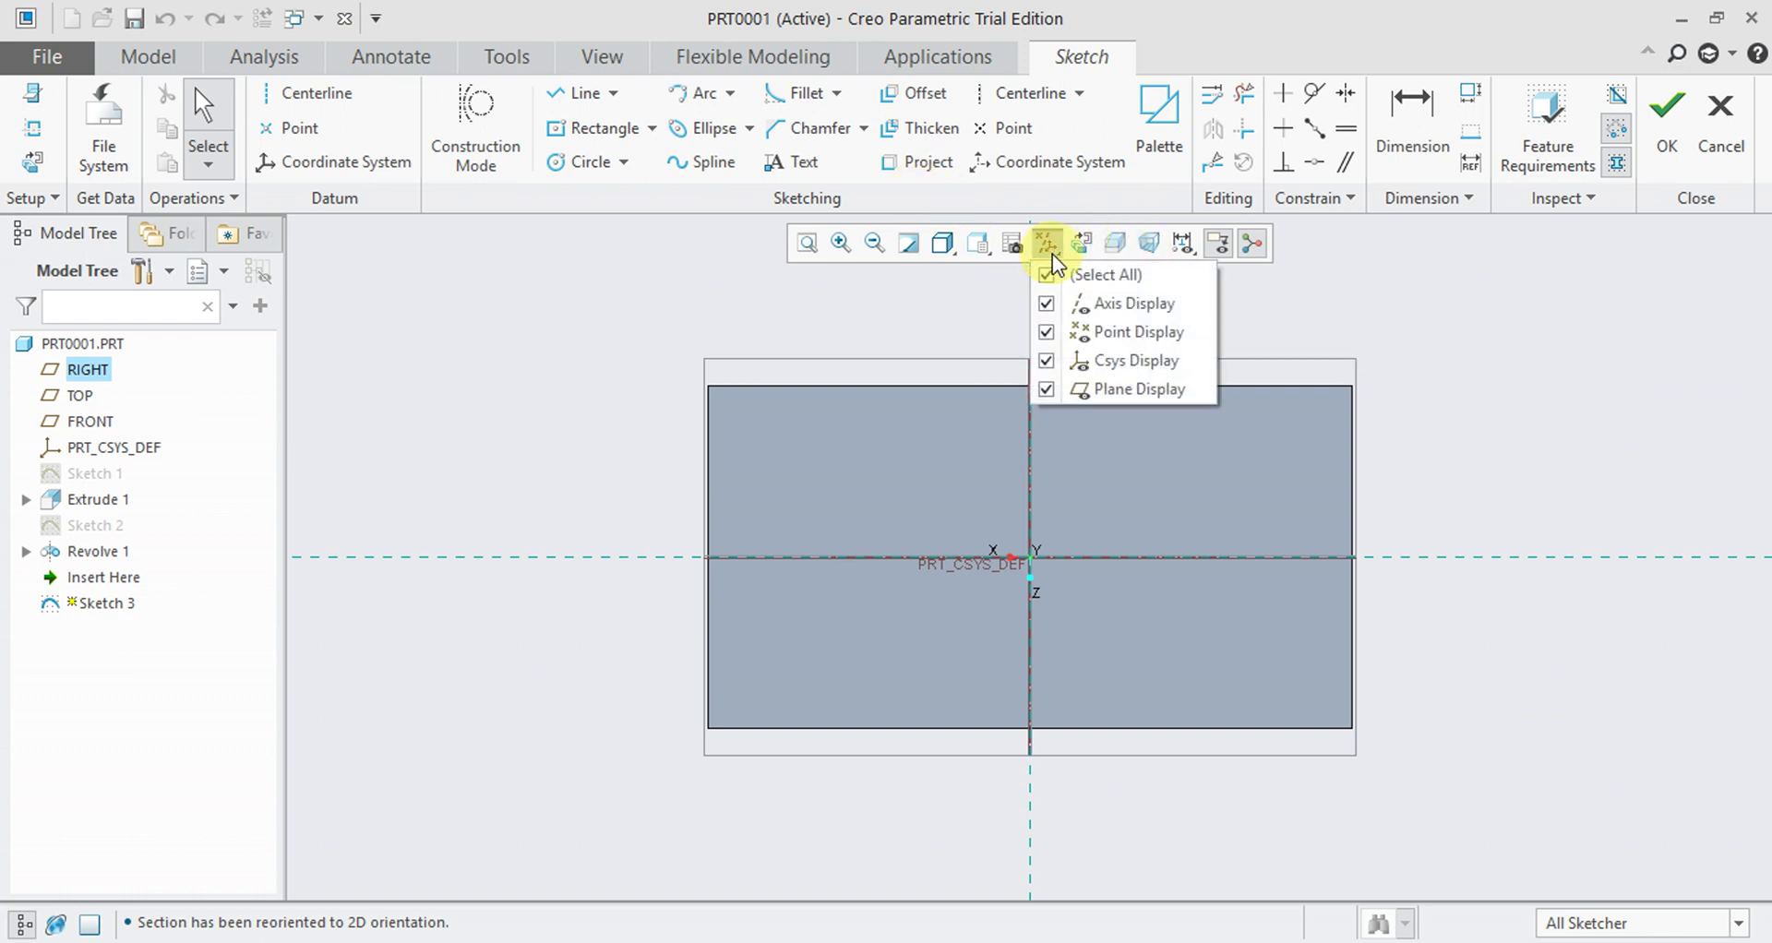
{"action": "left_click", "coordinate": [1046, 277]}
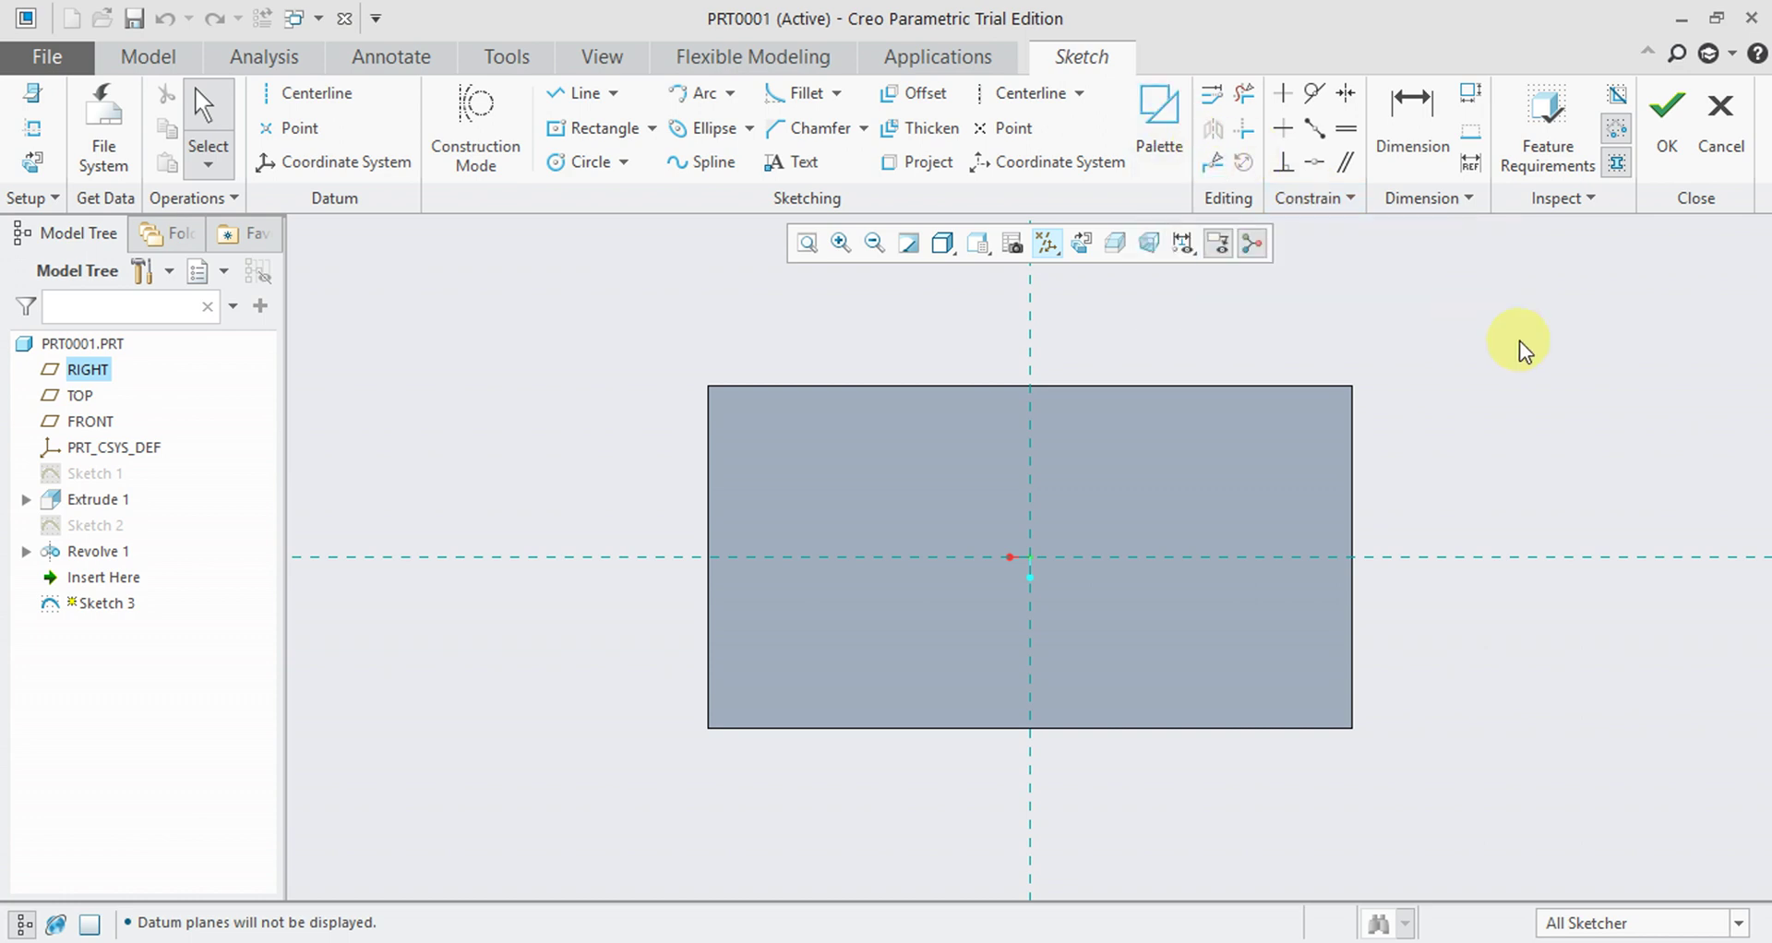
{"action": "left_click", "coordinate": [918, 168]}
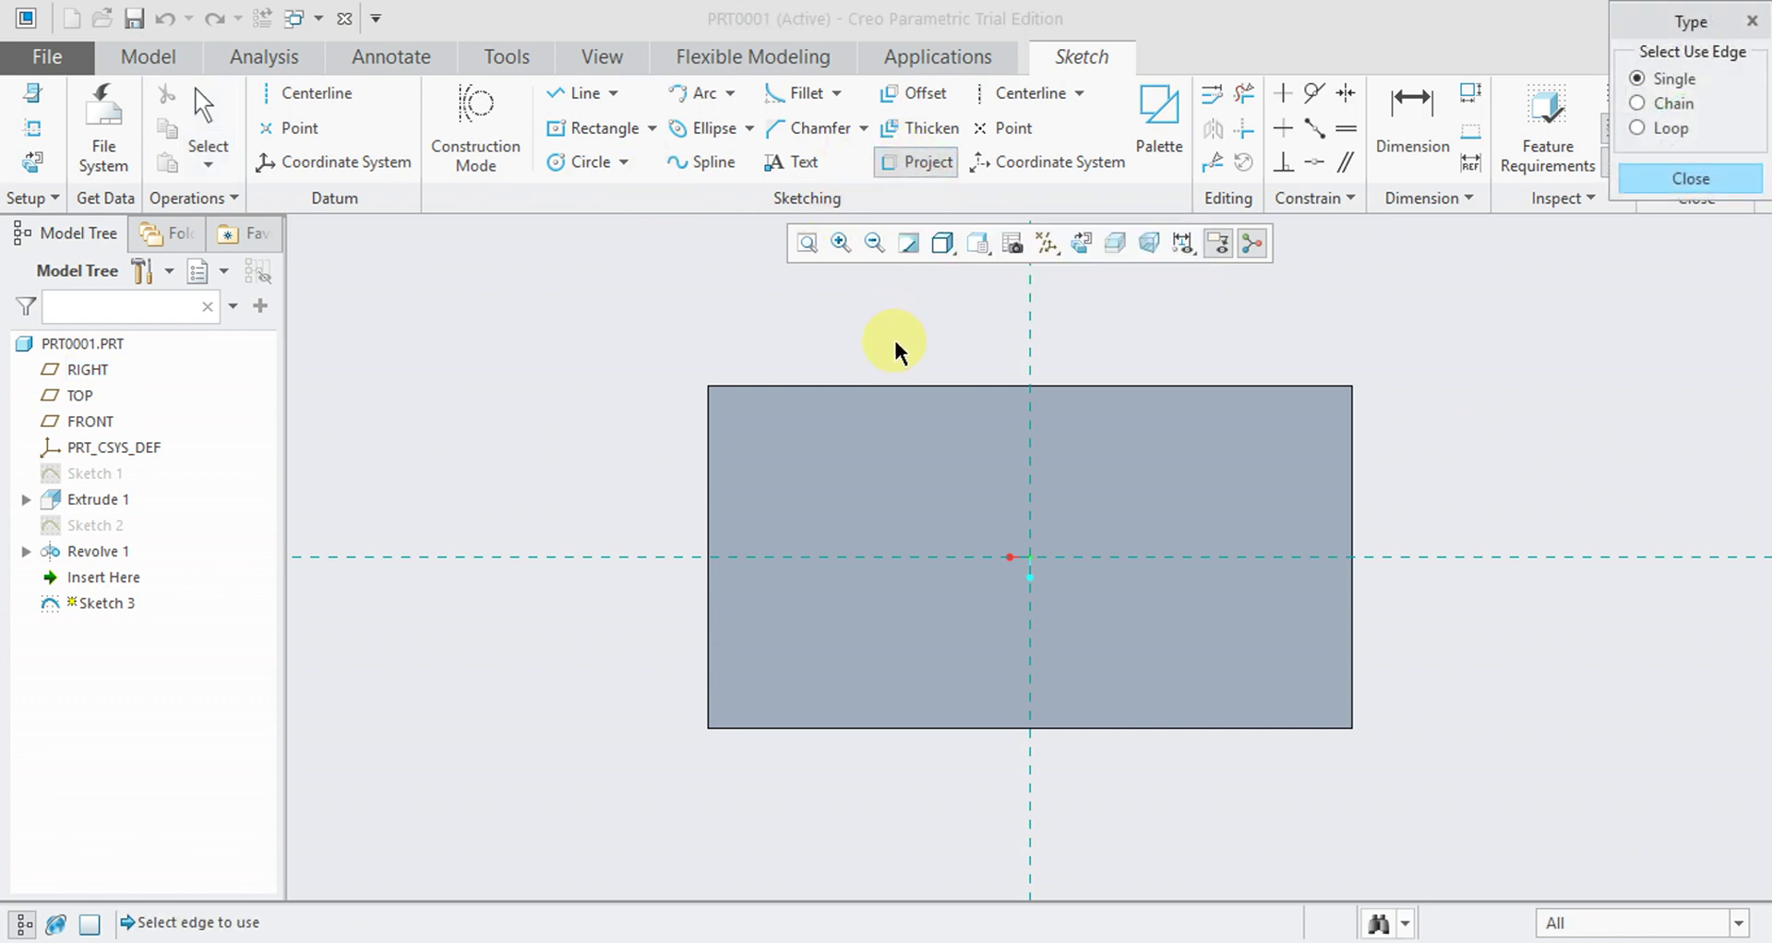
{"action": "left_click", "coordinate": [890, 386]}
{"action": "left_click", "coordinate": [1354, 459]}
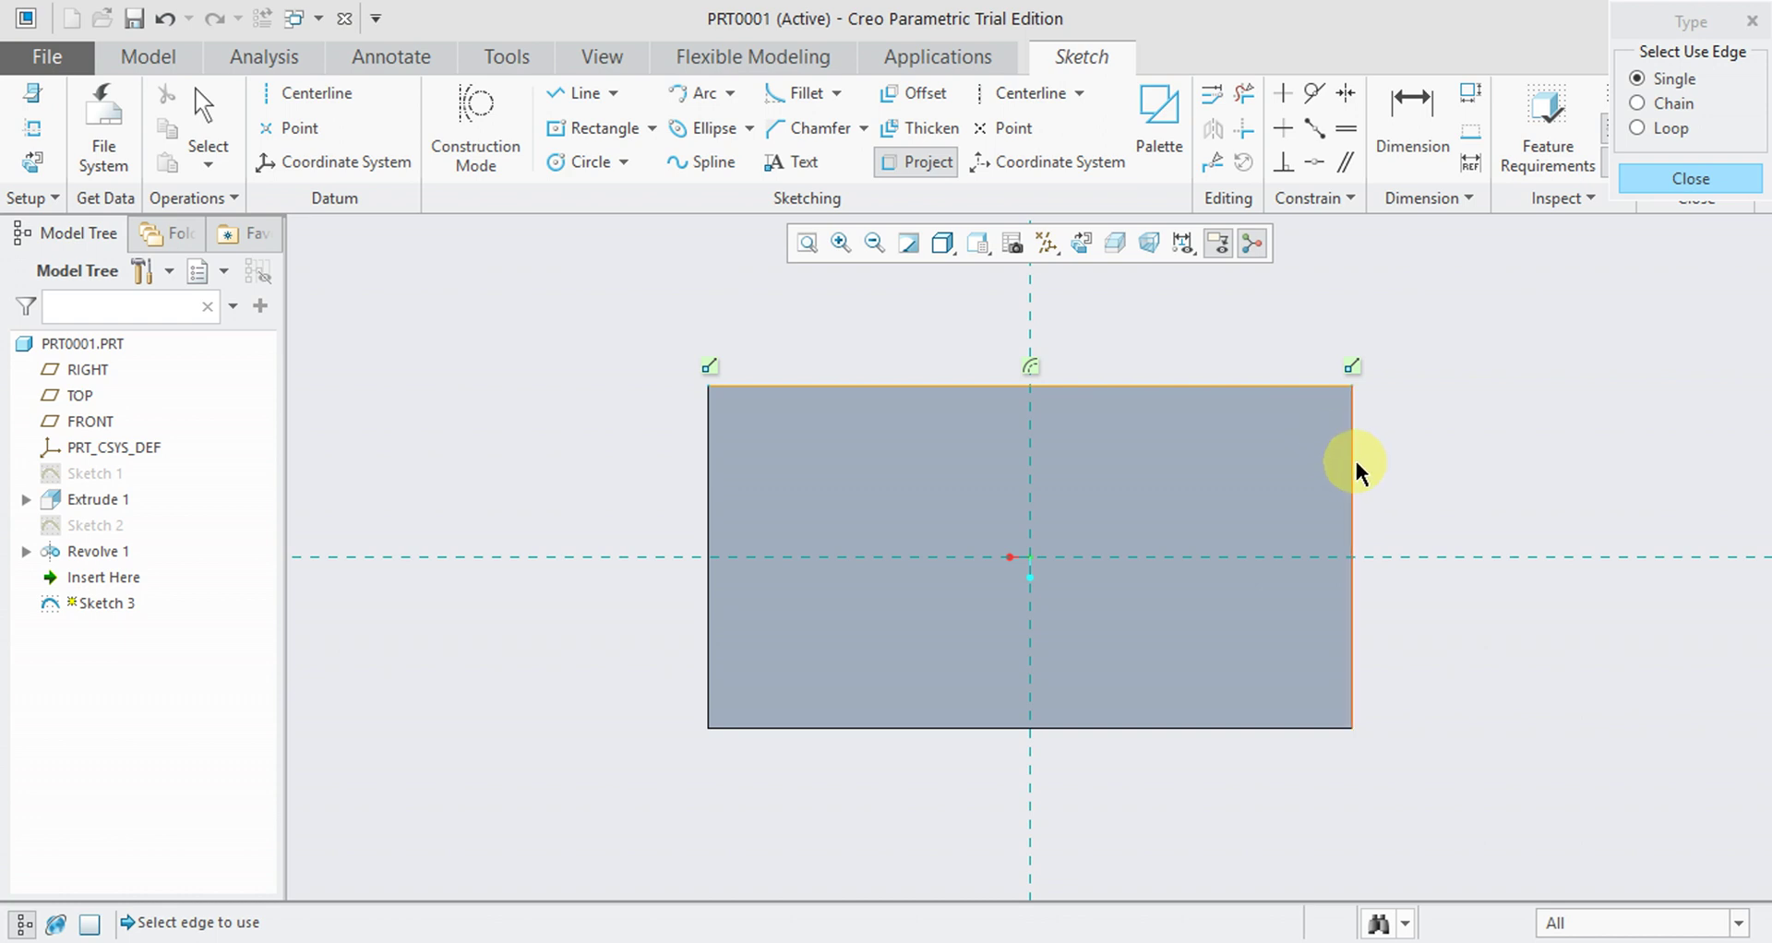
{"action": "left_click", "coordinate": [1270, 728]}
{"action": "left_click", "coordinate": [710, 630]}
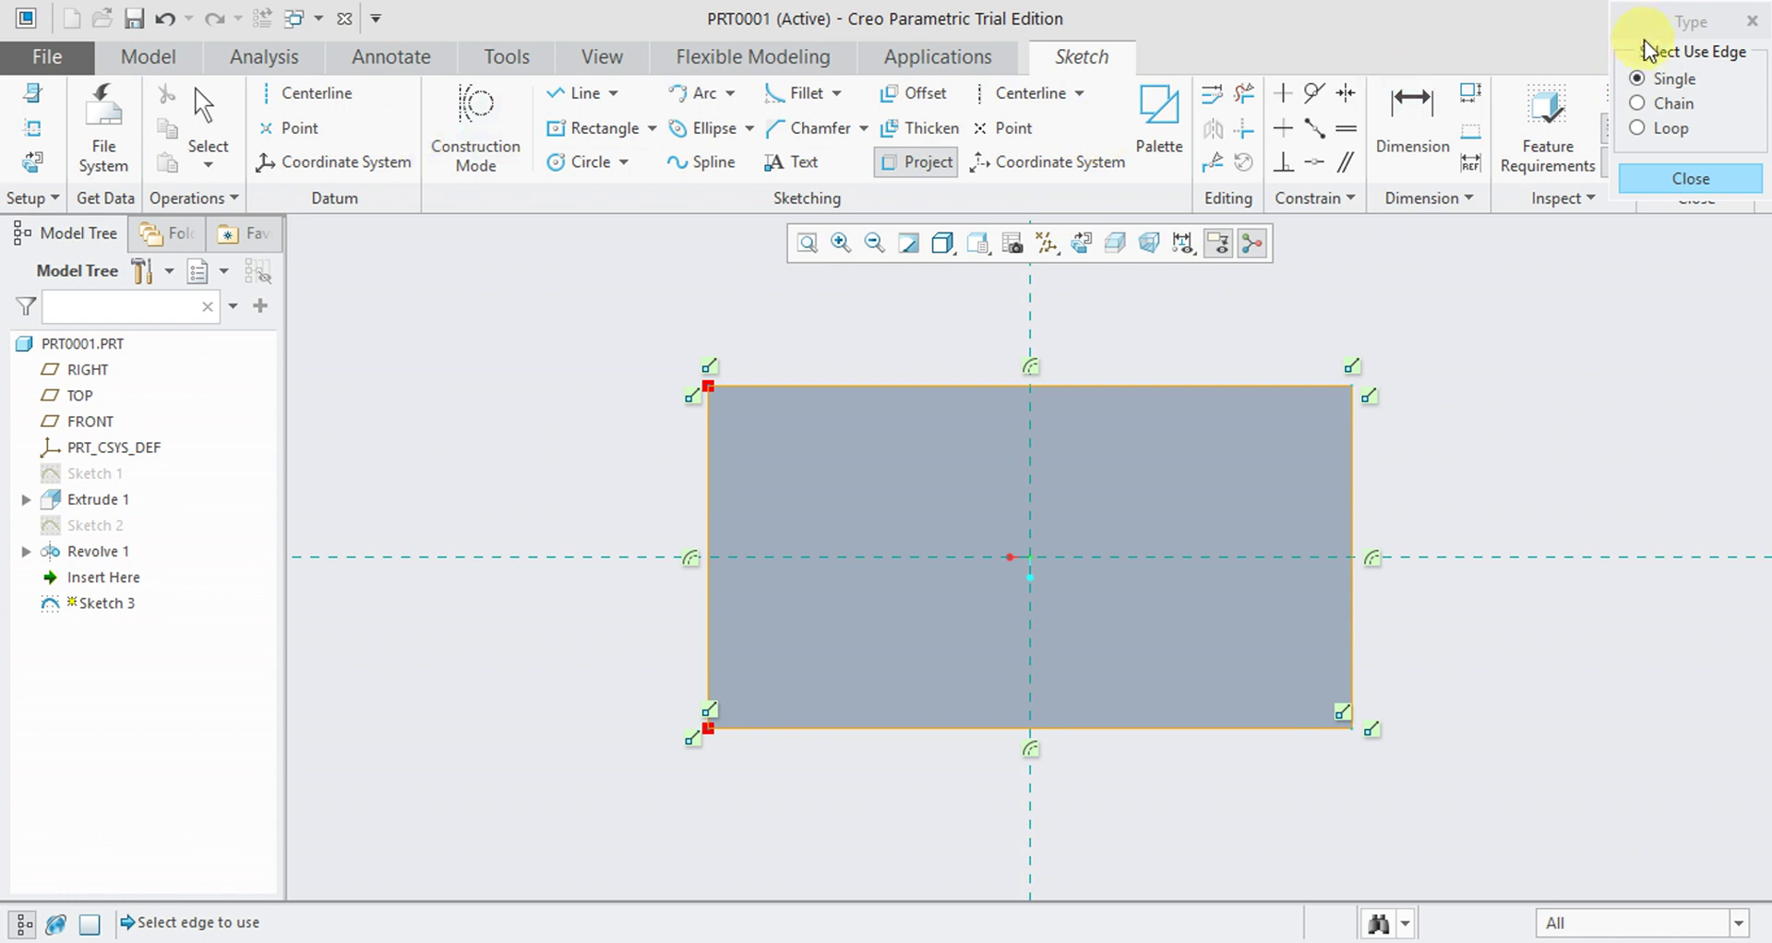
- Complete Sketch 3 and preview it as an extrusion 219.87 deep
{"action": "left_click", "coordinate": [1697, 178]}
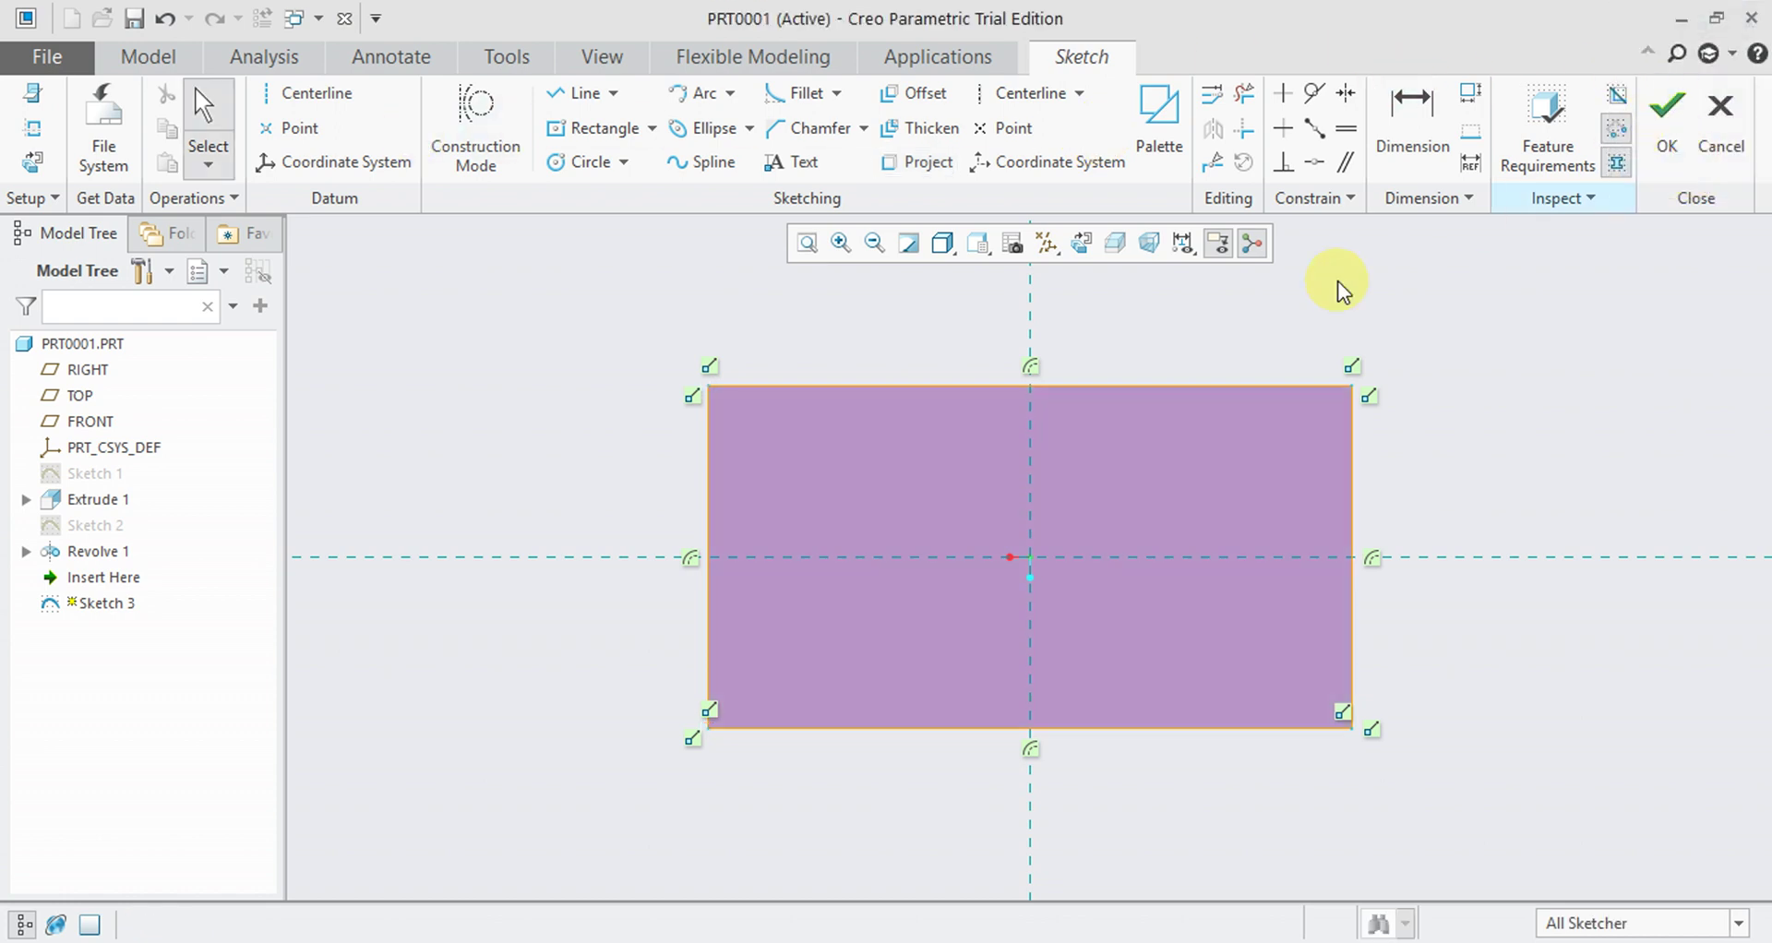
{"action": "left_click", "coordinate": [1667, 109]}
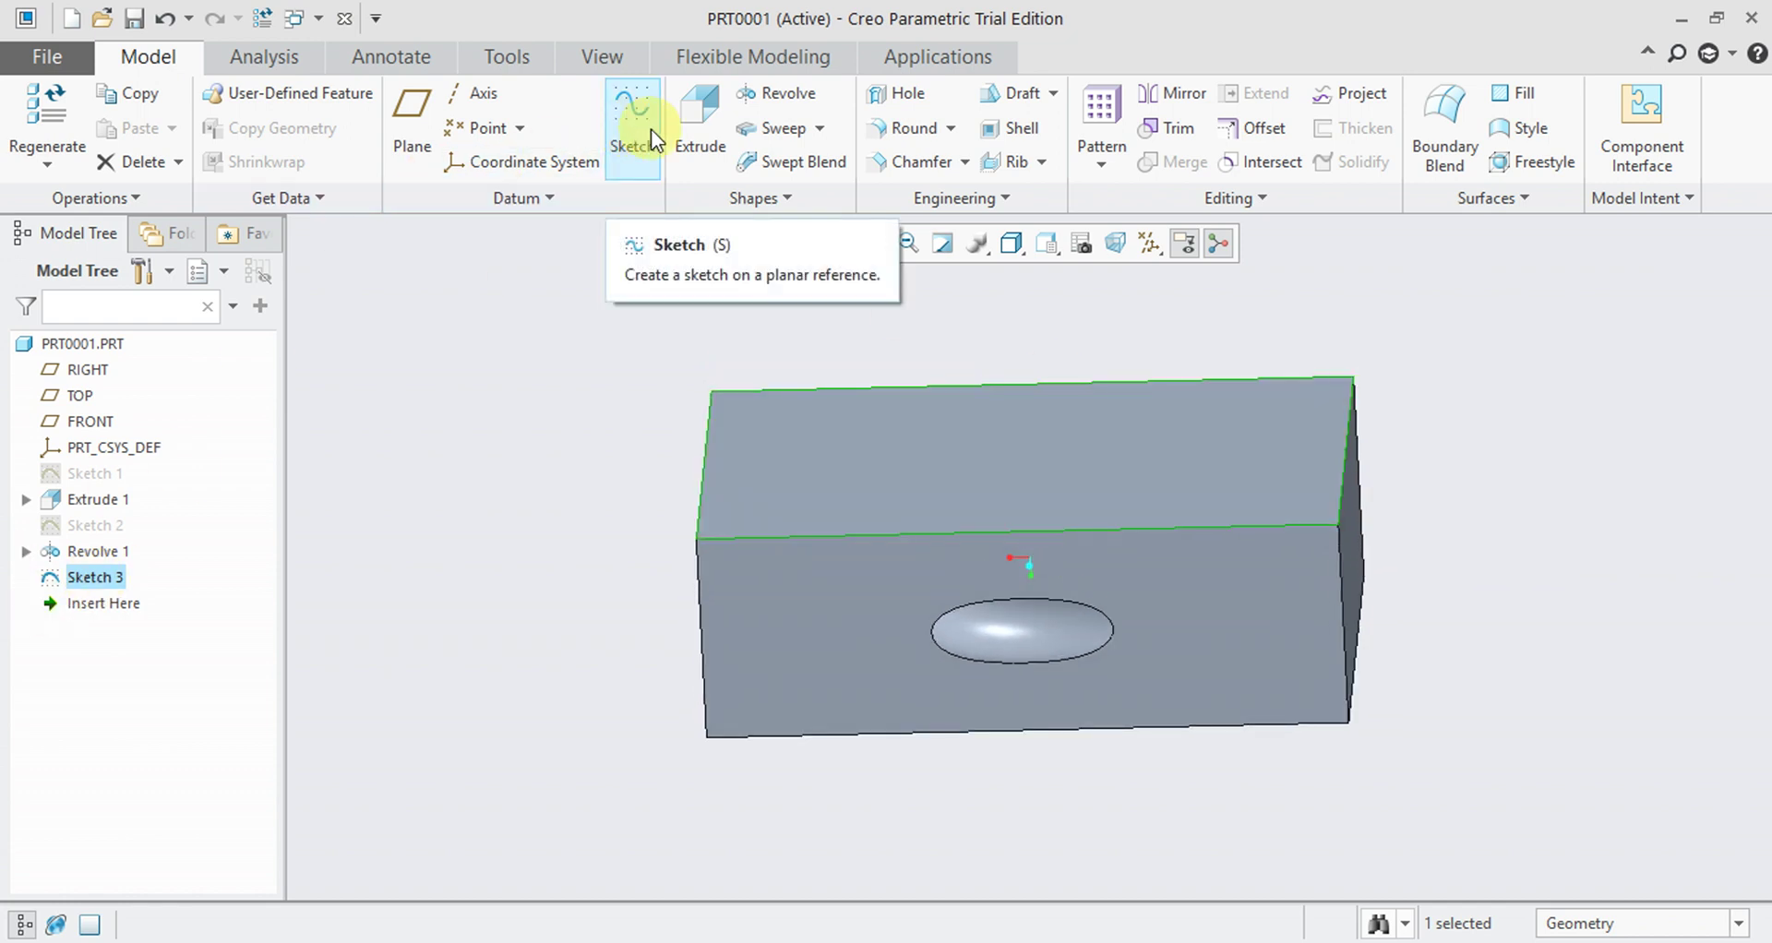
{"action": "left_click", "coordinate": [690, 122]}
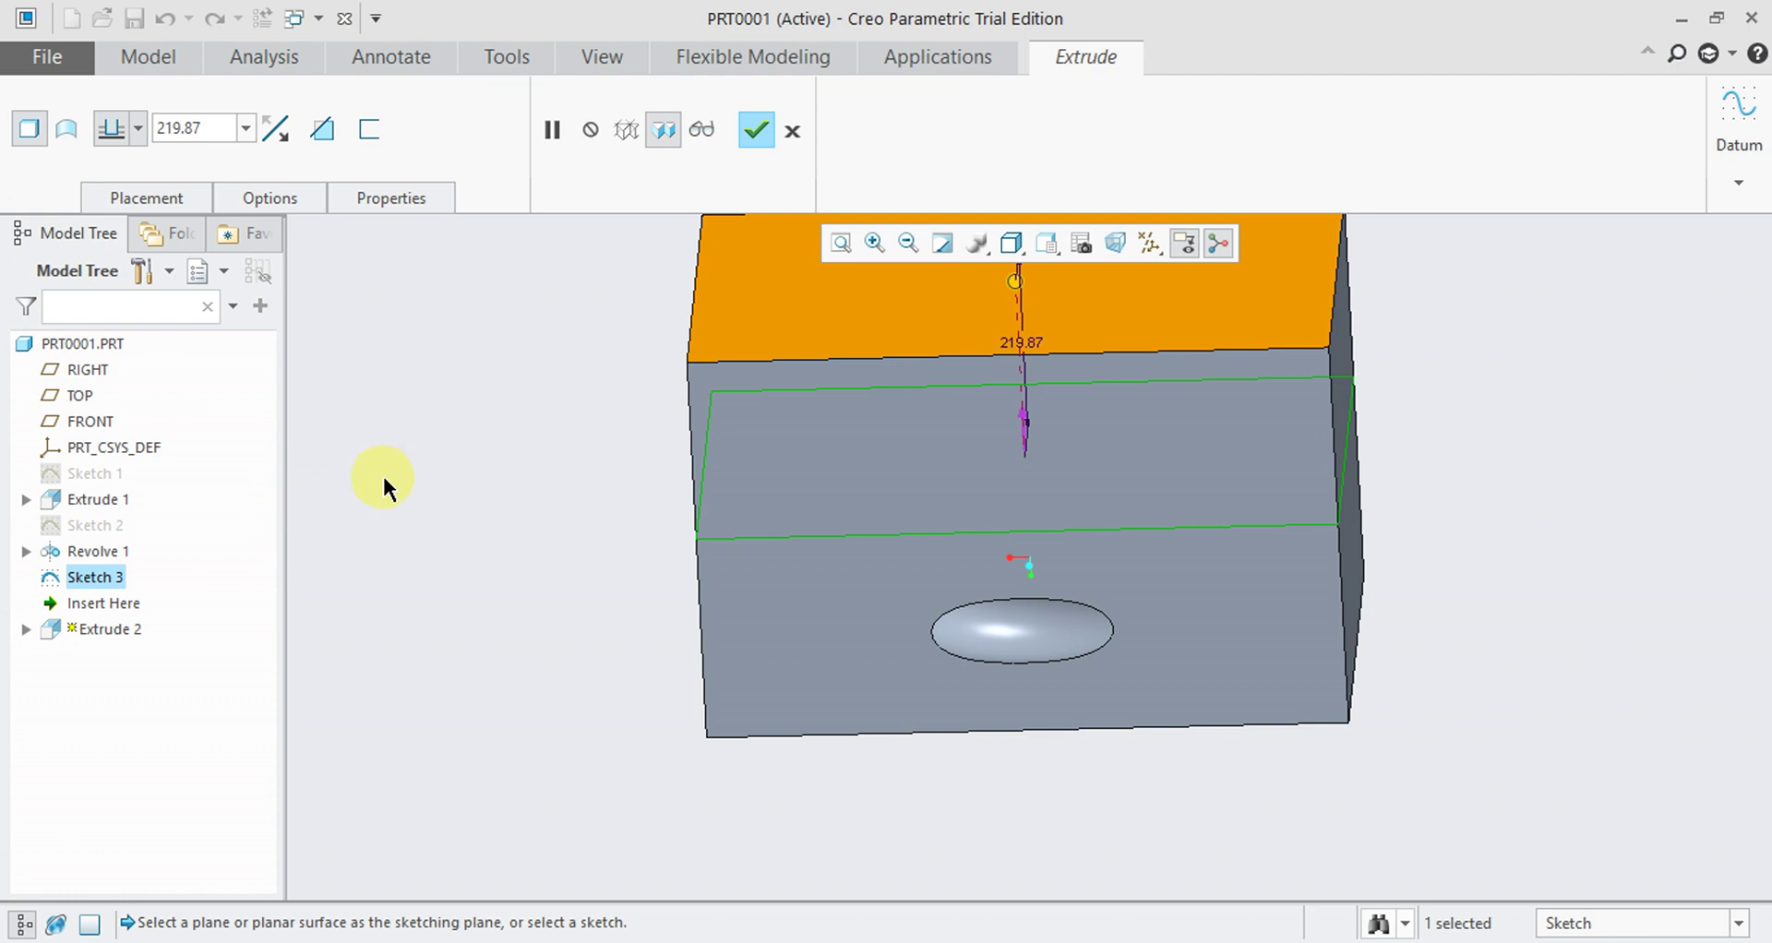
- Cancel the extrusion and reopen Sketch 3 with Edit Definition, viewed flat
{"action": "left_click", "coordinate": [788, 142]}
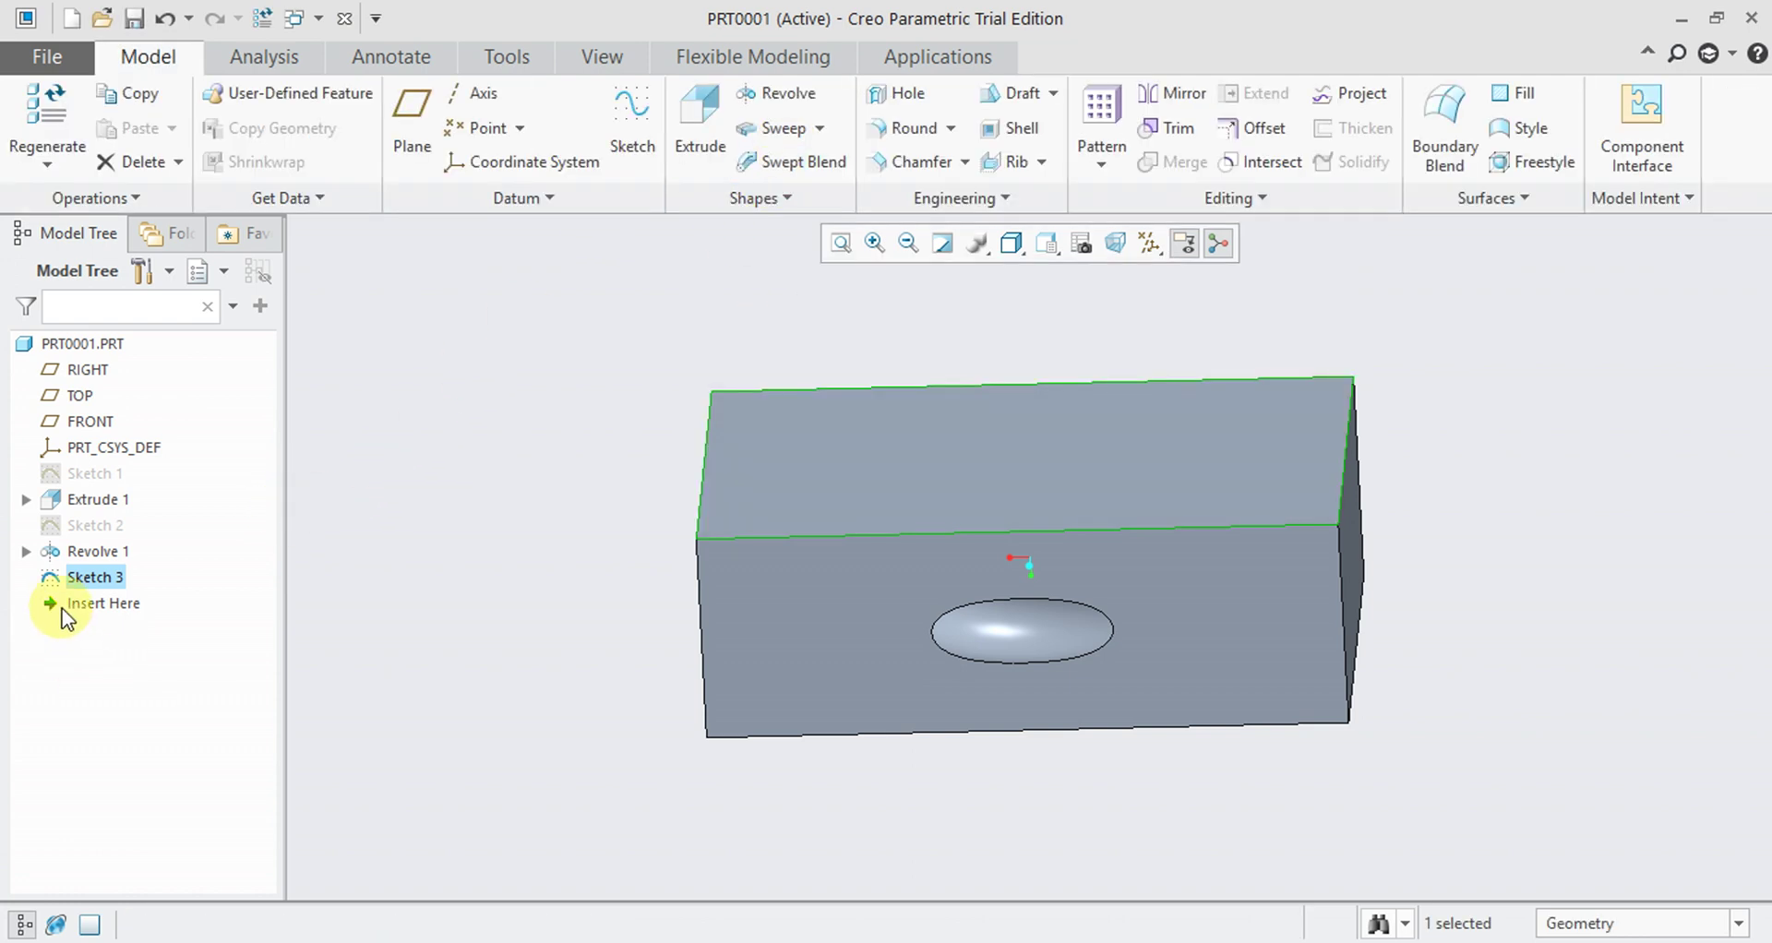
{"action": "right_click", "coordinate": [92, 579]}
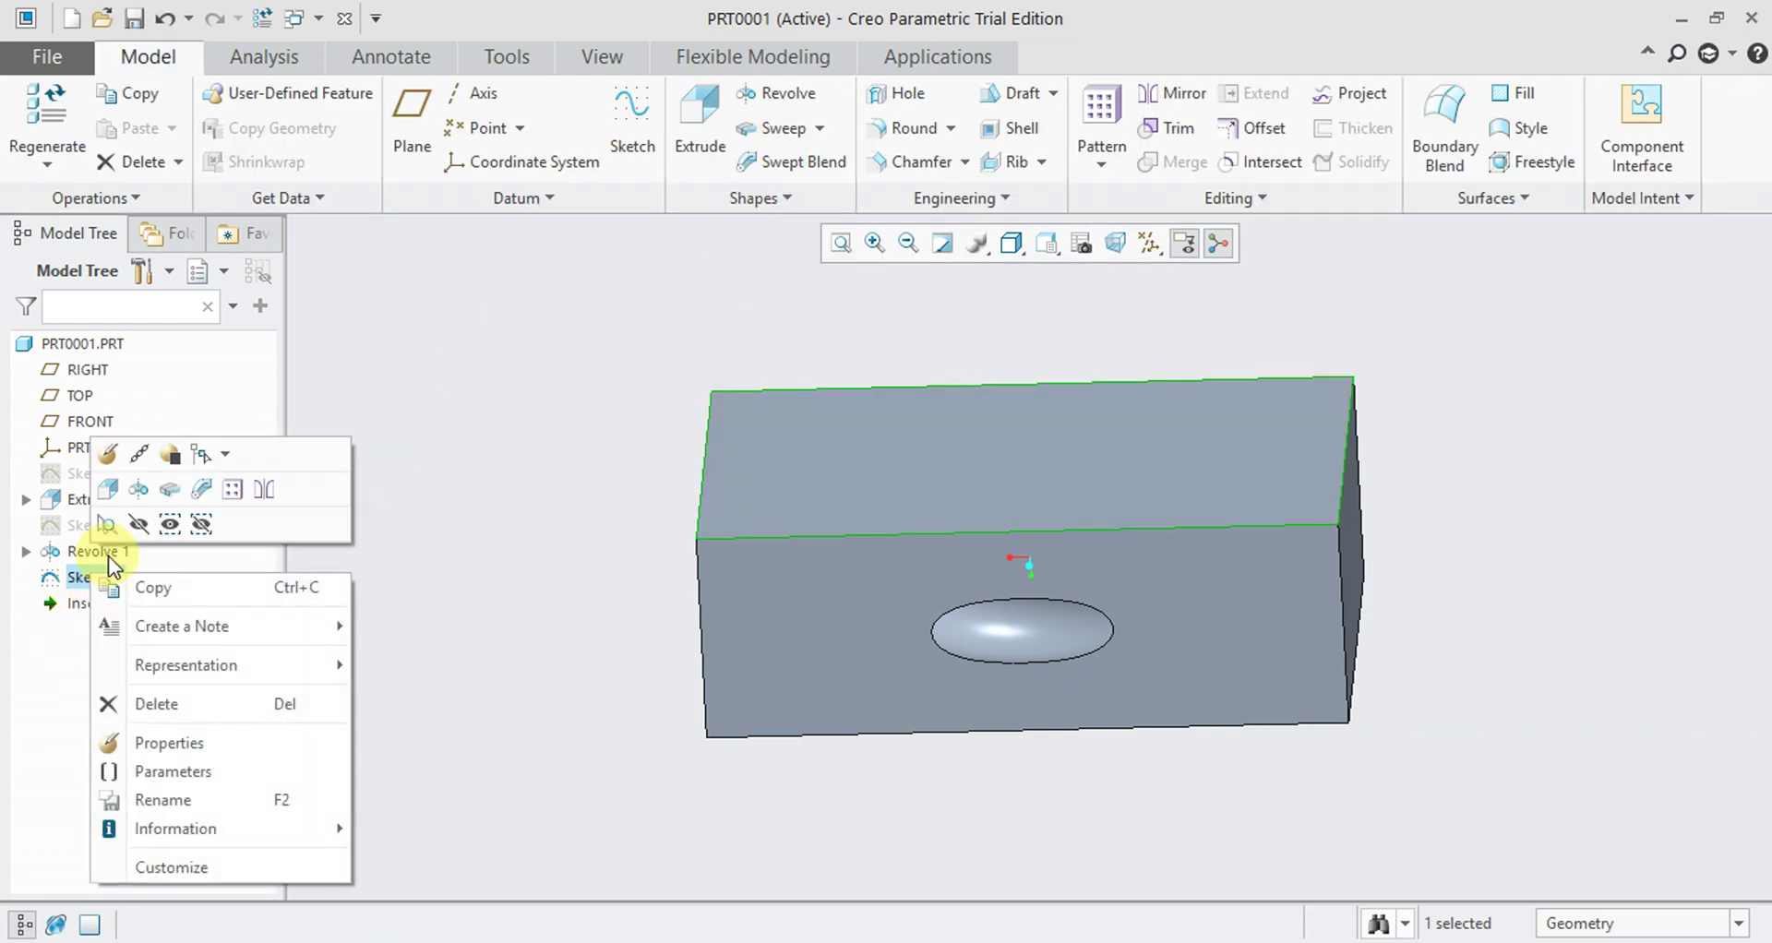
{"action": "left_click", "coordinate": [110, 455]}
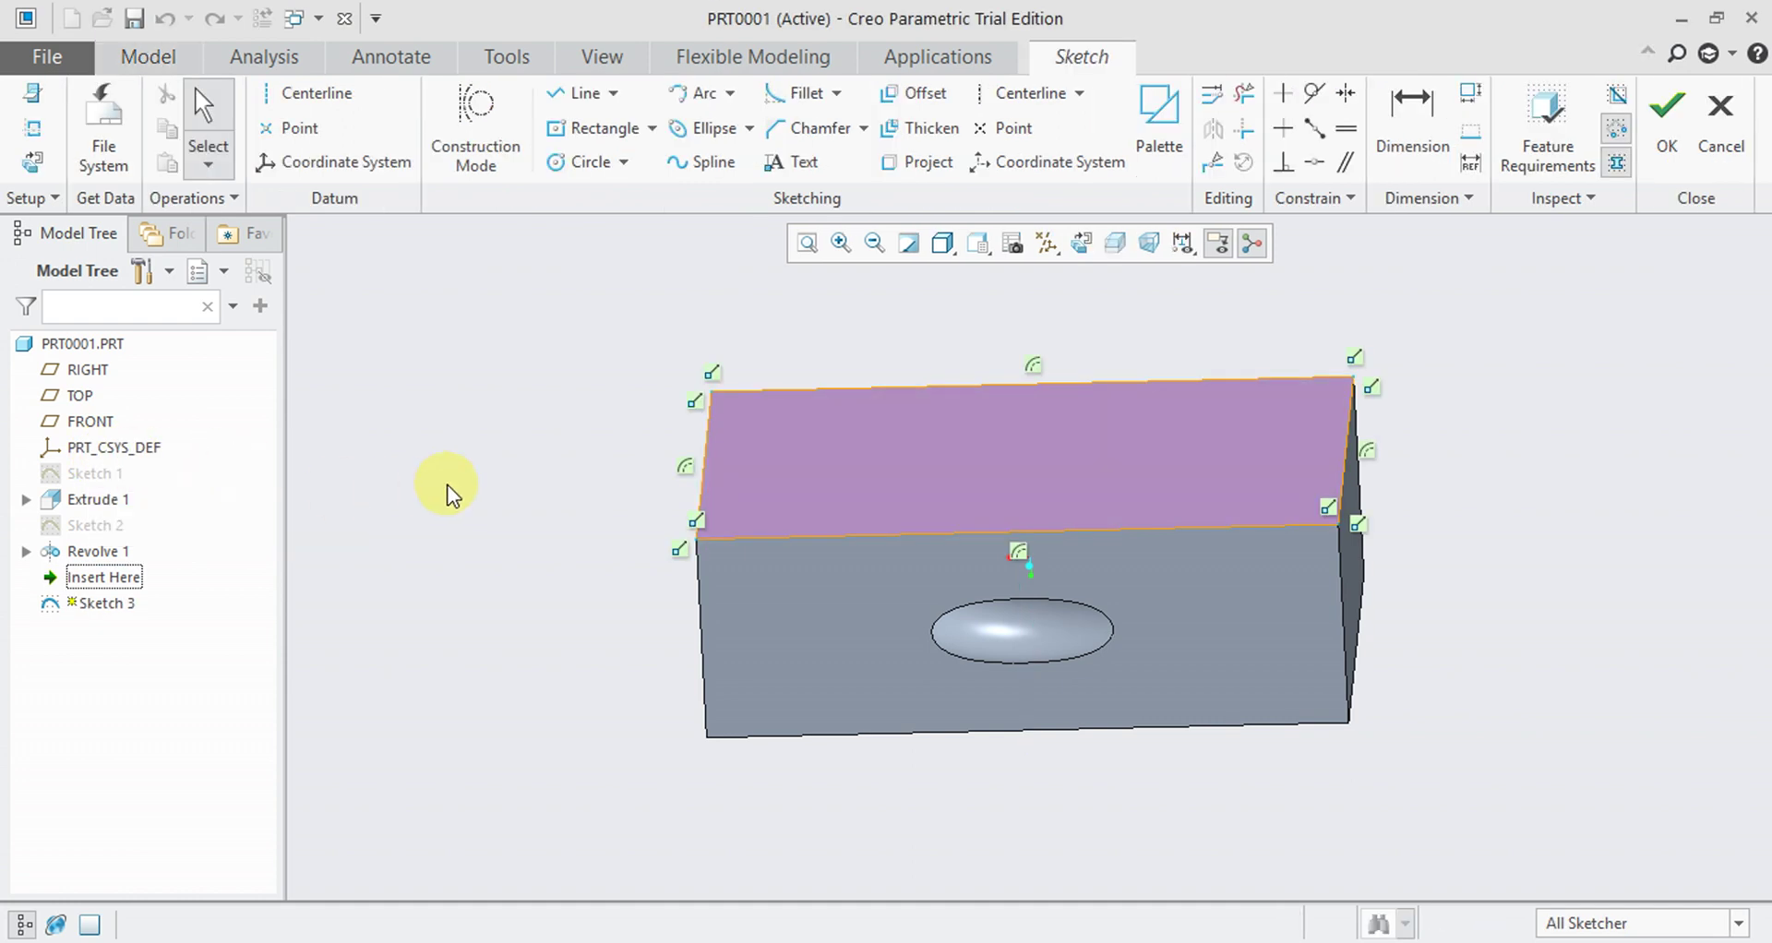
{"action": "right_click", "coordinate": [108, 608]}
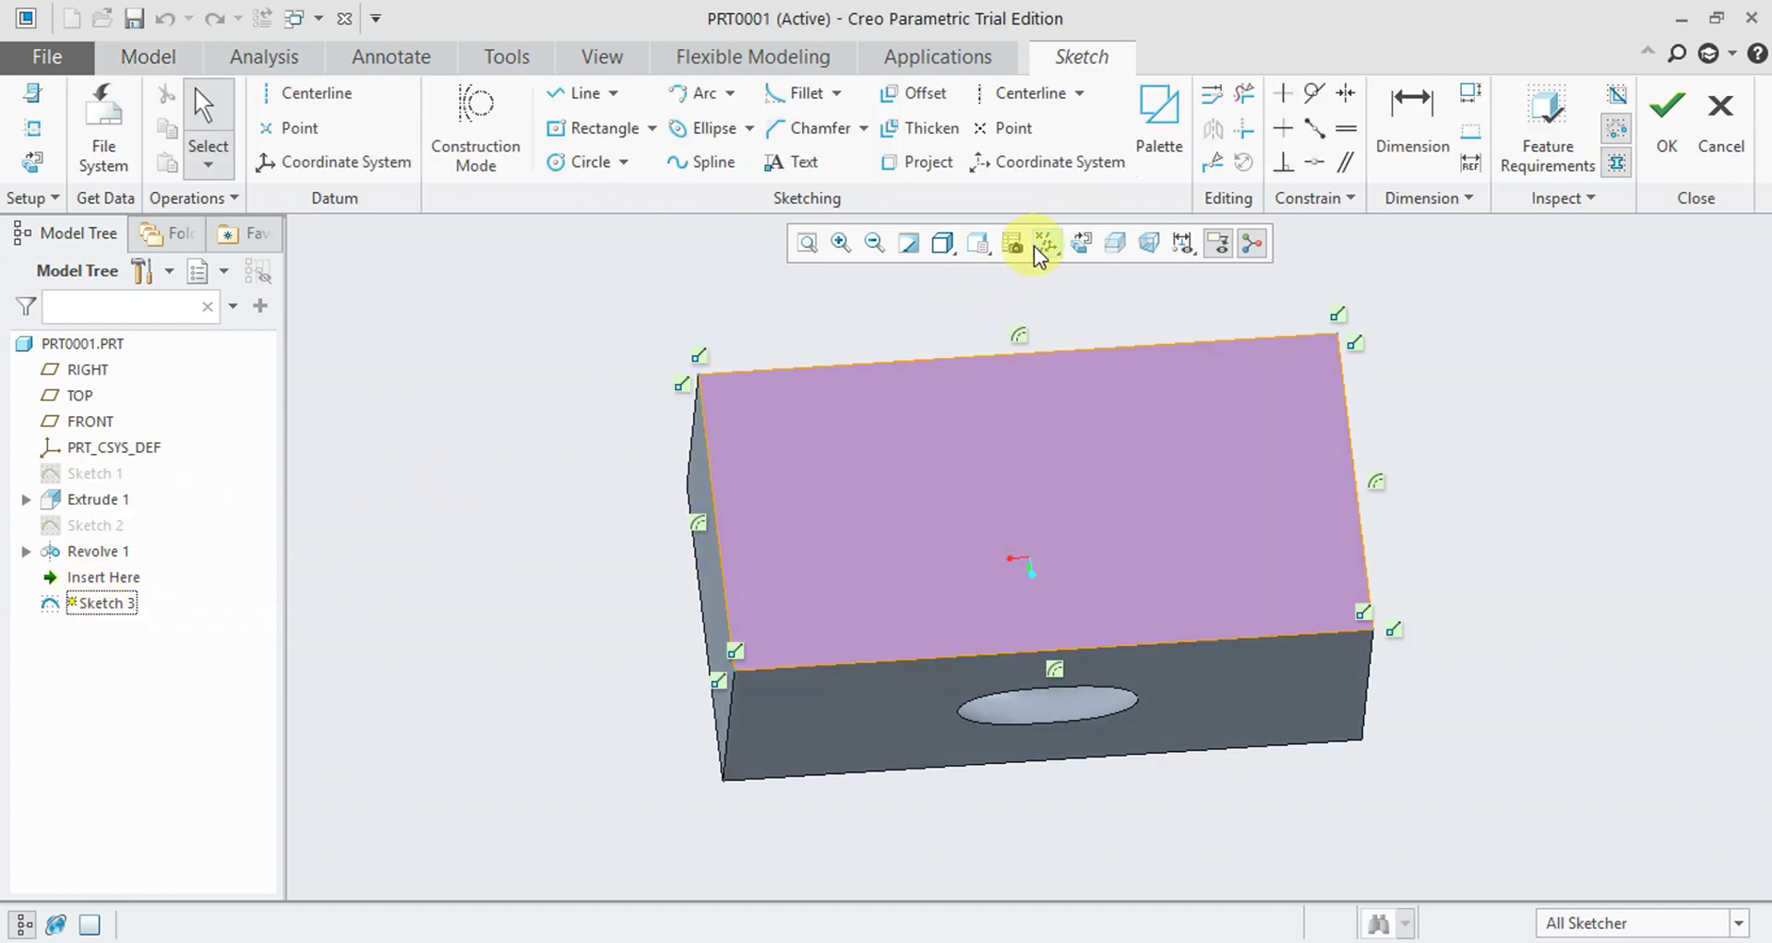
{"action": "left_click", "coordinate": [1077, 249]}
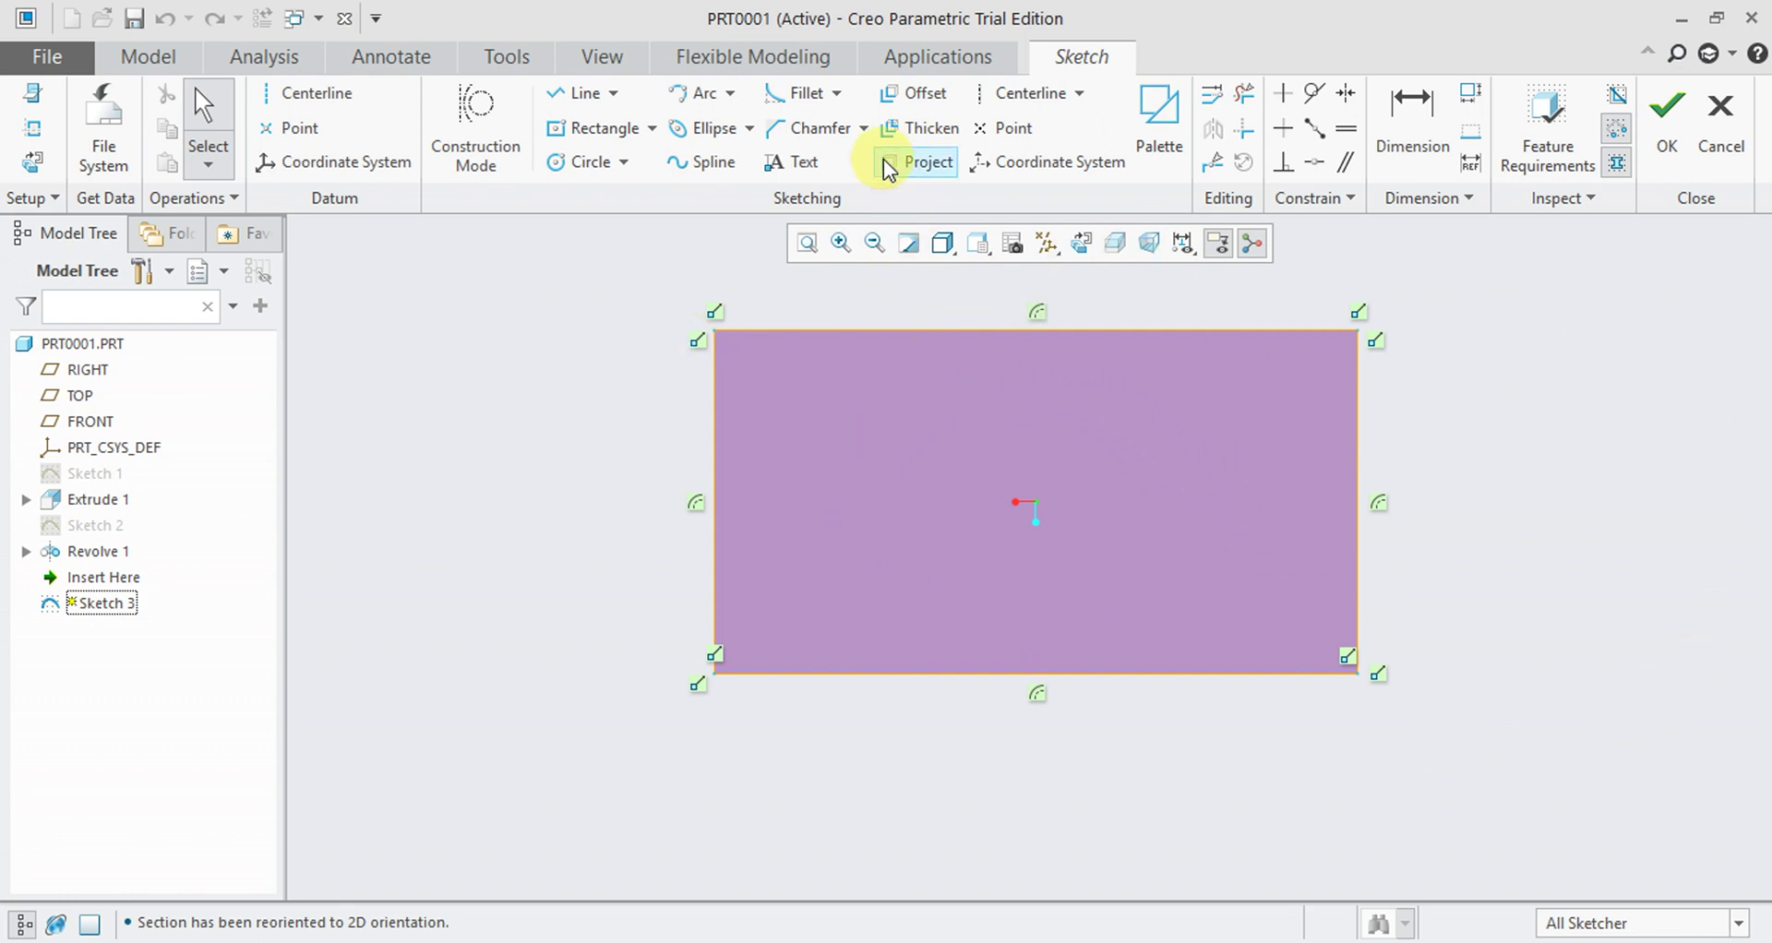
{"action": "left_click", "coordinate": [914, 163]}
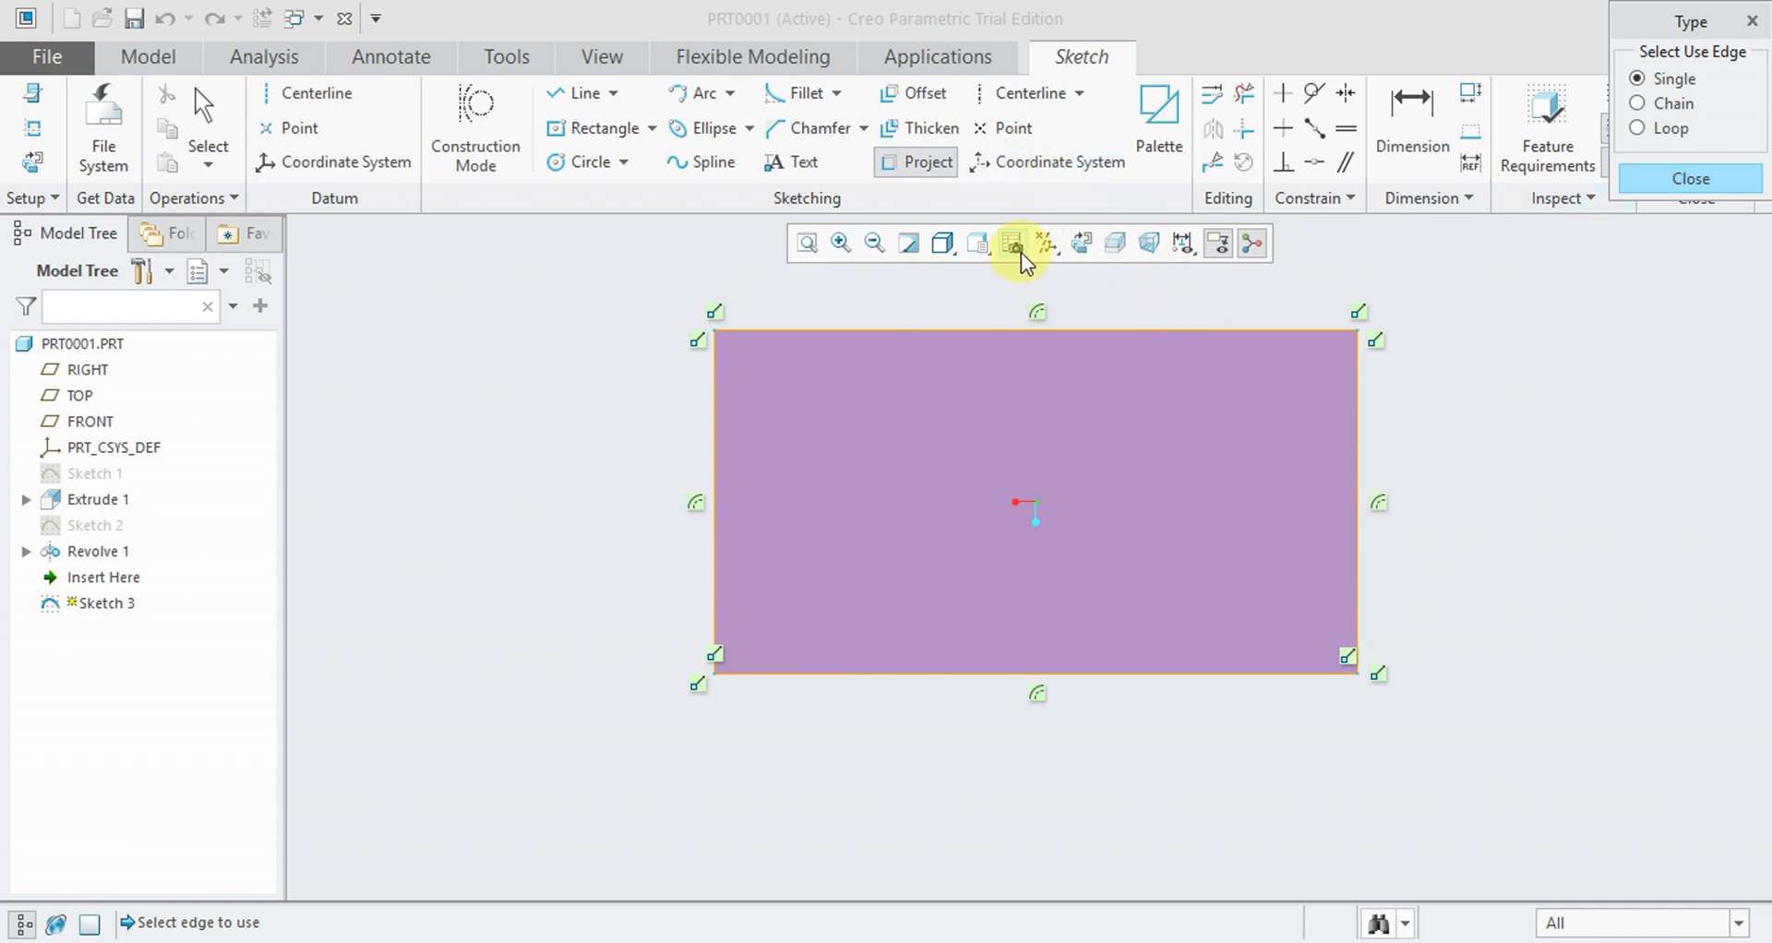
- Switch to wireframe and project both arcs of the groove's outer circle into Sketch 3
{"action": "left_click", "coordinate": [966, 245]}
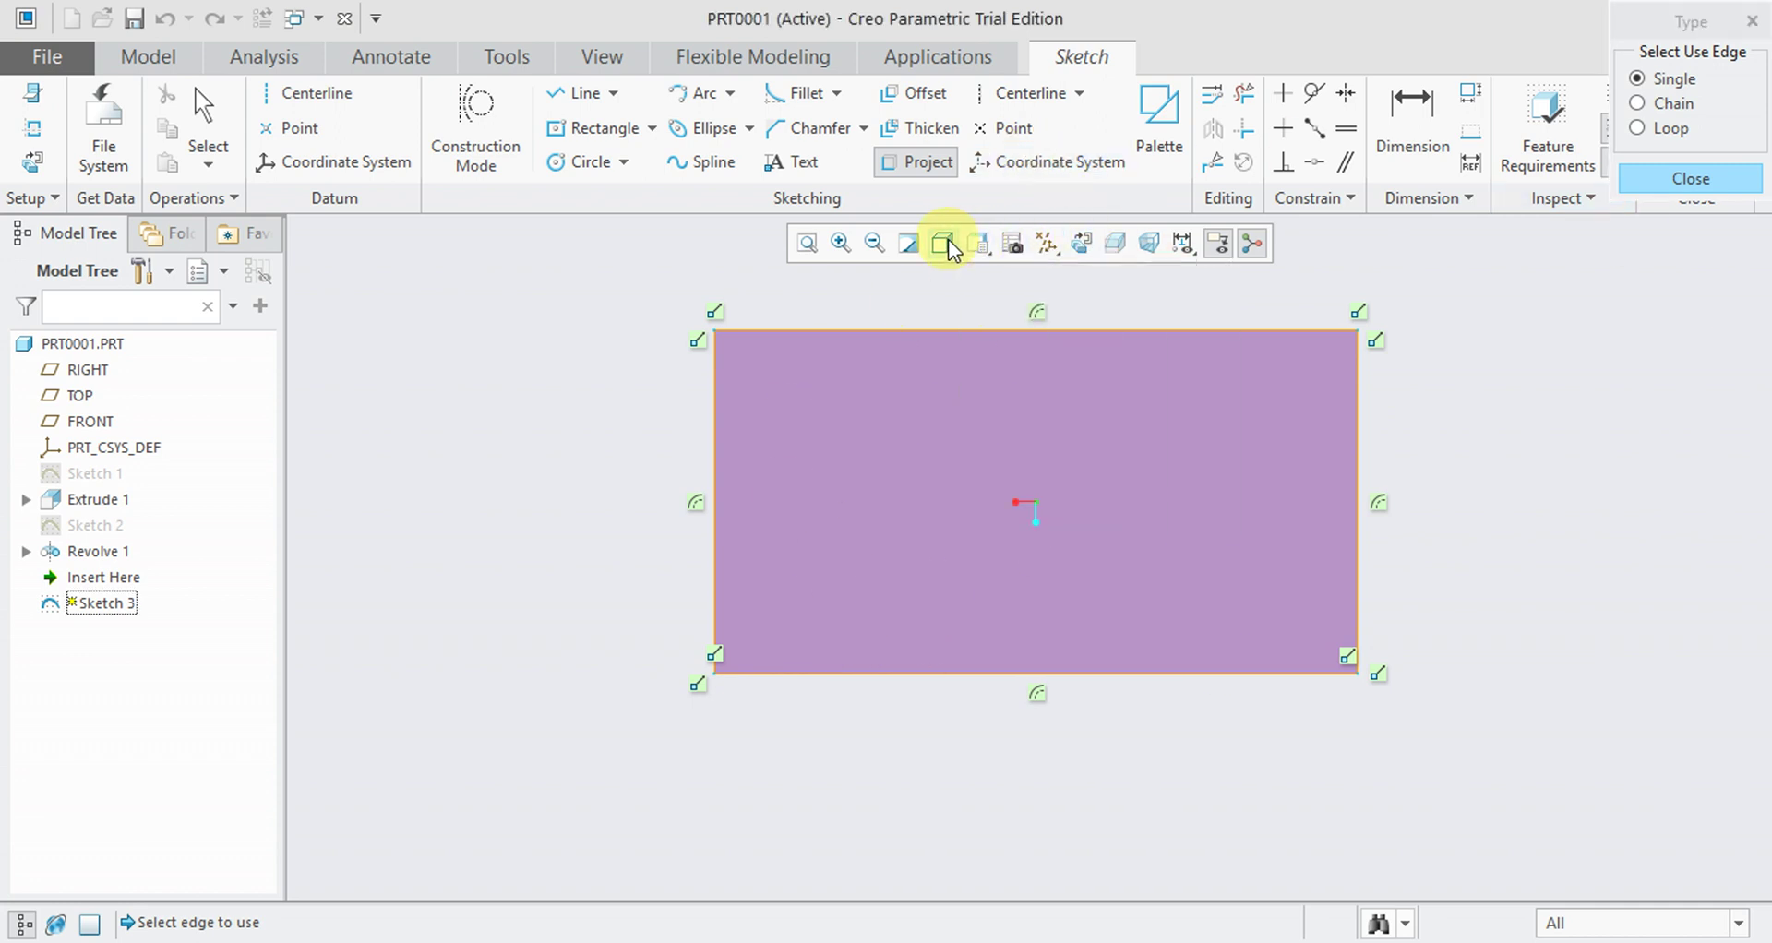
{"action": "left_click", "coordinate": [941, 243]}
{"action": "left_click", "coordinate": [1008, 423]}
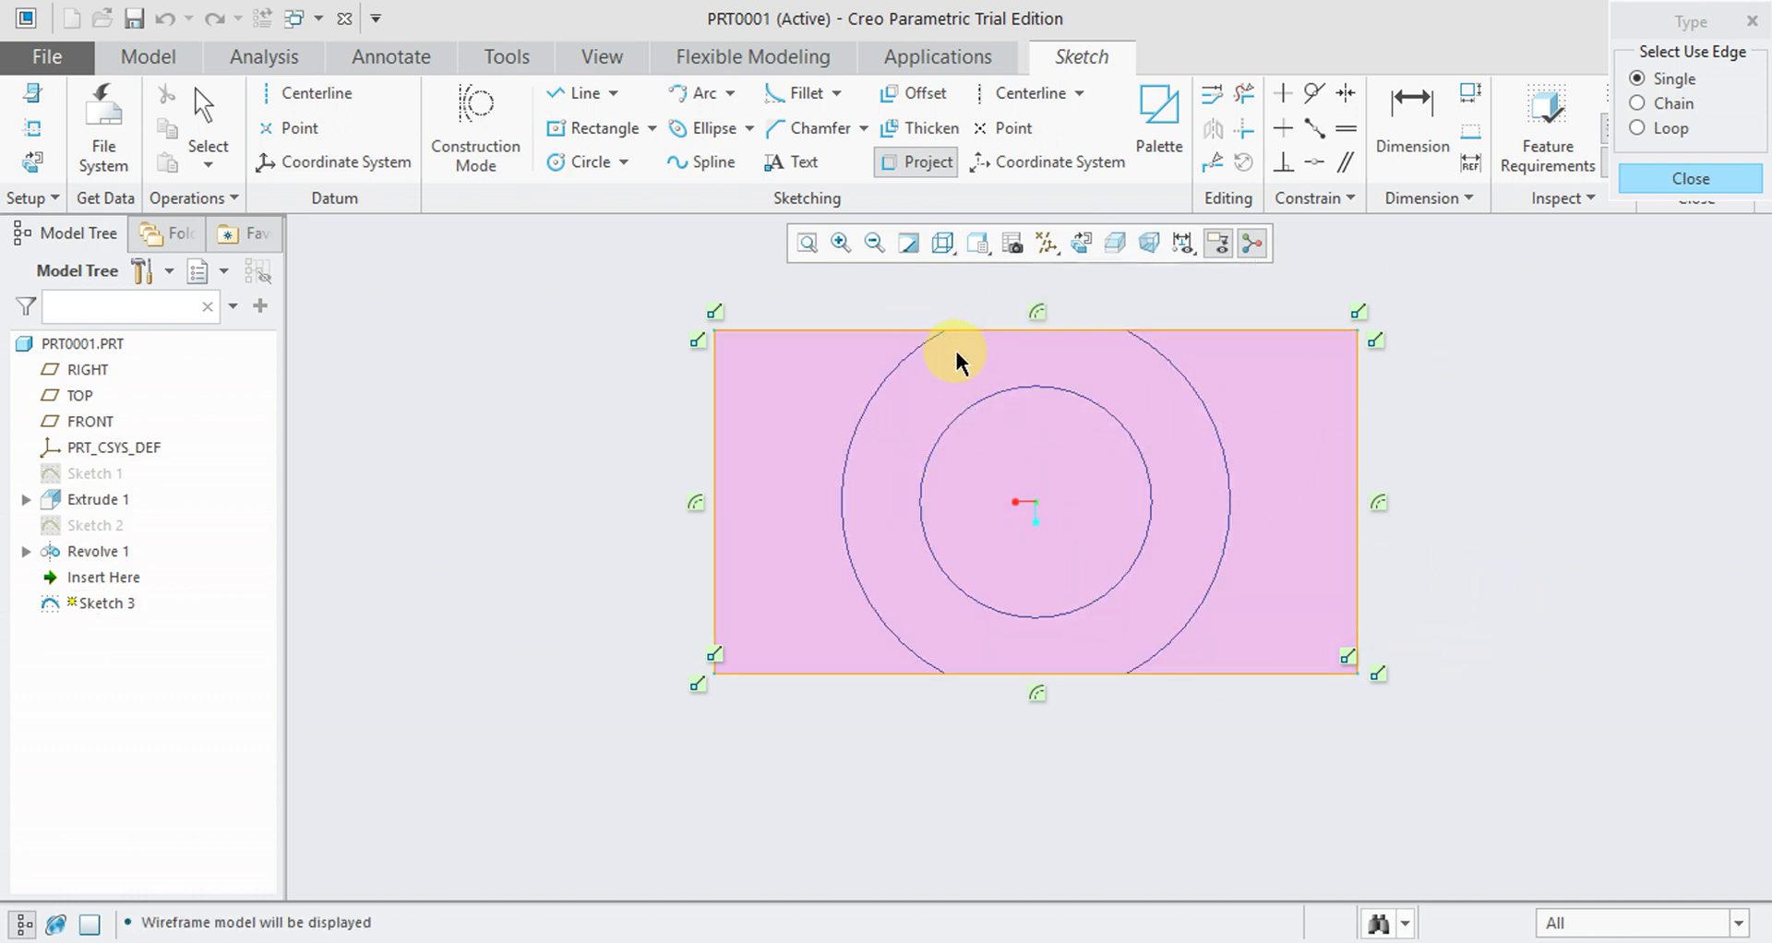
{"action": "left_click", "coordinate": [882, 392]}
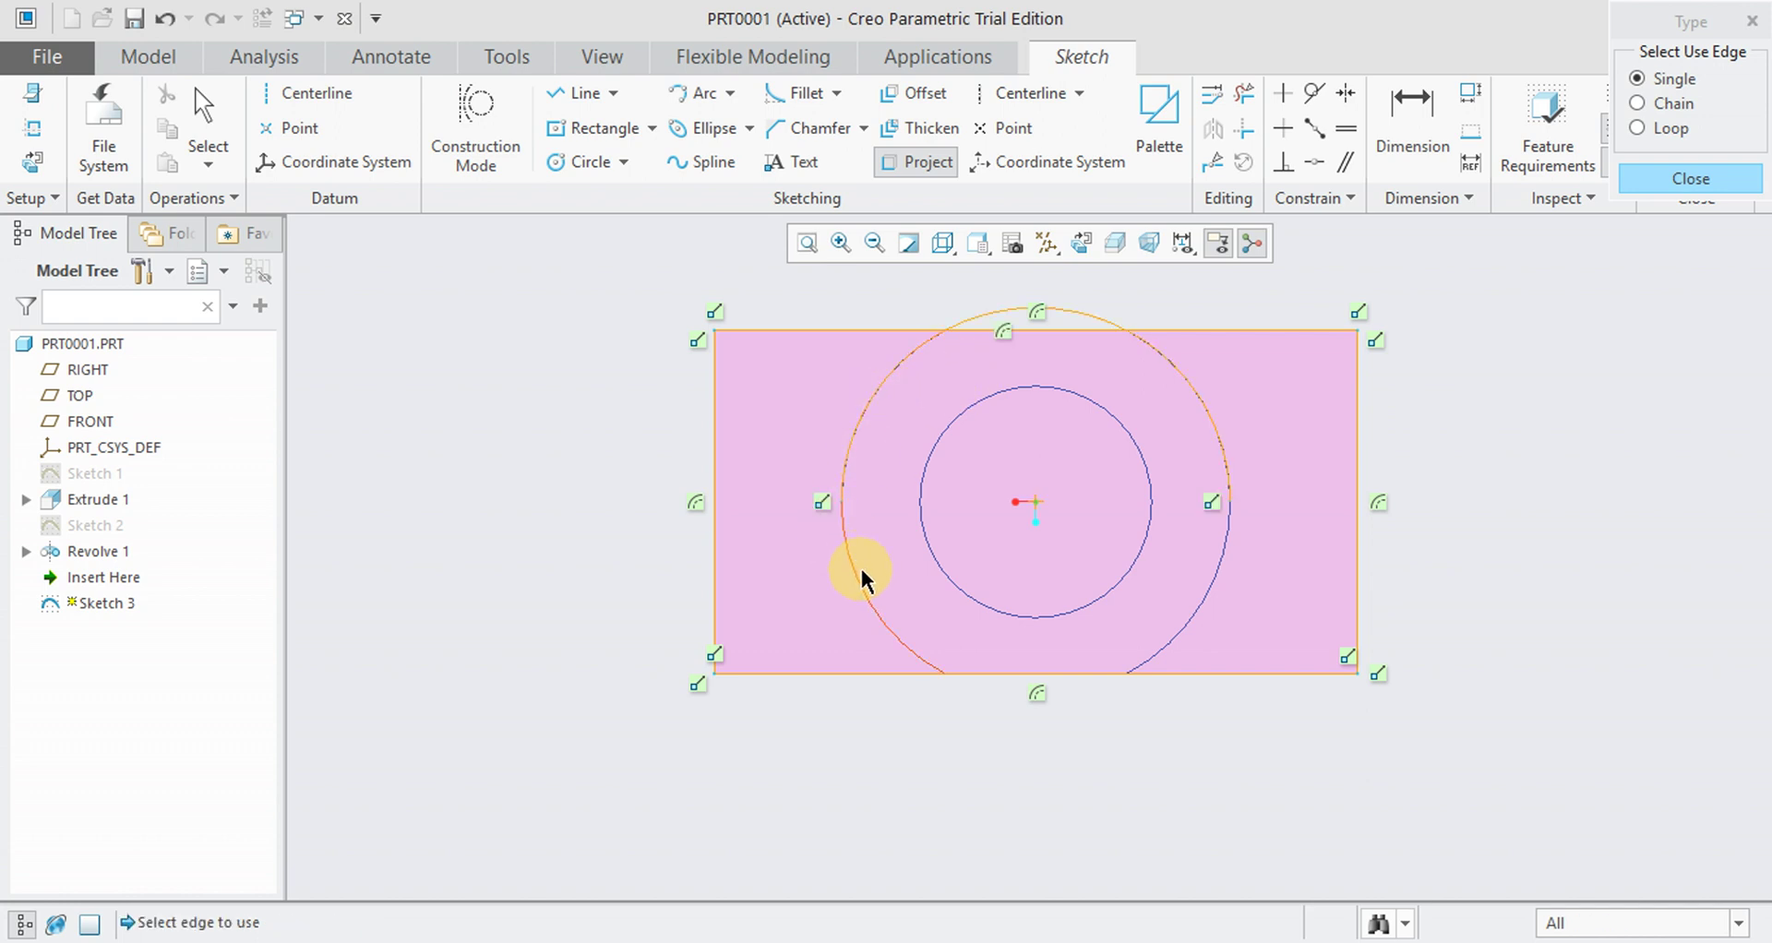
{"action": "left_click", "coordinate": [861, 577]}
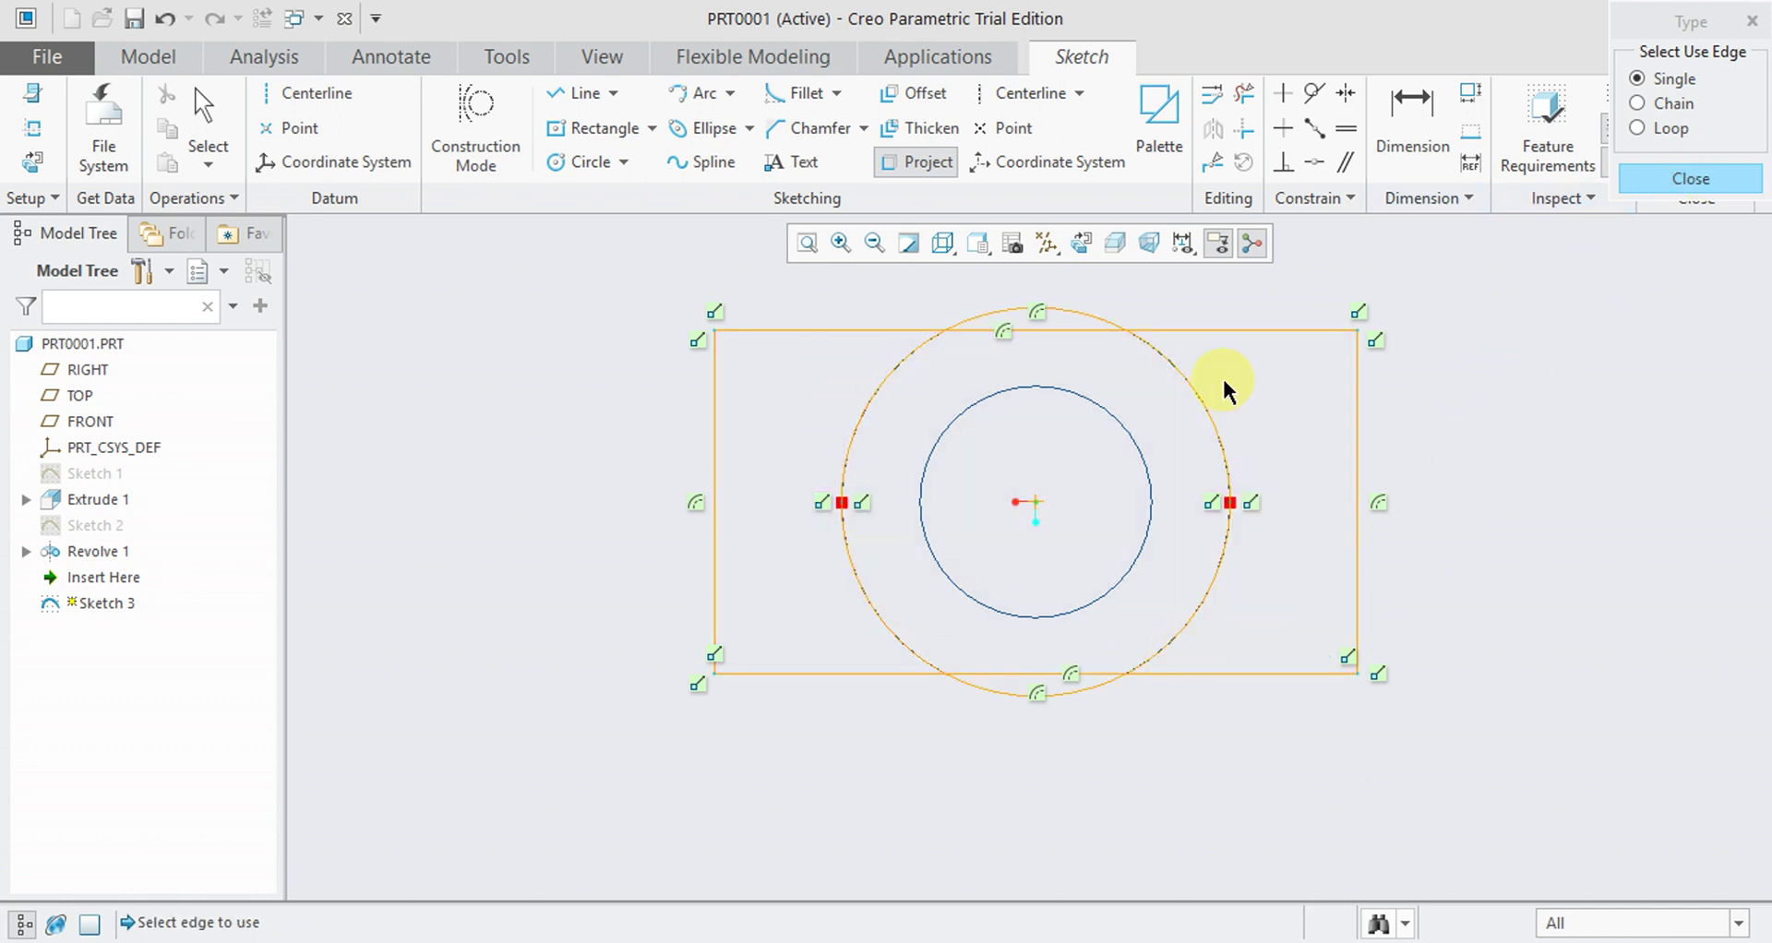
{"action": "left_click", "coordinate": [1680, 178]}
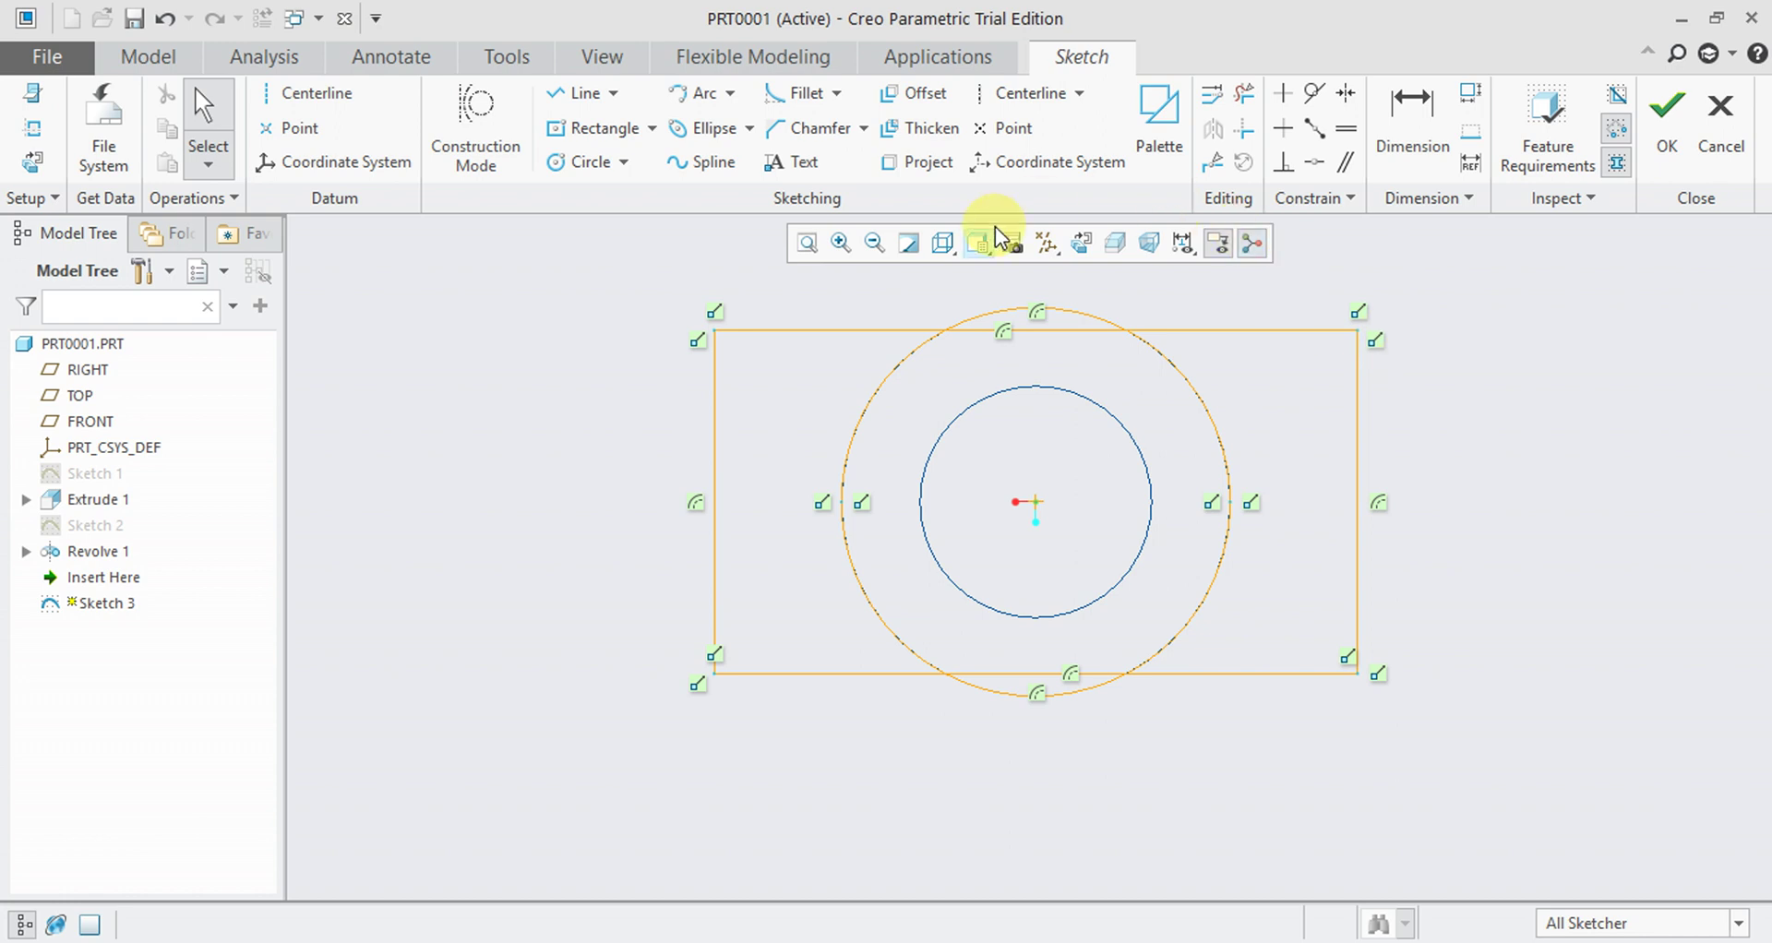
- Trim the outer circle's top and bottom arcs beyond the rectangle, then finish Sketch 3
{"action": "left_click", "coordinate": [1248, 102]}
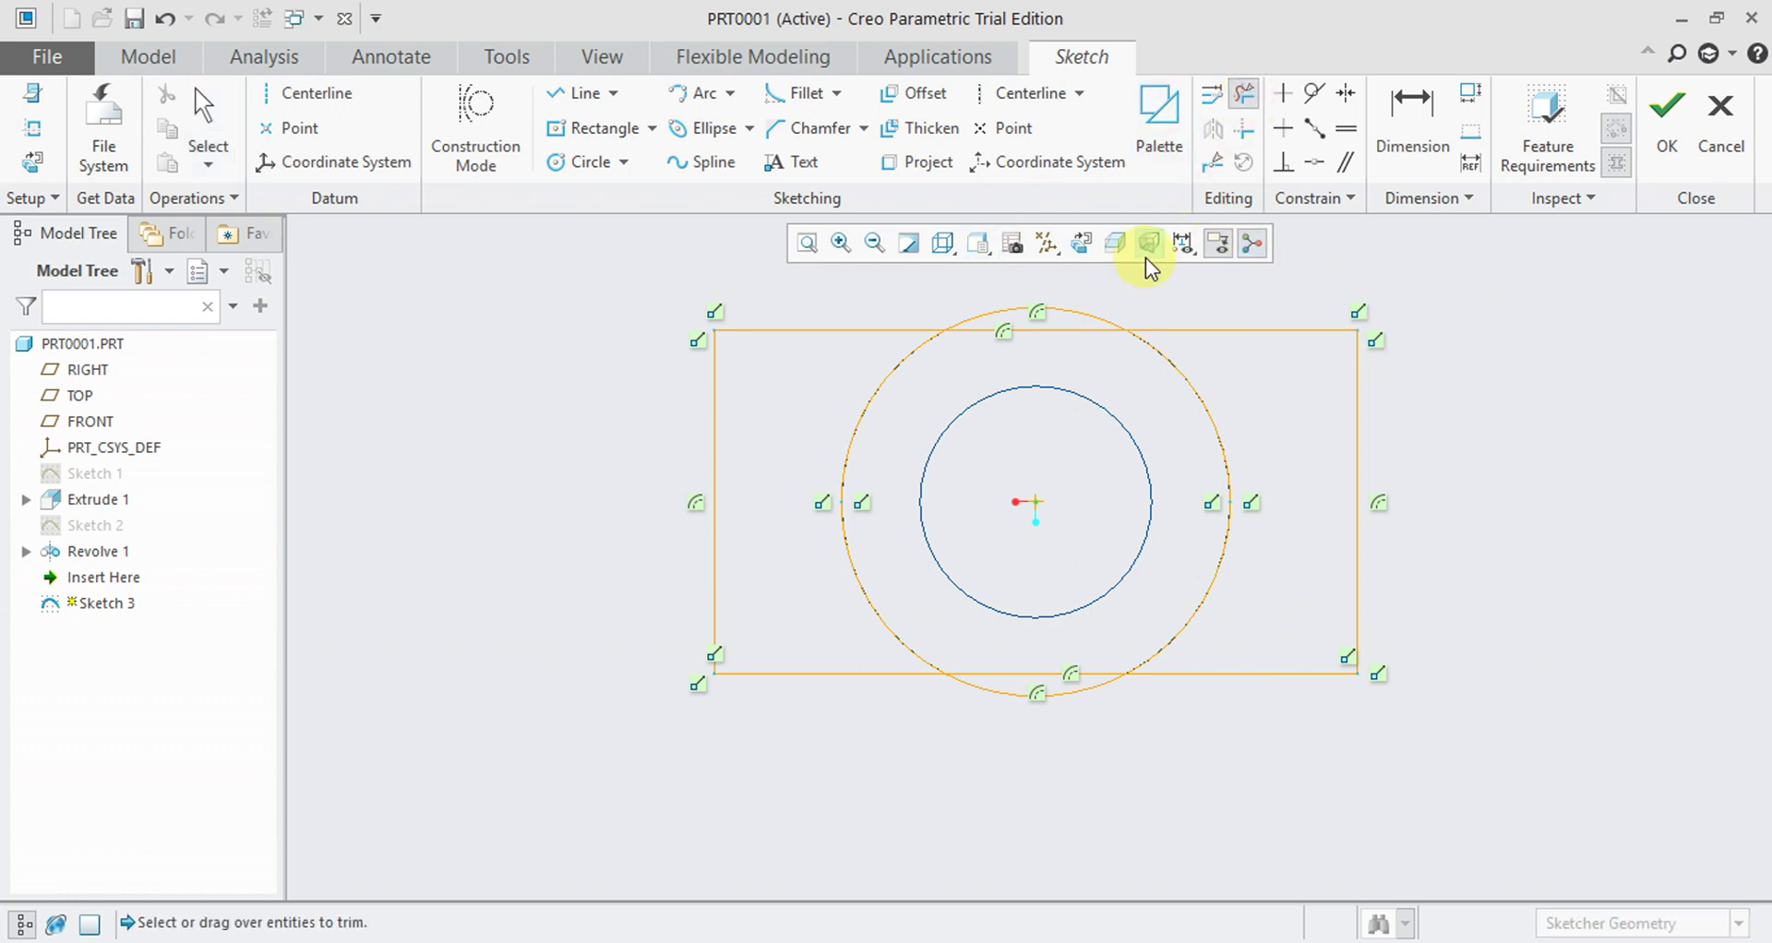
{"action": "mouse_move", "coordinate": [1085, 277]}
{"action": "left_mouse_down"}
{"action": "mouse_move", "coordinate": [1004, 314]}
{"action": "mouse_move", "coordinate": [1021, 285]}
{"action": "left_mouse_up"}
{"action": "left_click_drag", "start_coordinate": [1106, 738], "coordinate": [1002, 720]}
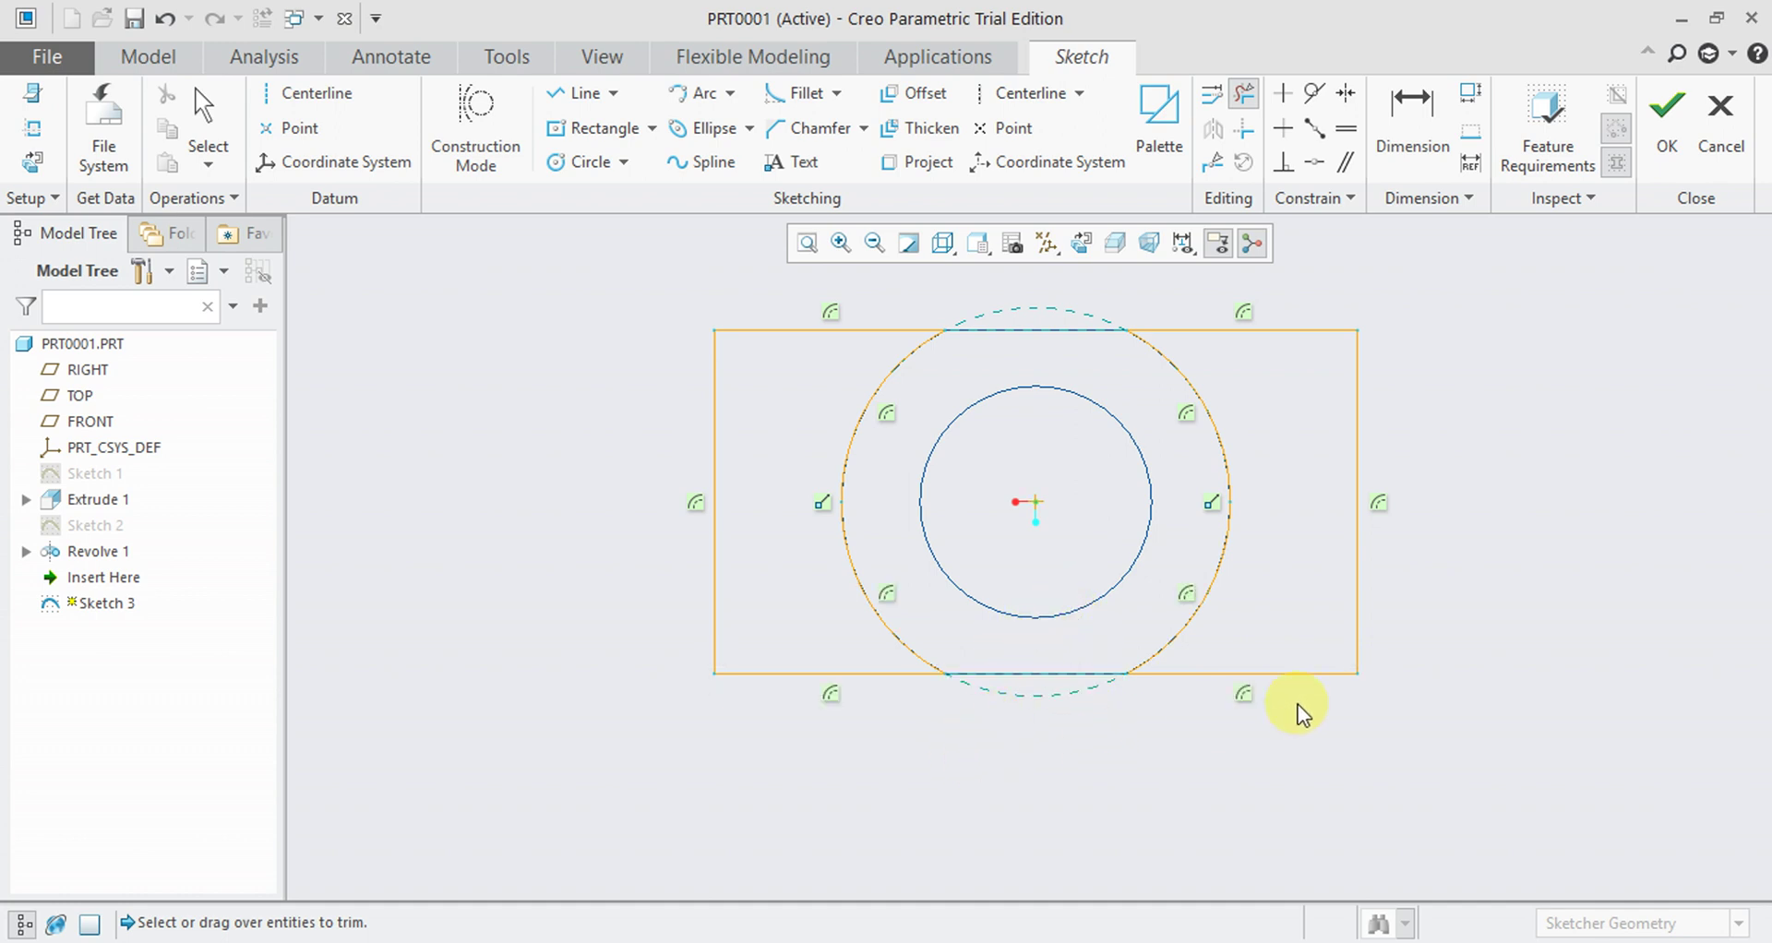
{"action": "left_click", "coordinate": [1668, 148]}
{"action": "mouse_move", "coordinate": [1040, 565]}
{"action": "middle_mouse_down"}
{"action": "mouse_move", "coordinate": [981, 492]}
{"action": "mouse_move", "coordinate": [1025, 442]}
{"action": "middle_mouse_up"}
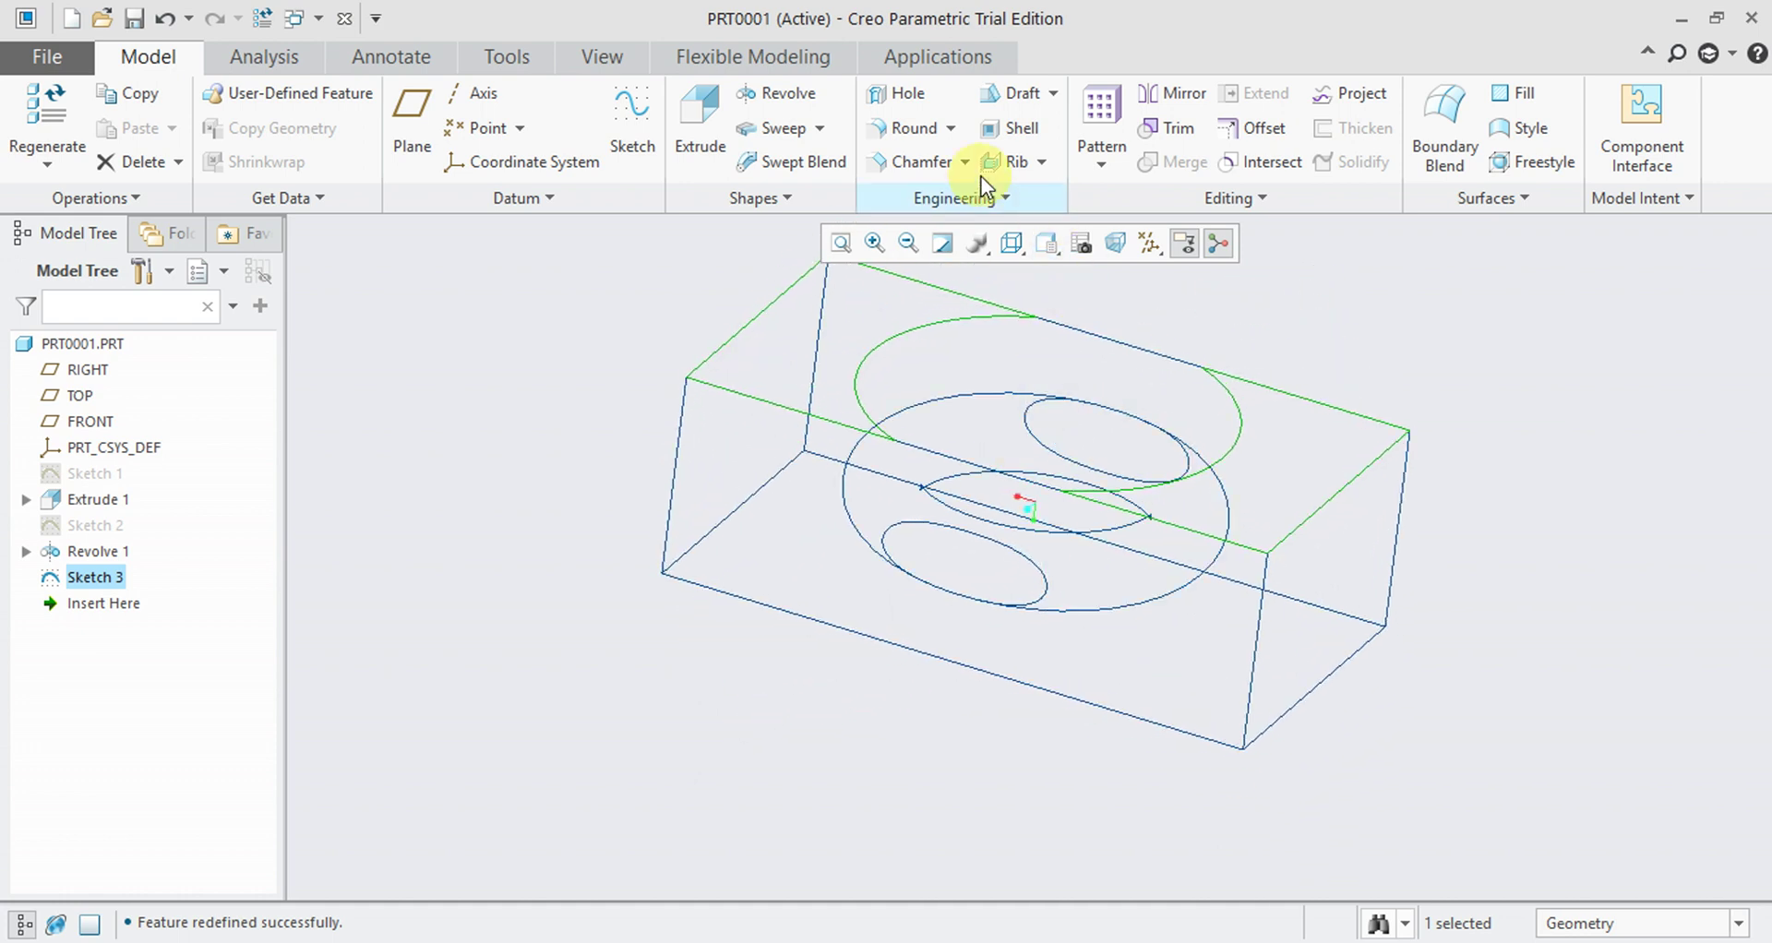
- Extrude Sketch 3 as a cut into the block's top, creating Extrude 2
{"action": "left_click", "coordinate": [703, 122]}
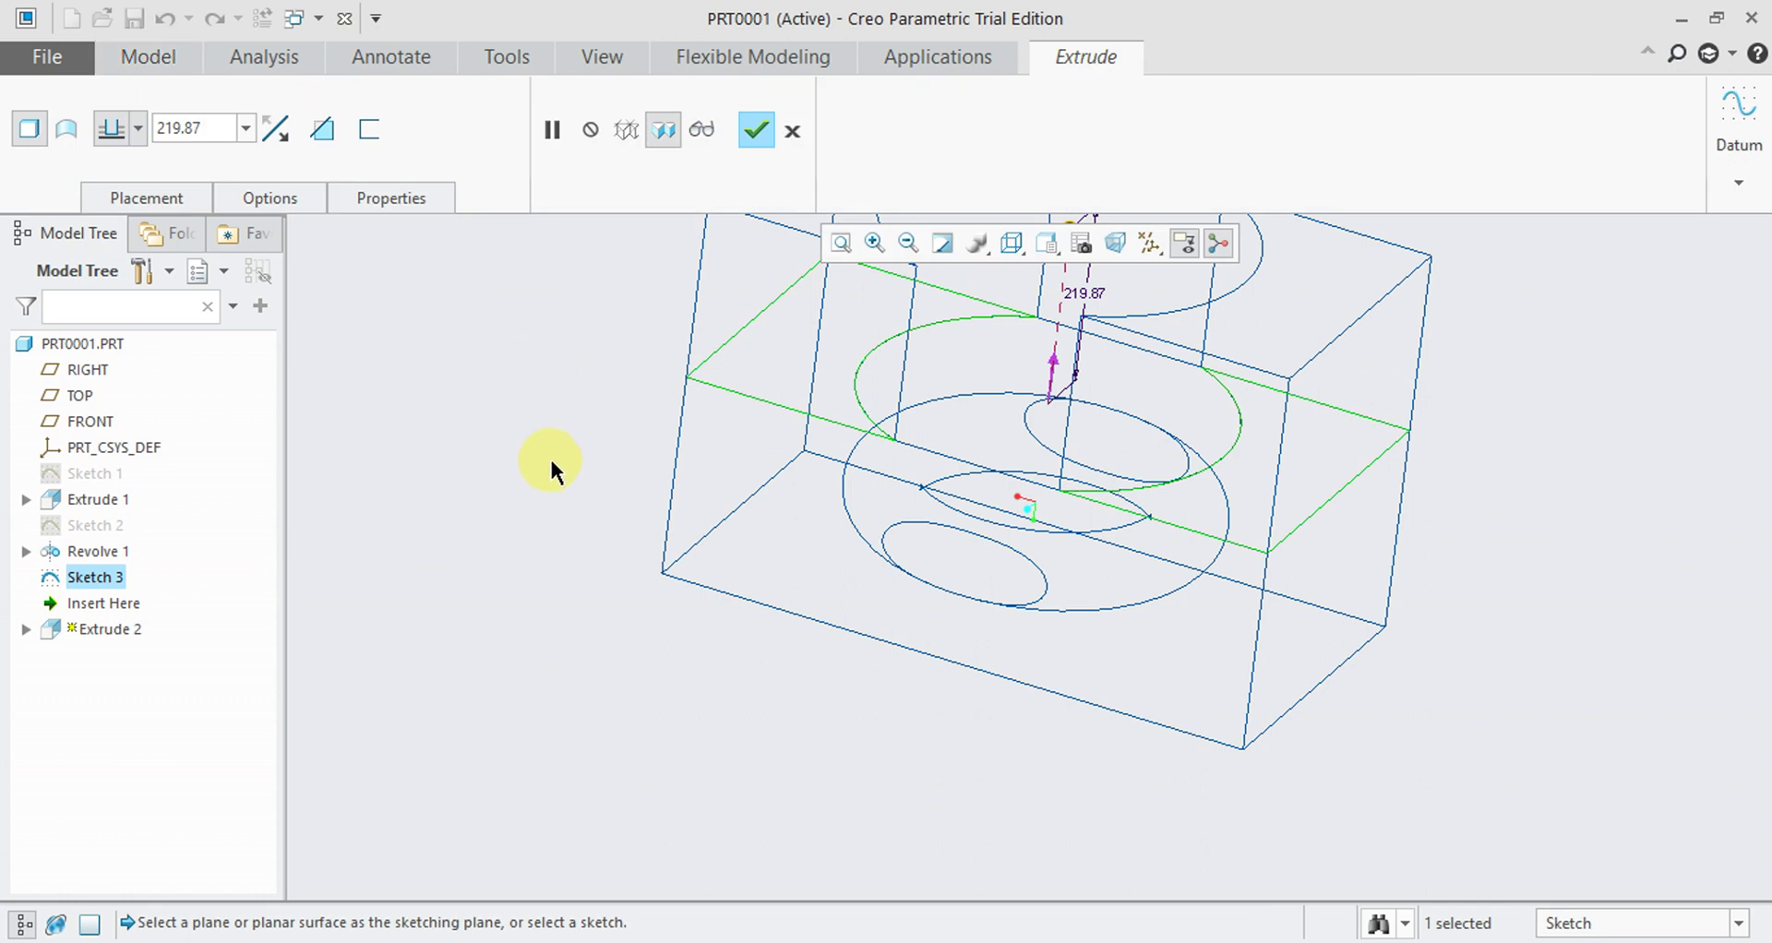
{"action": "middle_click_drag", "start_coordinate": [554, 459], "coordinate": [623, 454]}
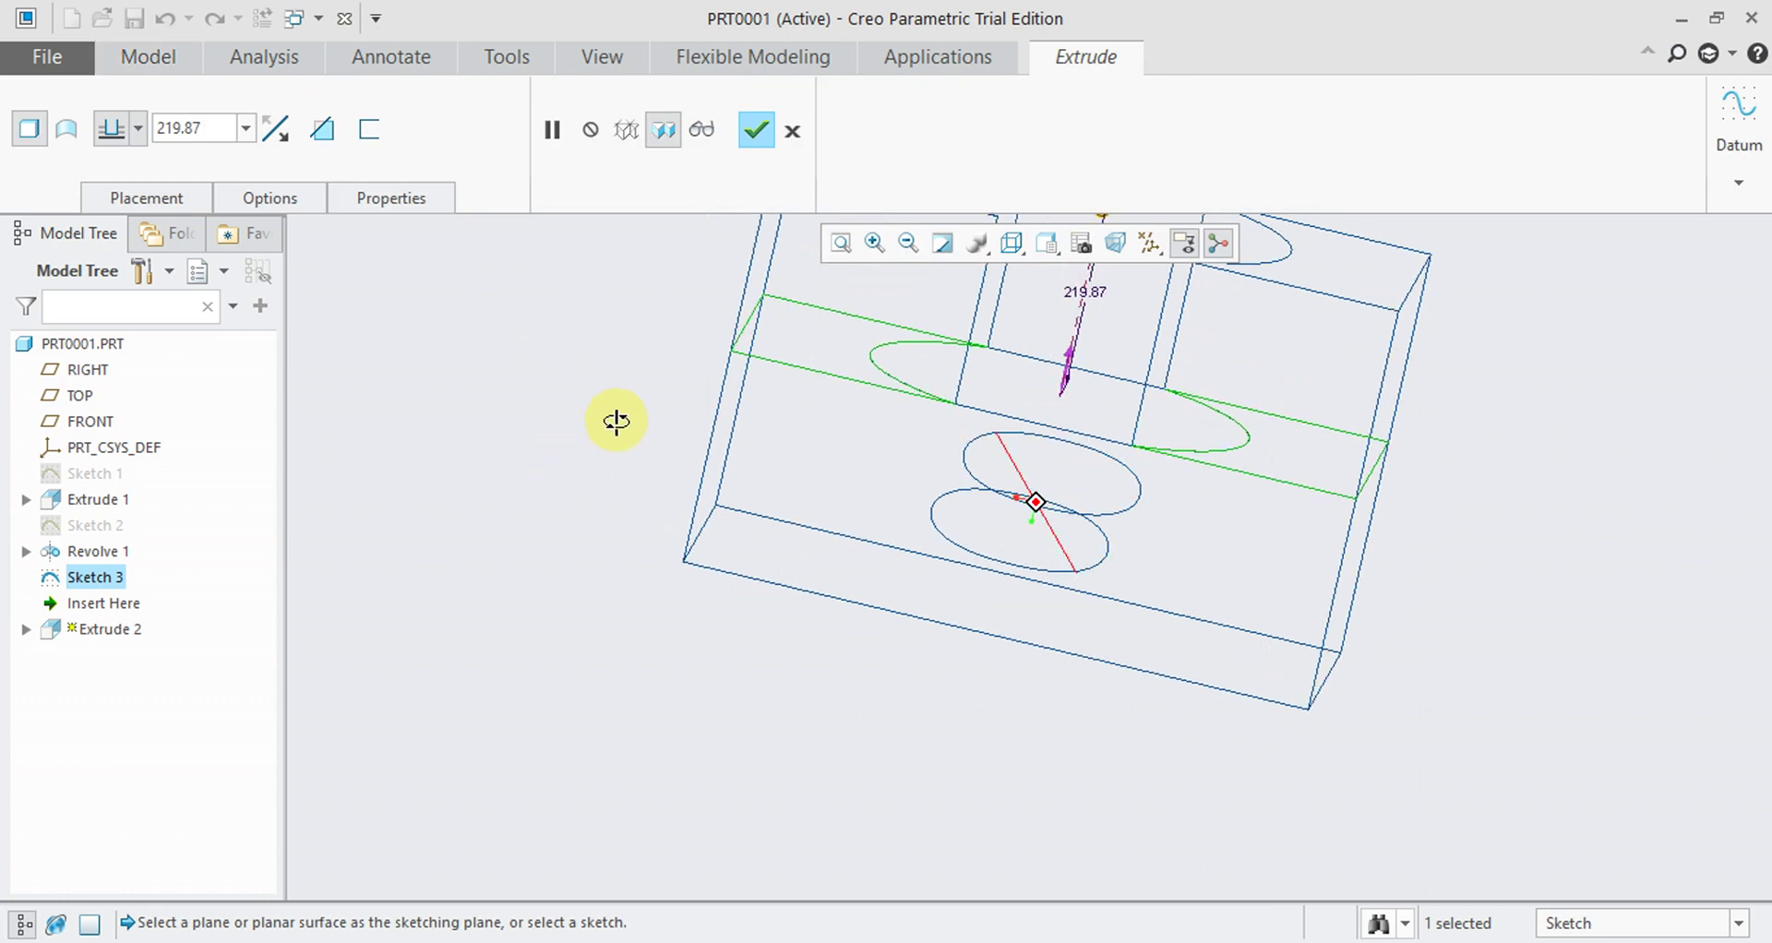
{"action": "left_click", "coordinate": [759, 122]}
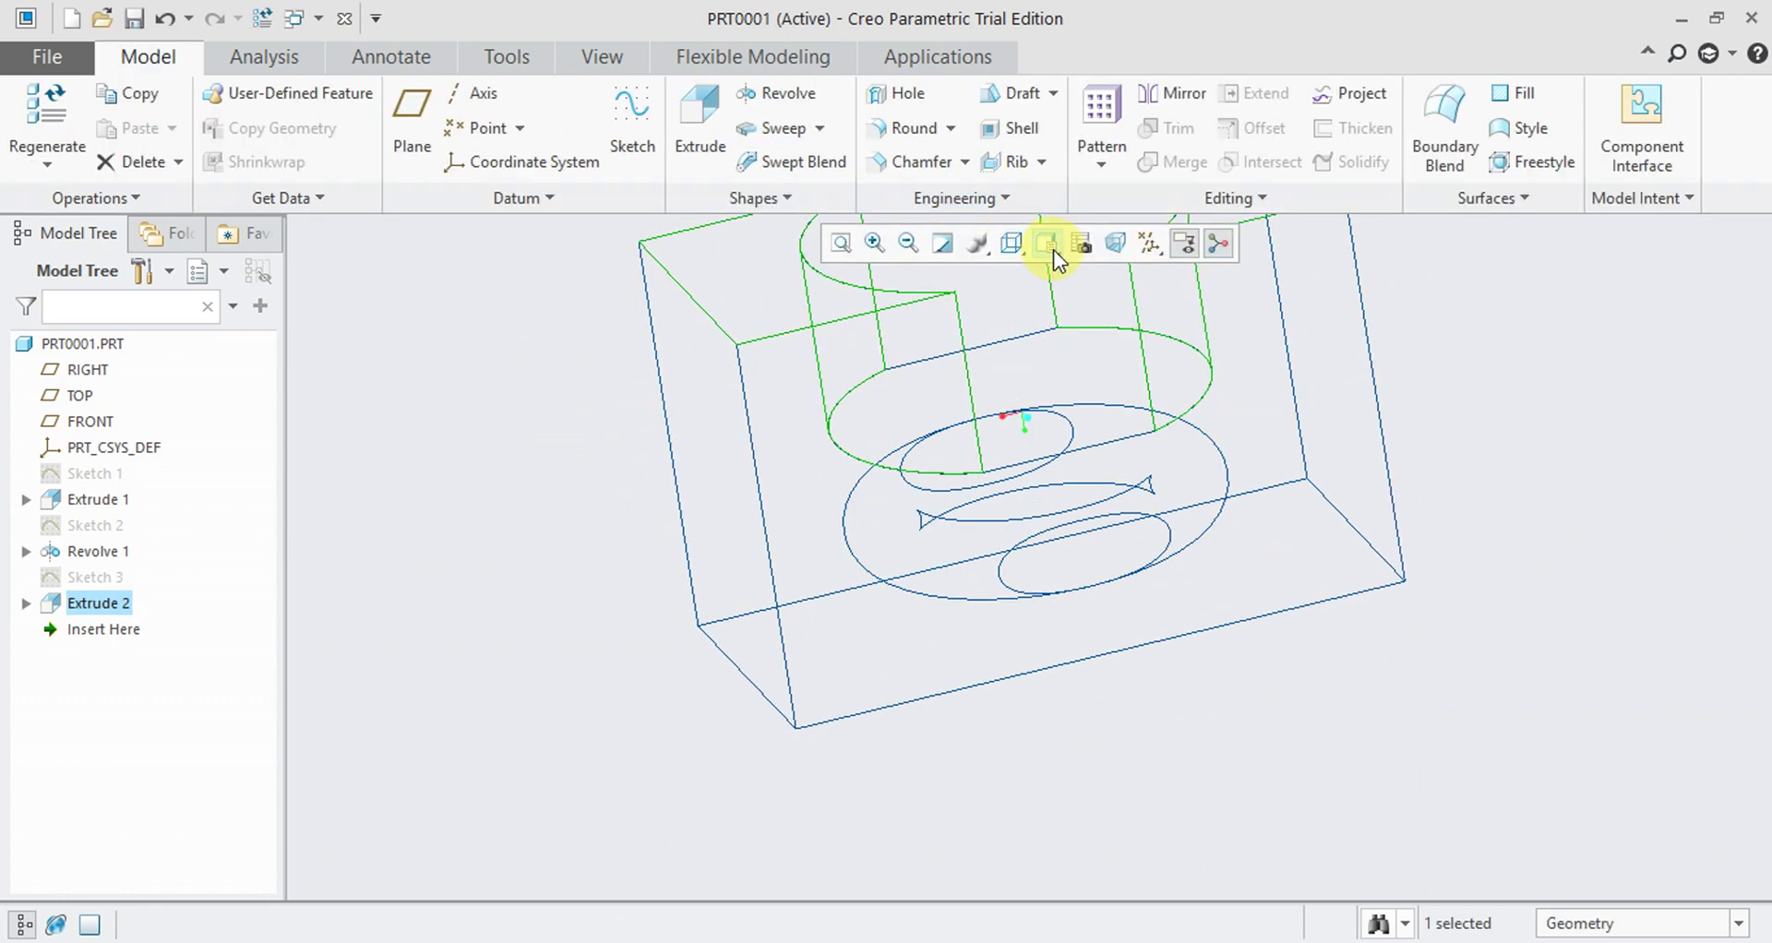
- Display the part as Shading With Edges and orbit to view the pocket
{"action": "left_click", "coordinate": [1021, 253]}
{"action": "left_click", "coordinate": [1062, 303]}
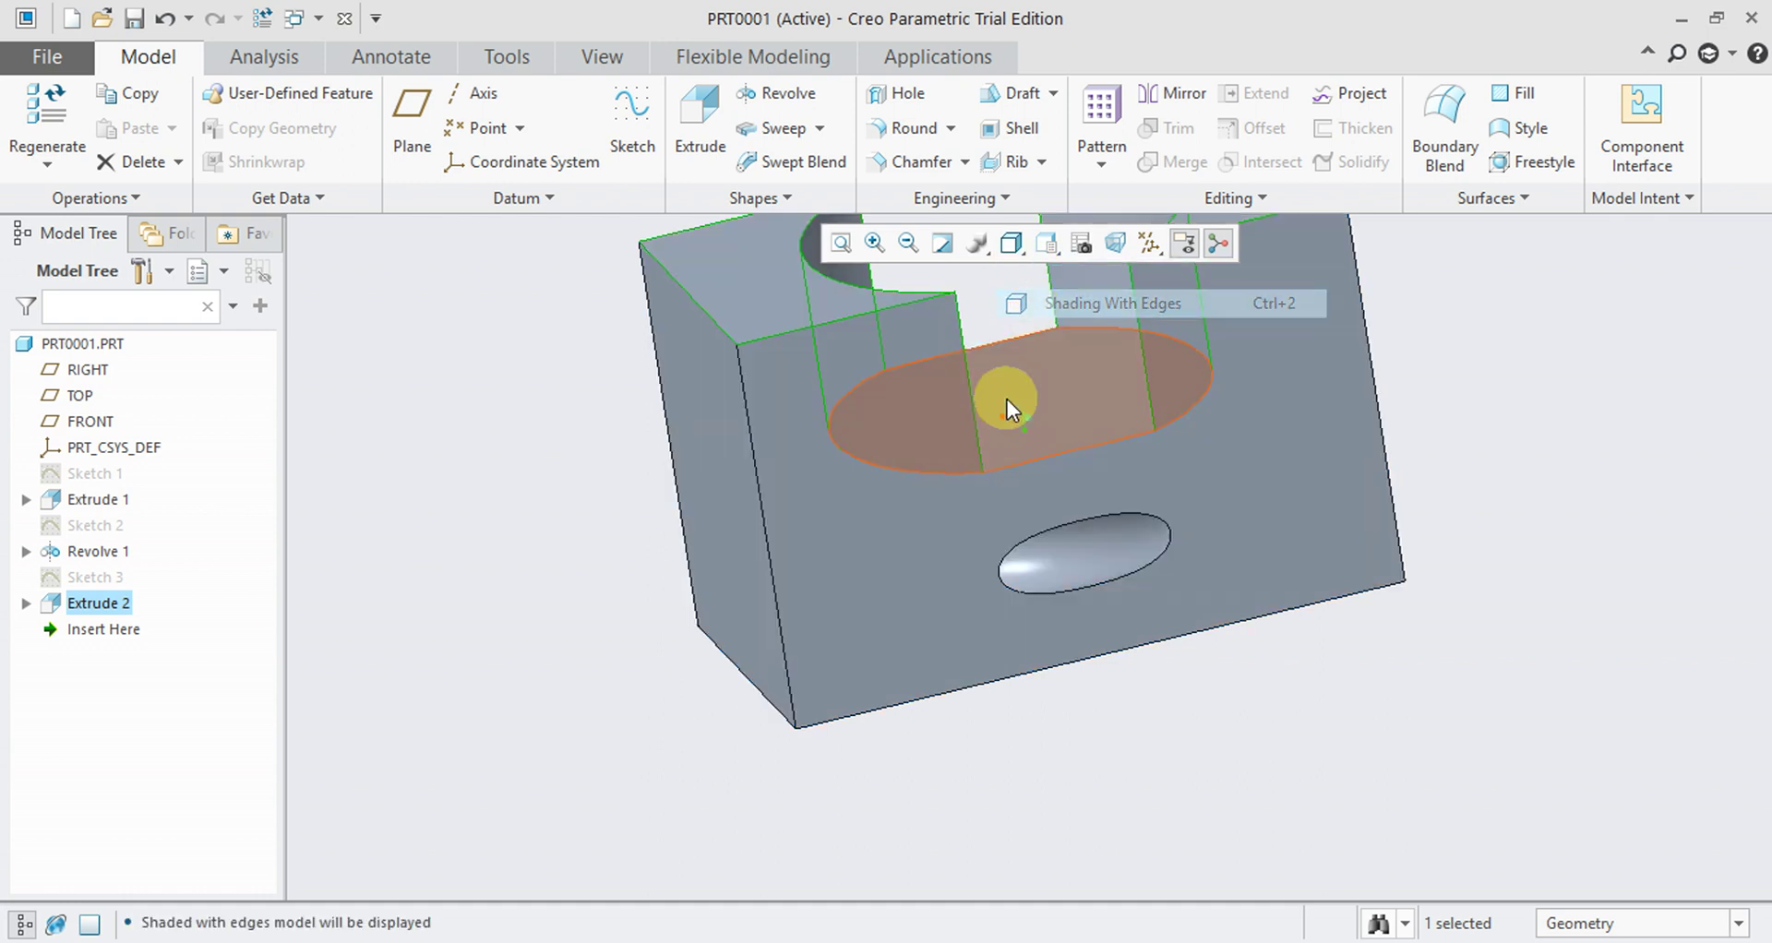
{"action": "mouse_move", "coordinate": [954, 500]}
{"action": "middle_mouse_down"}
{"action": "mouse_move", "coordinate": [859, 463]}
{"action": "mouse_move", "coordinate": [922, 542]}
{"action": "mouse_move", "coordinate": [1025, 444]}
{"action": "mouse_move", "coordinate": [893, 480]}
{"action": "middle_mouse_up"}
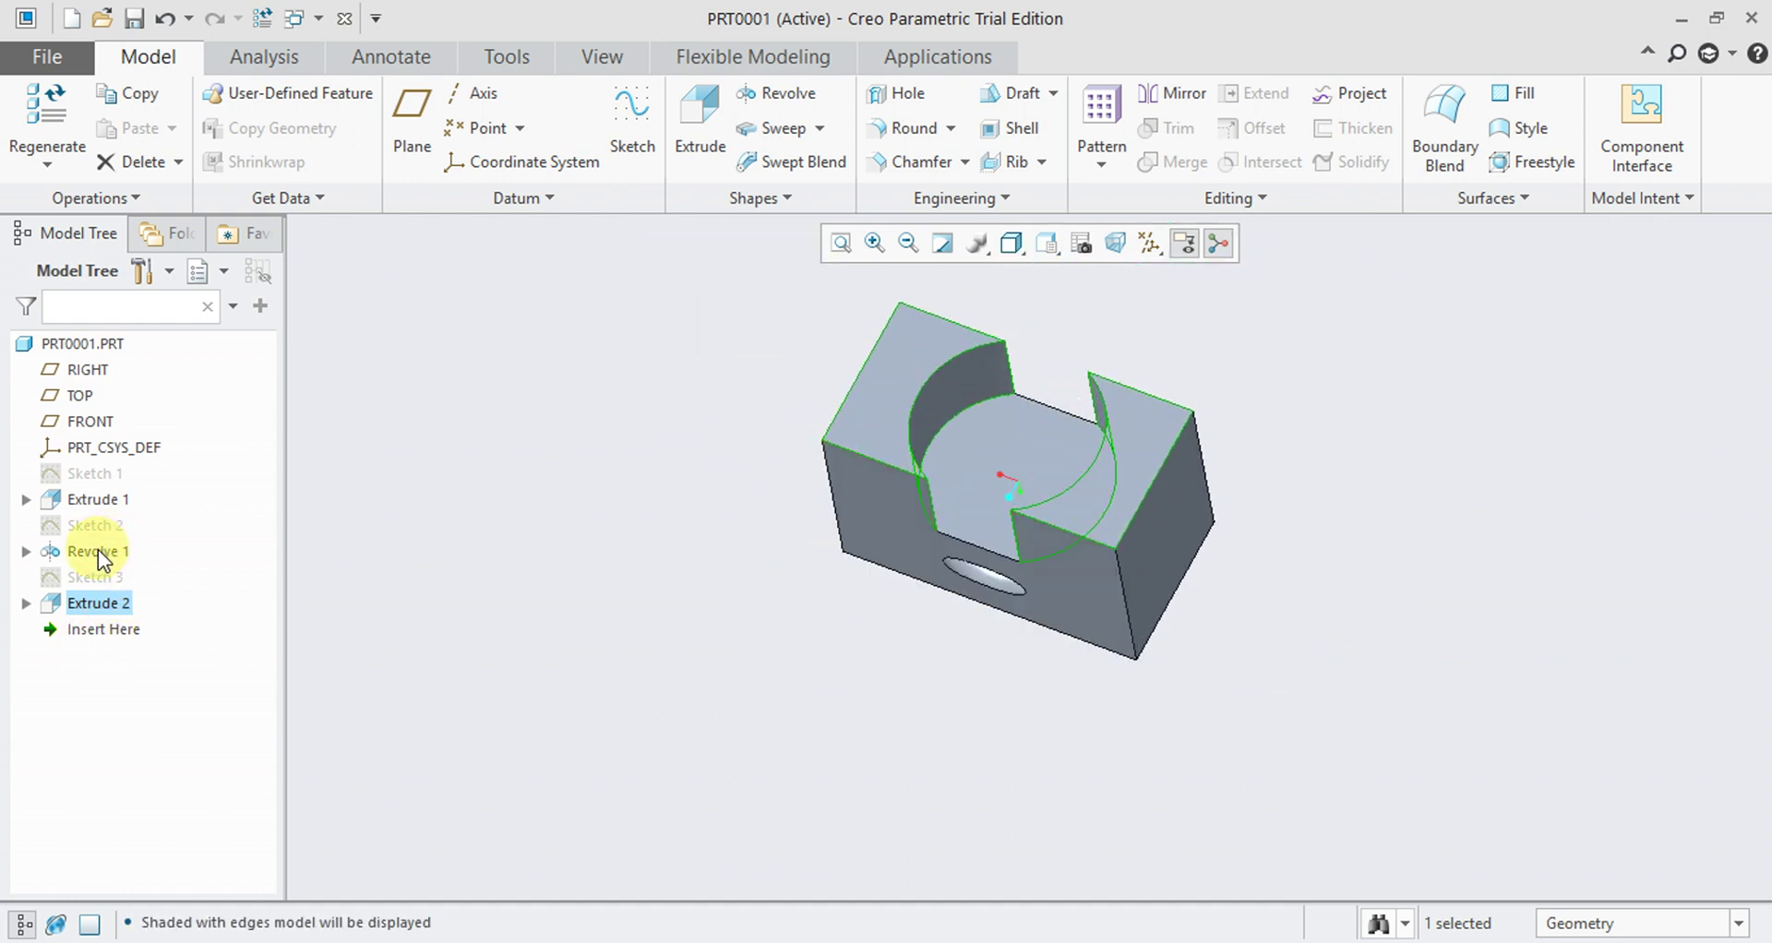
{"action": "right_click", "coordinate": [77, 578]}
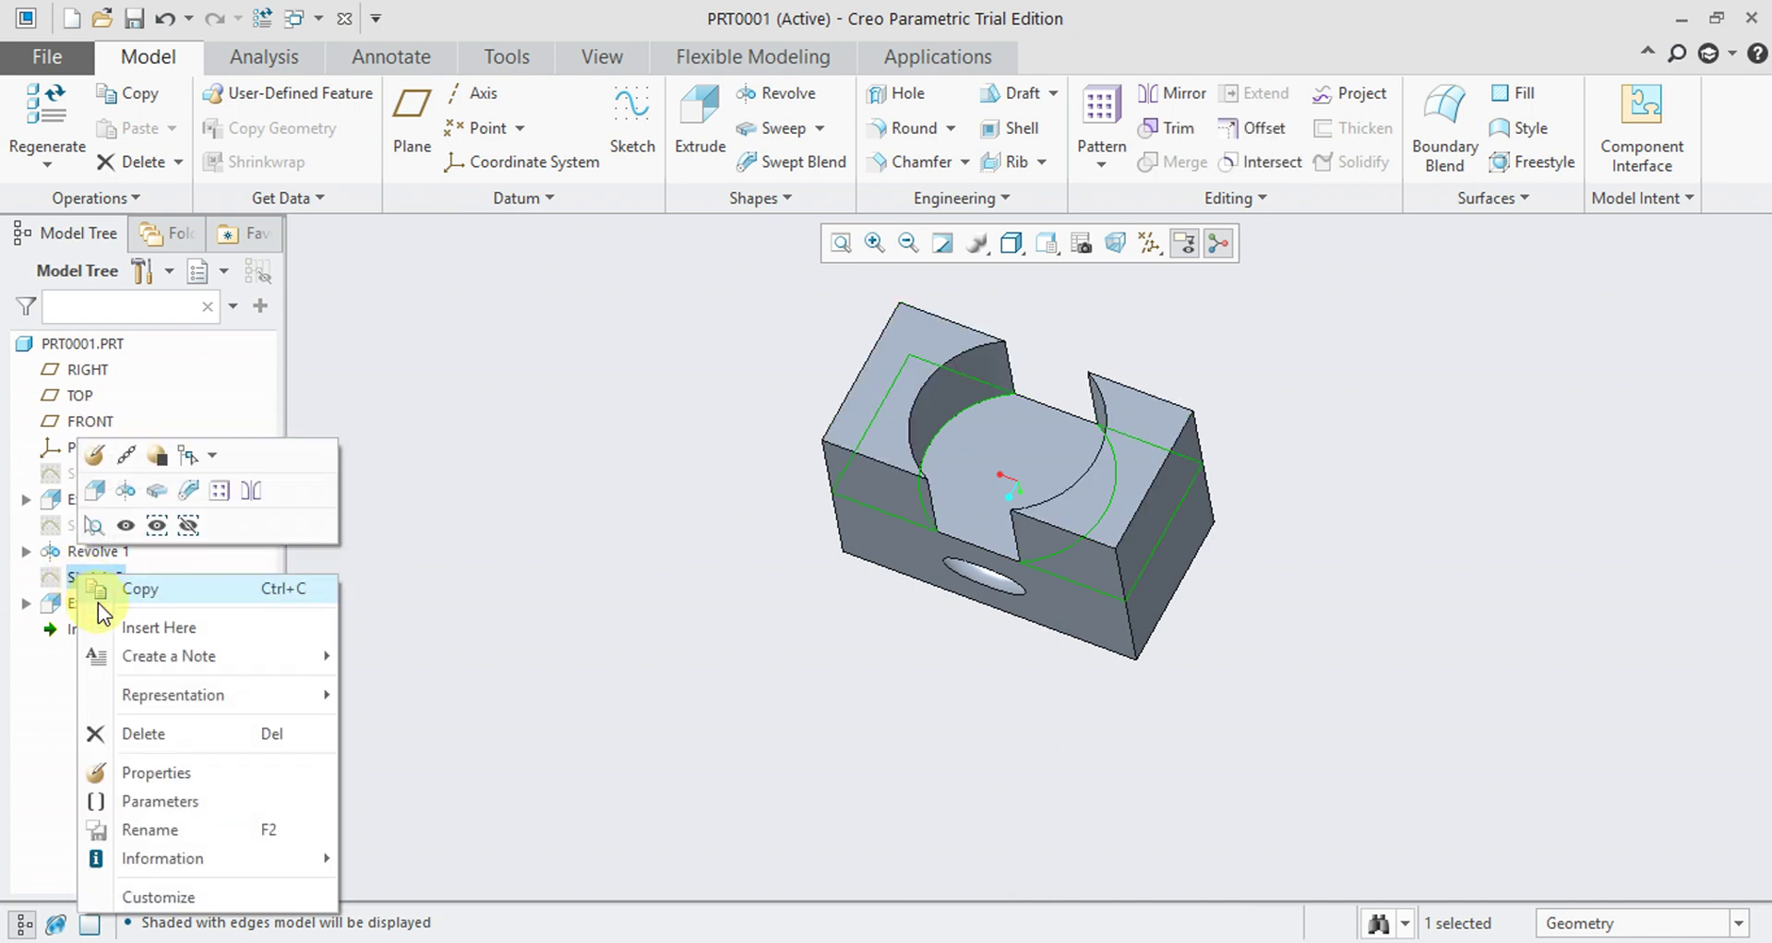
{"action": "left_click", "coordinate": [96, 467]}
{"action": "mouse_move", "coordinate": [679, 581]}
{"action": "middle_mouse_down"}
{"action": "mouse_move", "coordinate": [729, 460]}
{"action": "mouse_move", "coordinate": [740, 512]}
{"action": "mouse_move", "coordinate": [720, 551]}
{"action": "middle_mouse_up"}
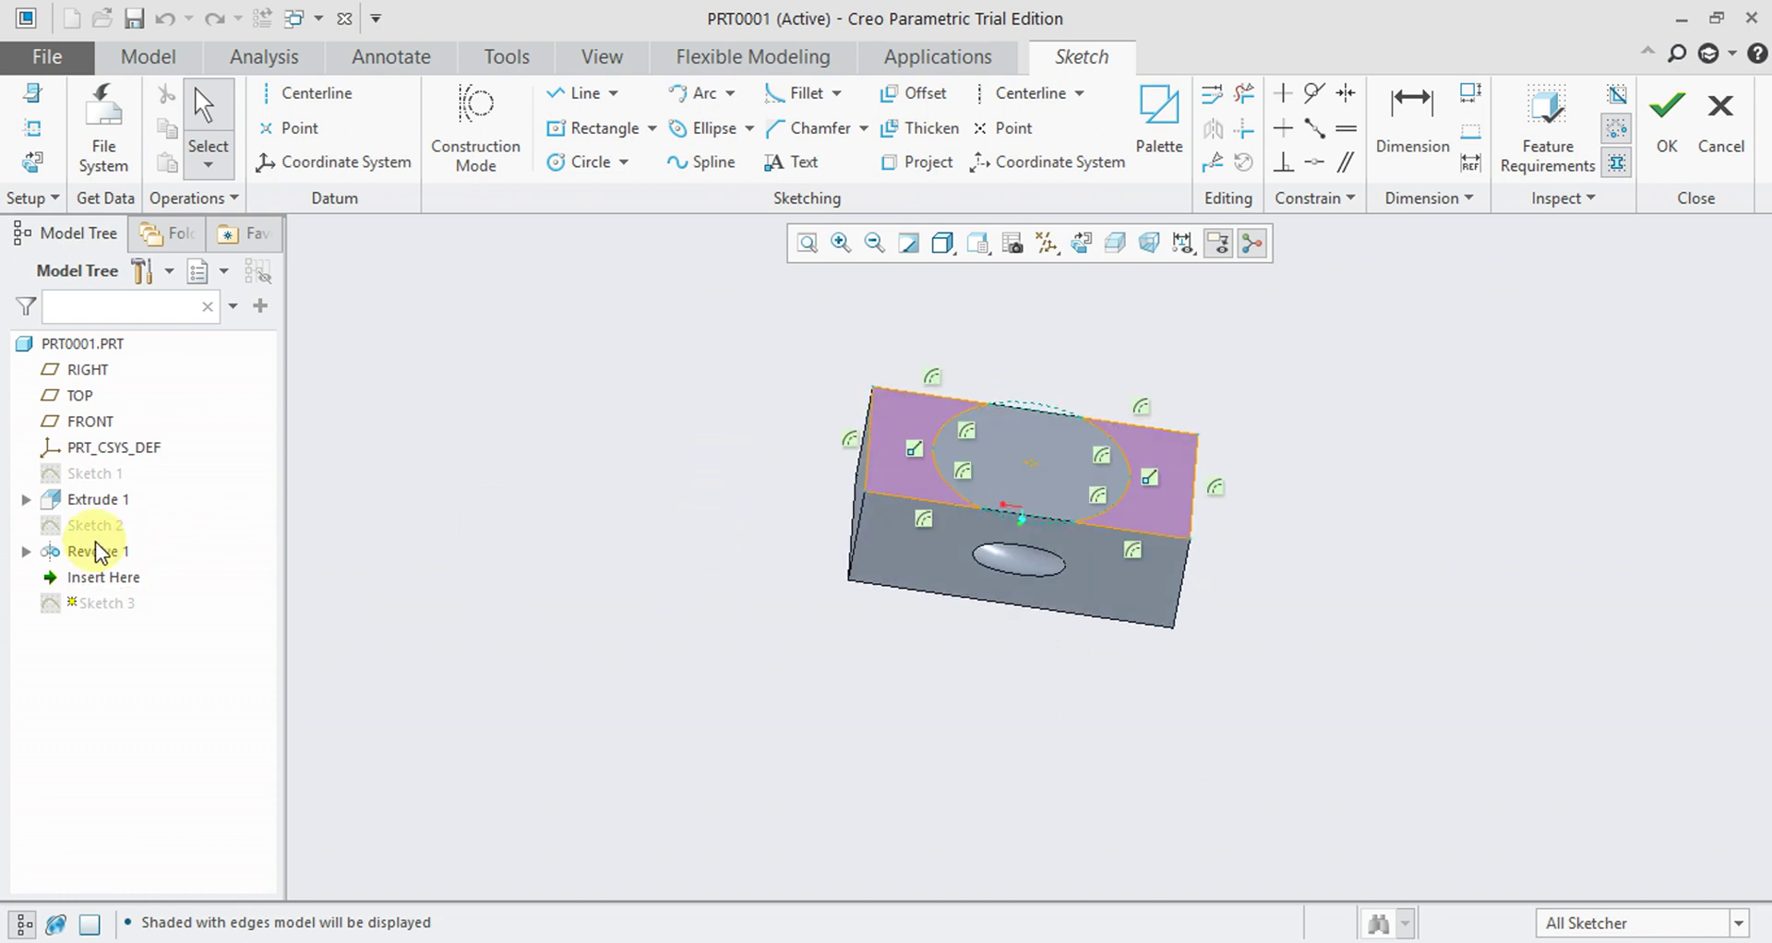
{"action": "left_click", "coordinate": [1667, 148]}
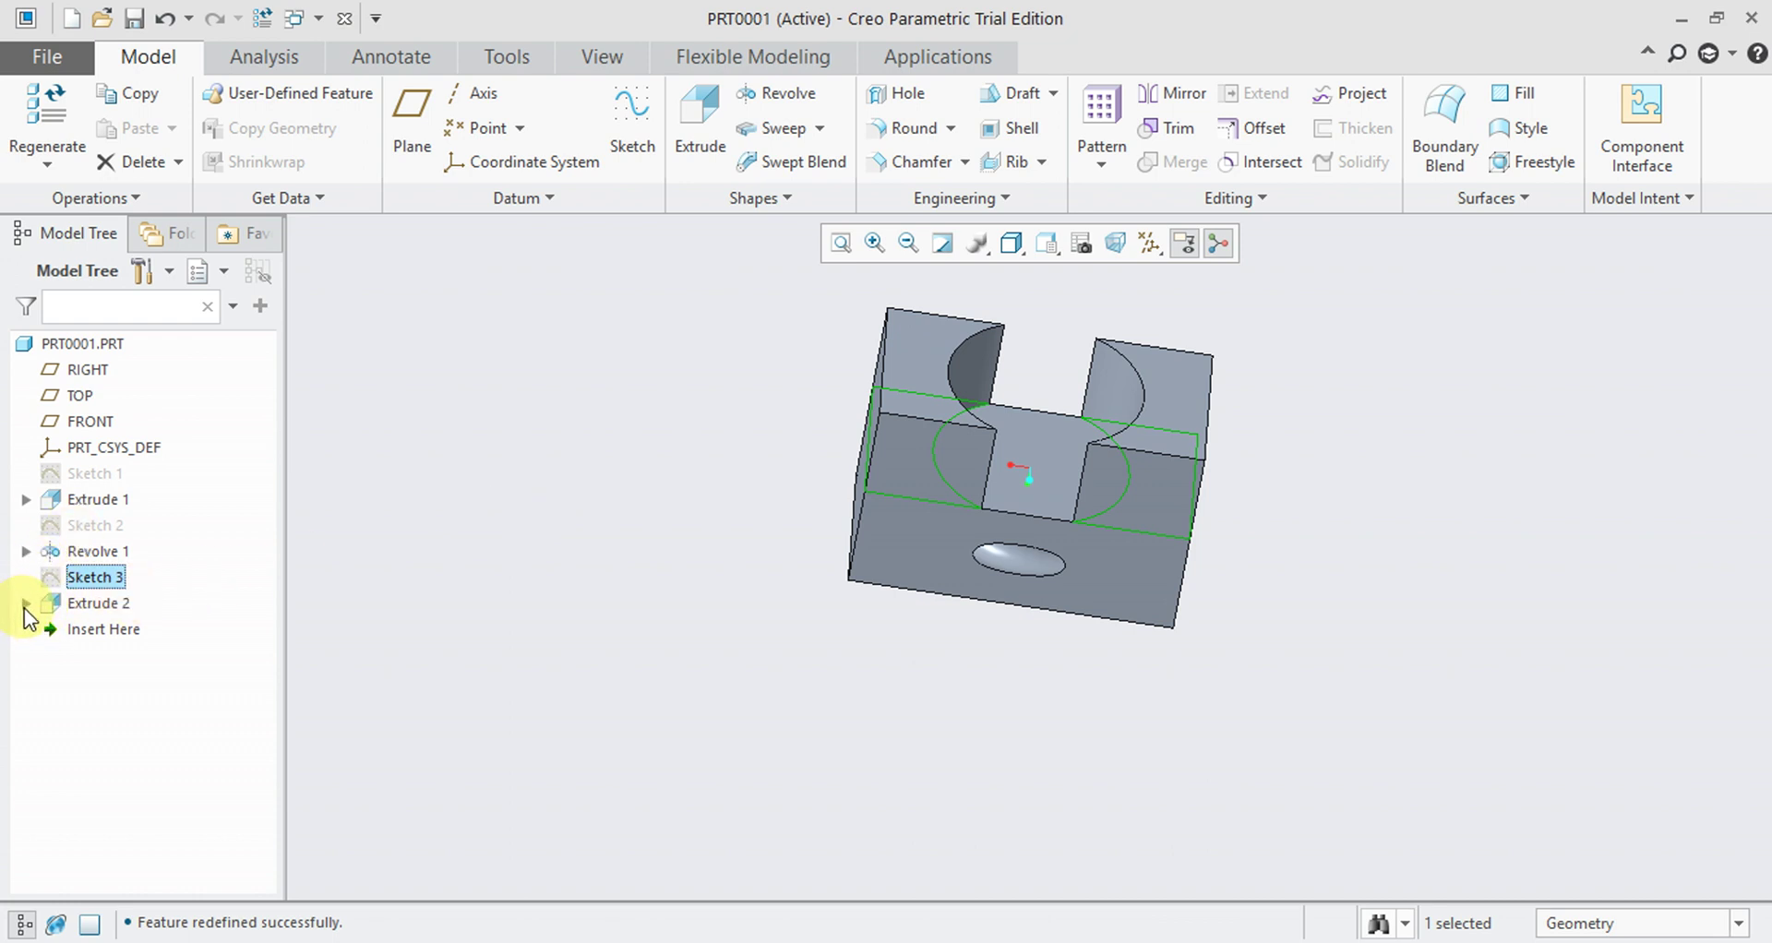
- Select Sketch 2 and show its dimensions on the model
{"action": "left_click", "coordinate": [91, 524]}
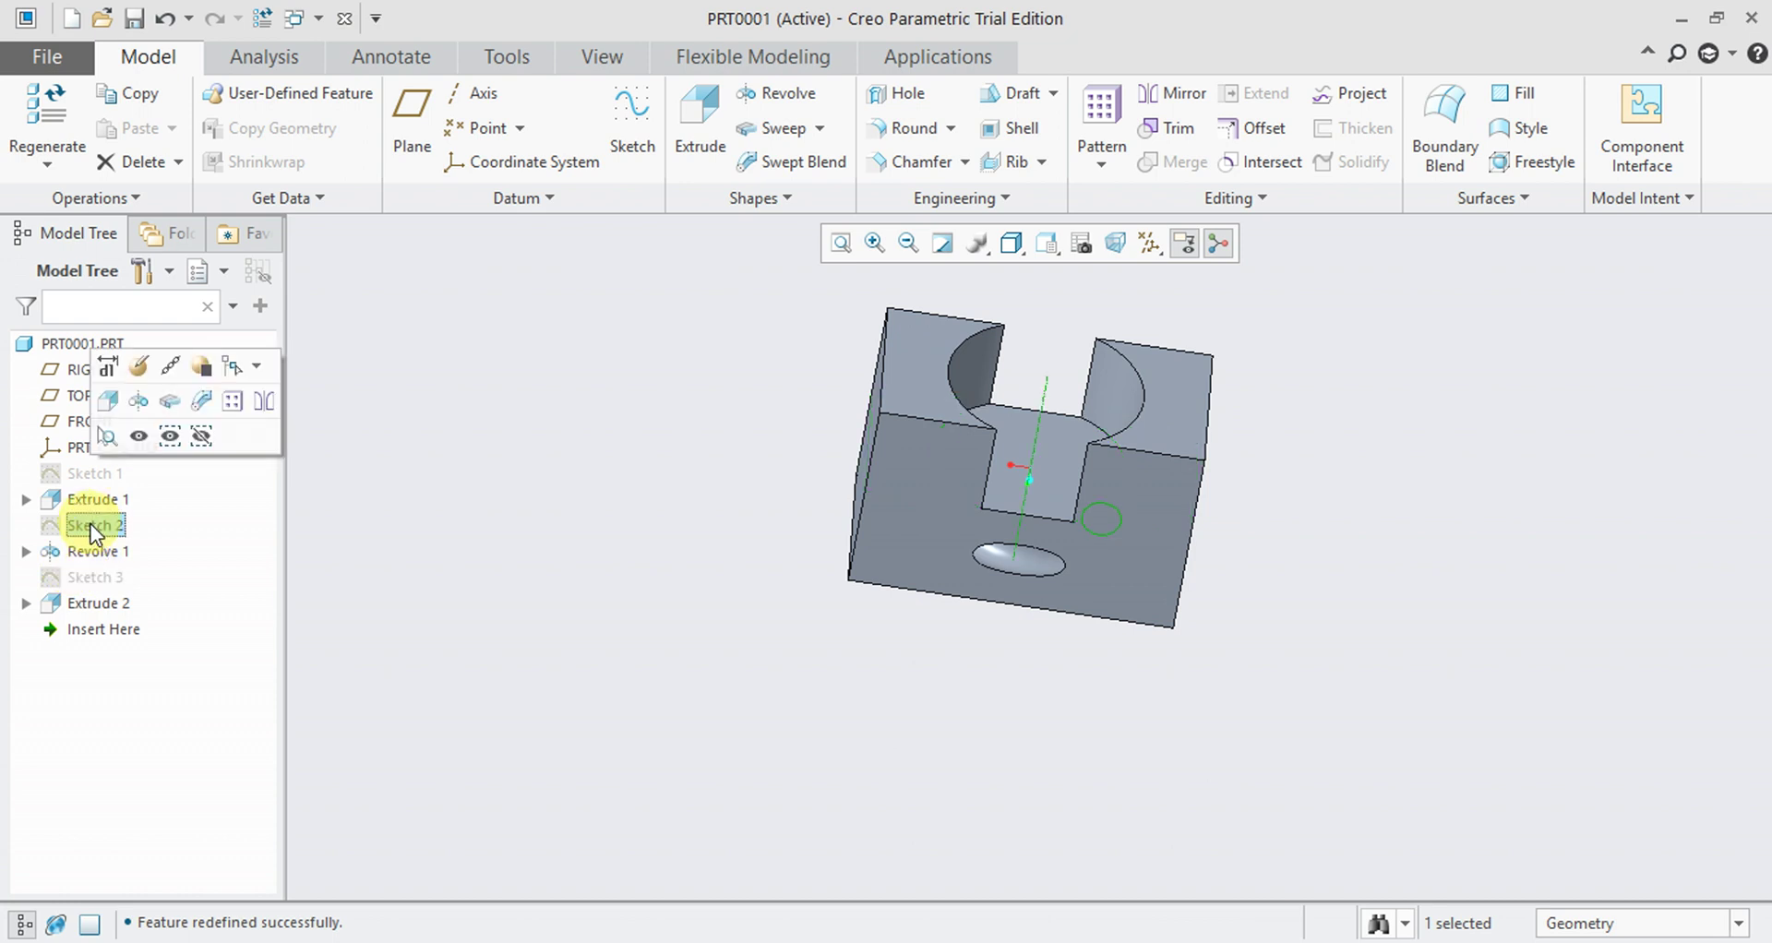
{"action": "left_click", "coordinate": [1149, 512]}
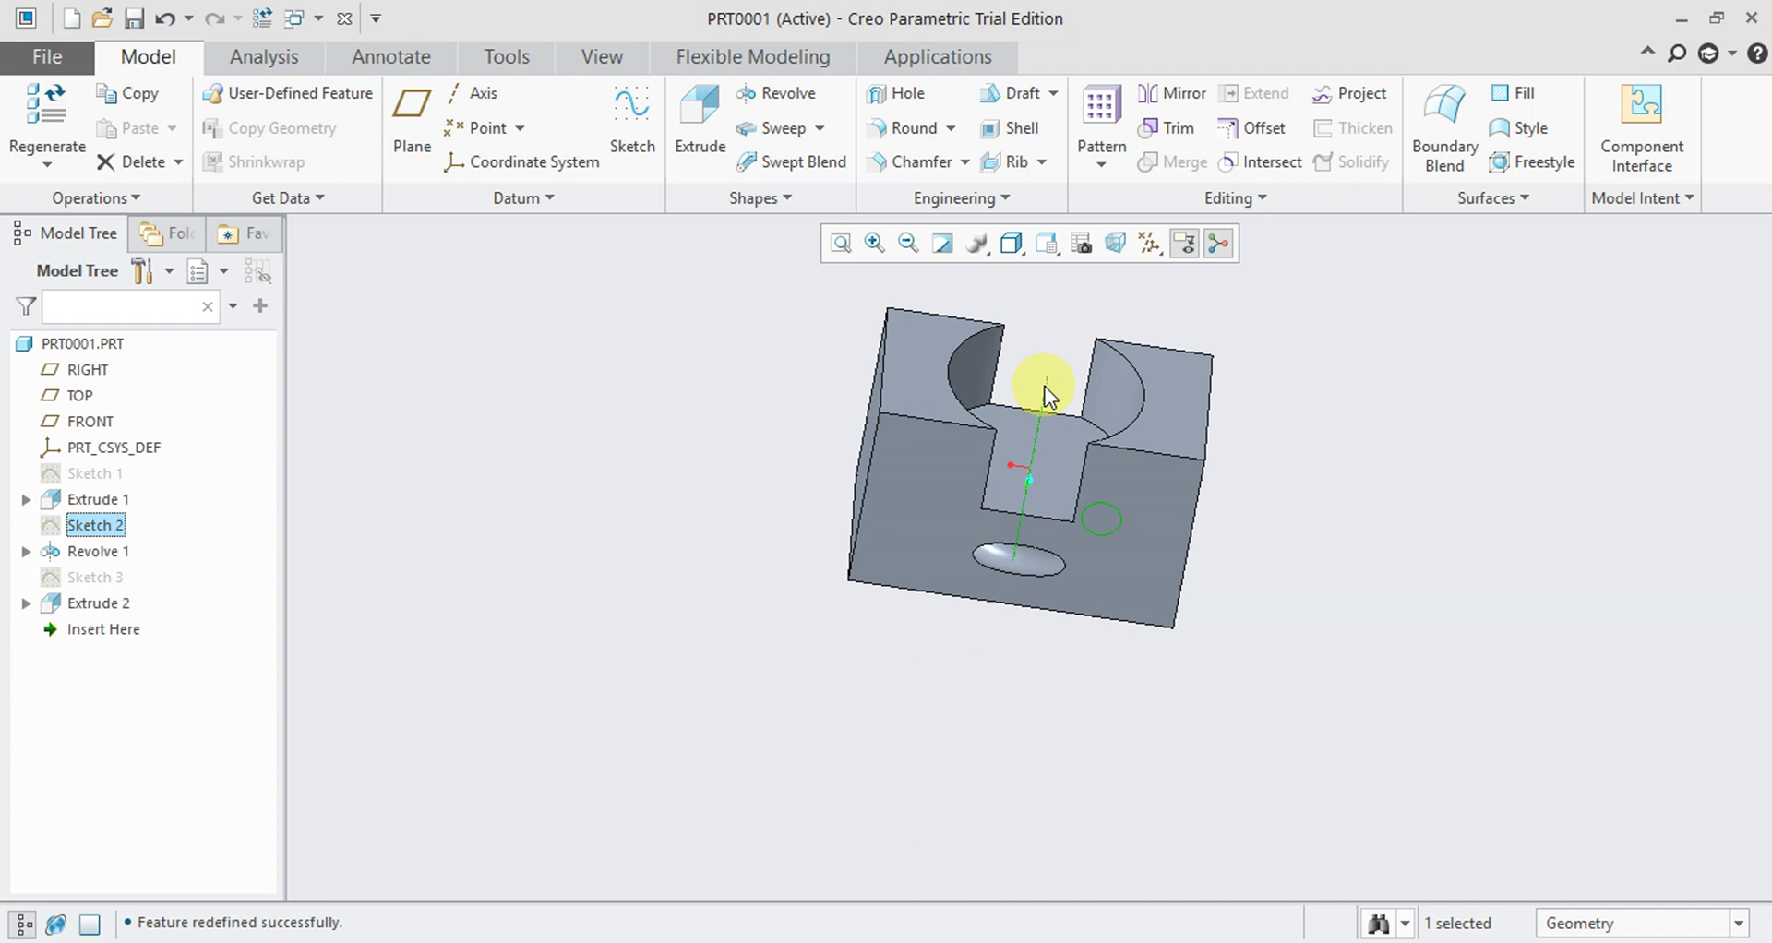
{"action": "right_click", "coordinate": [69, 534]}
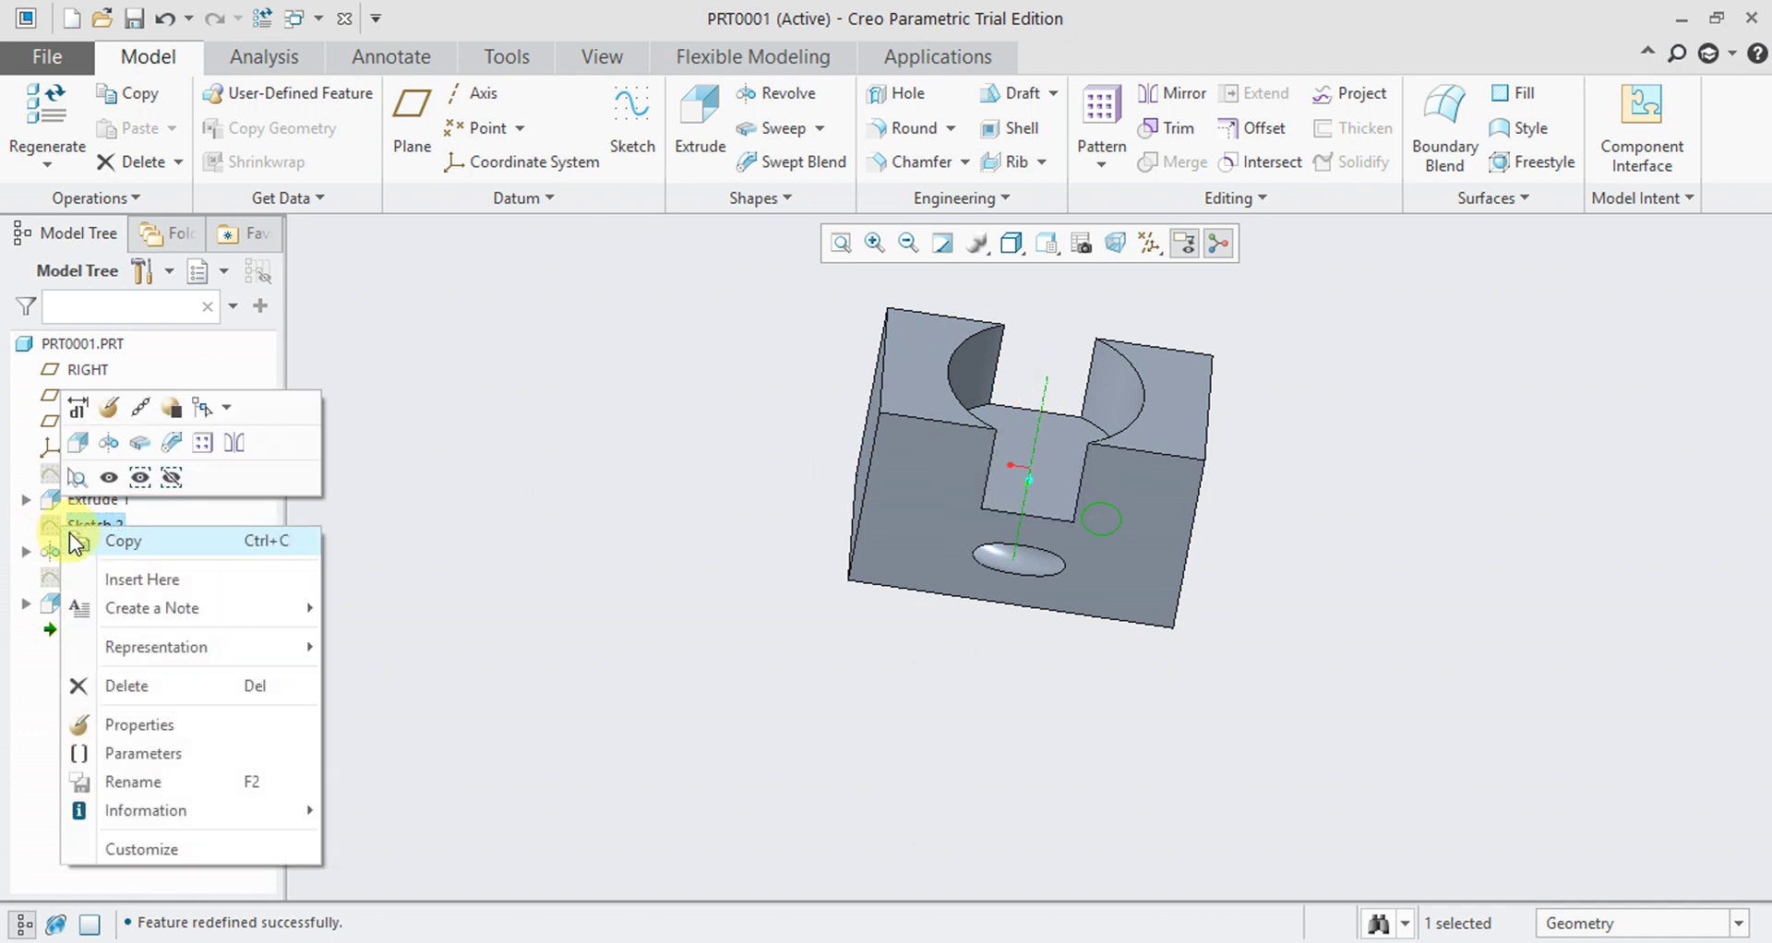
{"action": "left_click", "coordinate": [92, 423]}
{"action": "mouse_move", "coordinate": [548, 548]}
{"action": "middle_mouse_down"}
{"action": "mouse_move", "coordinate": [567, 553]}
{"action": "mouse_move", "coordinate": [582, 487]}
{"action": "middle_mouse_up"}
{"action": "scroll", "coordinate": [1068, 515], "scroll_direction": "down", "scroll_amount": 2}
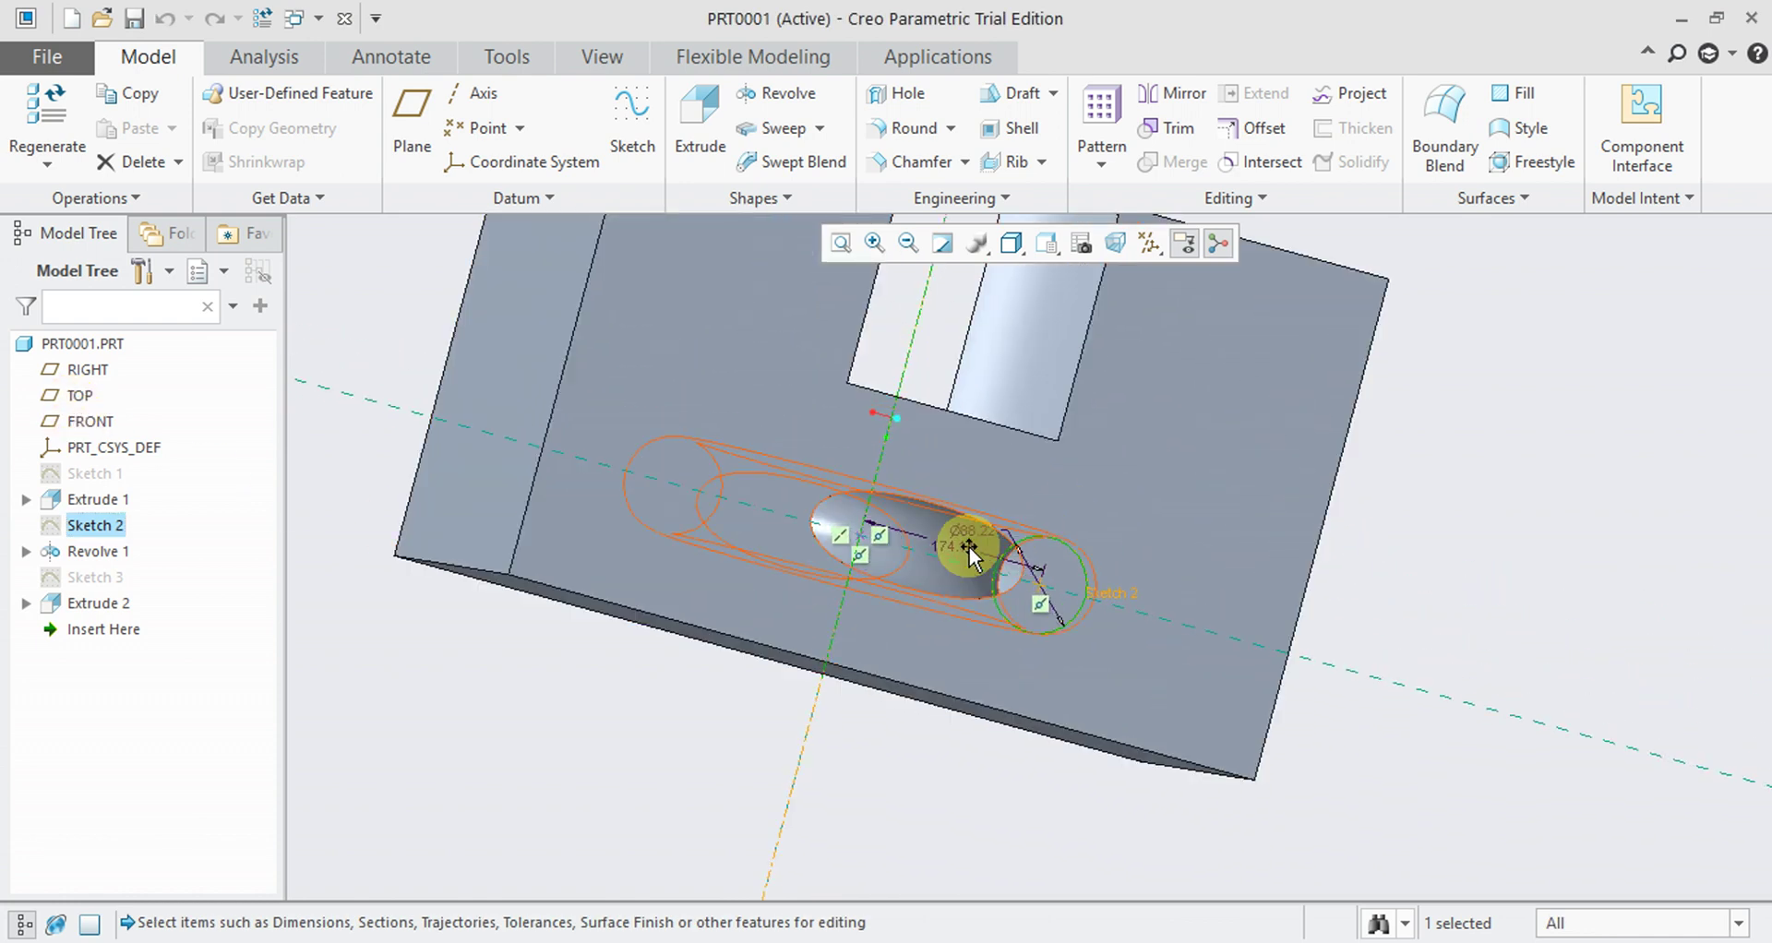
{"action": "scroll", "coordinate": [1005, 526], "scroll_direction": "down", "scroll_amount": 2}
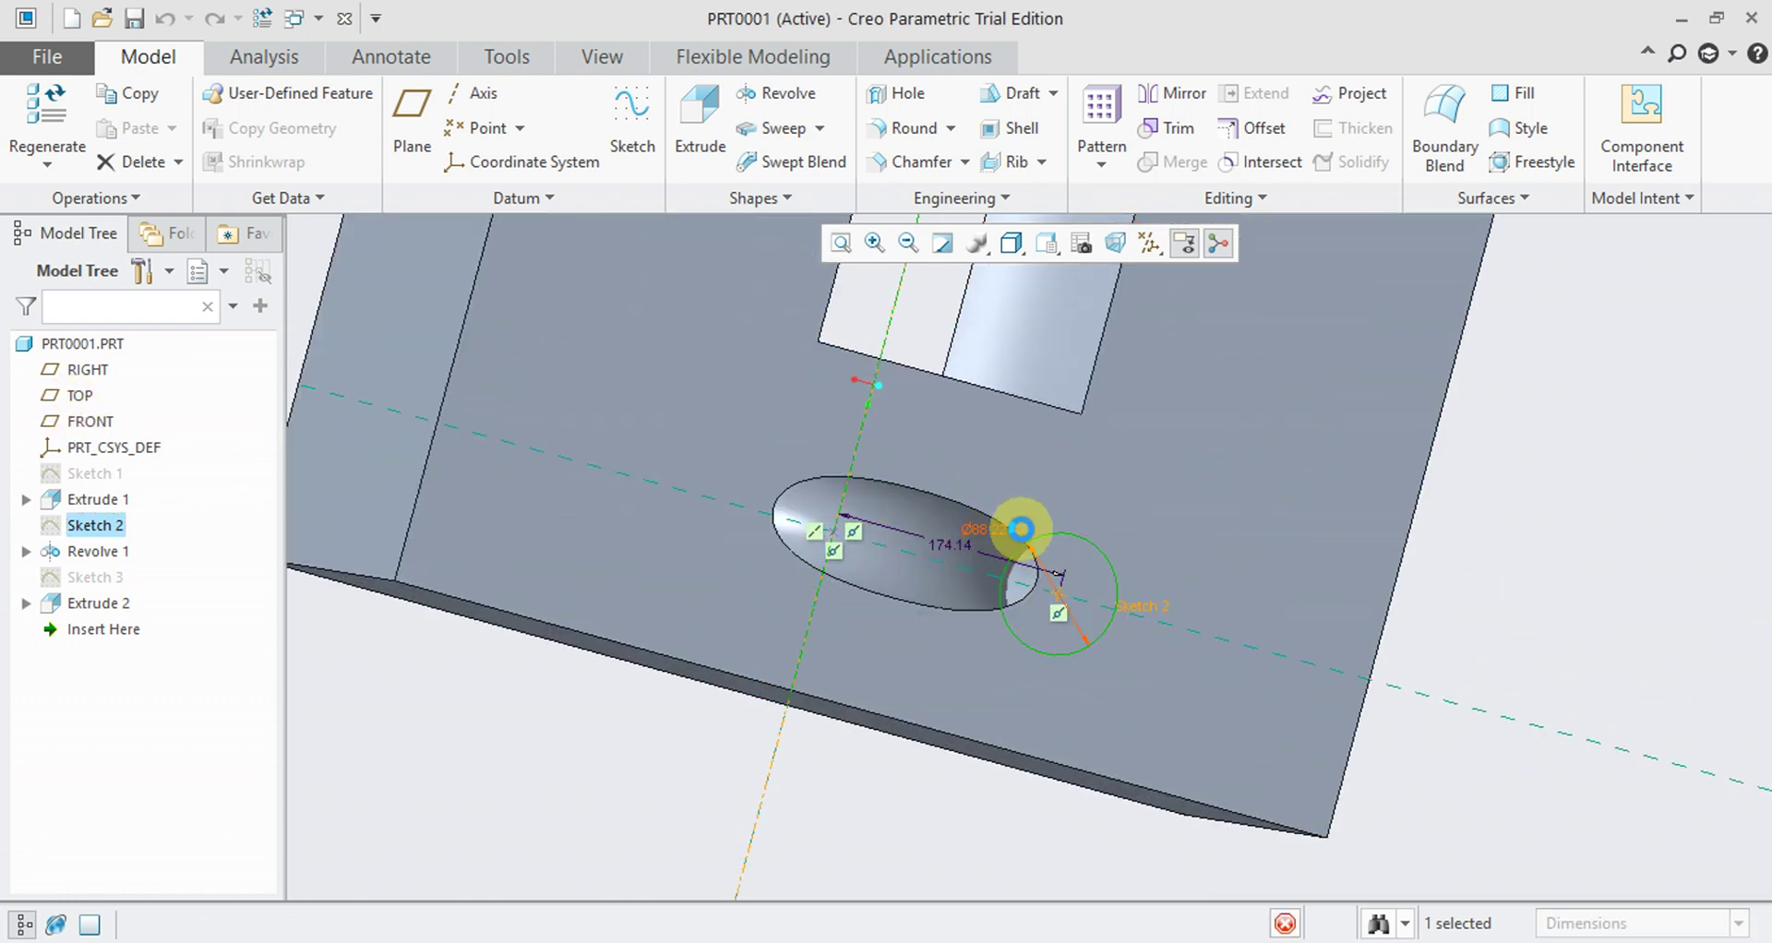
- Change the hole's diameter to 115
{"action": "double_click", "coordinate": [1017, 528]}
{"action": "mouse_move", "coordinate": [1032, 519]}
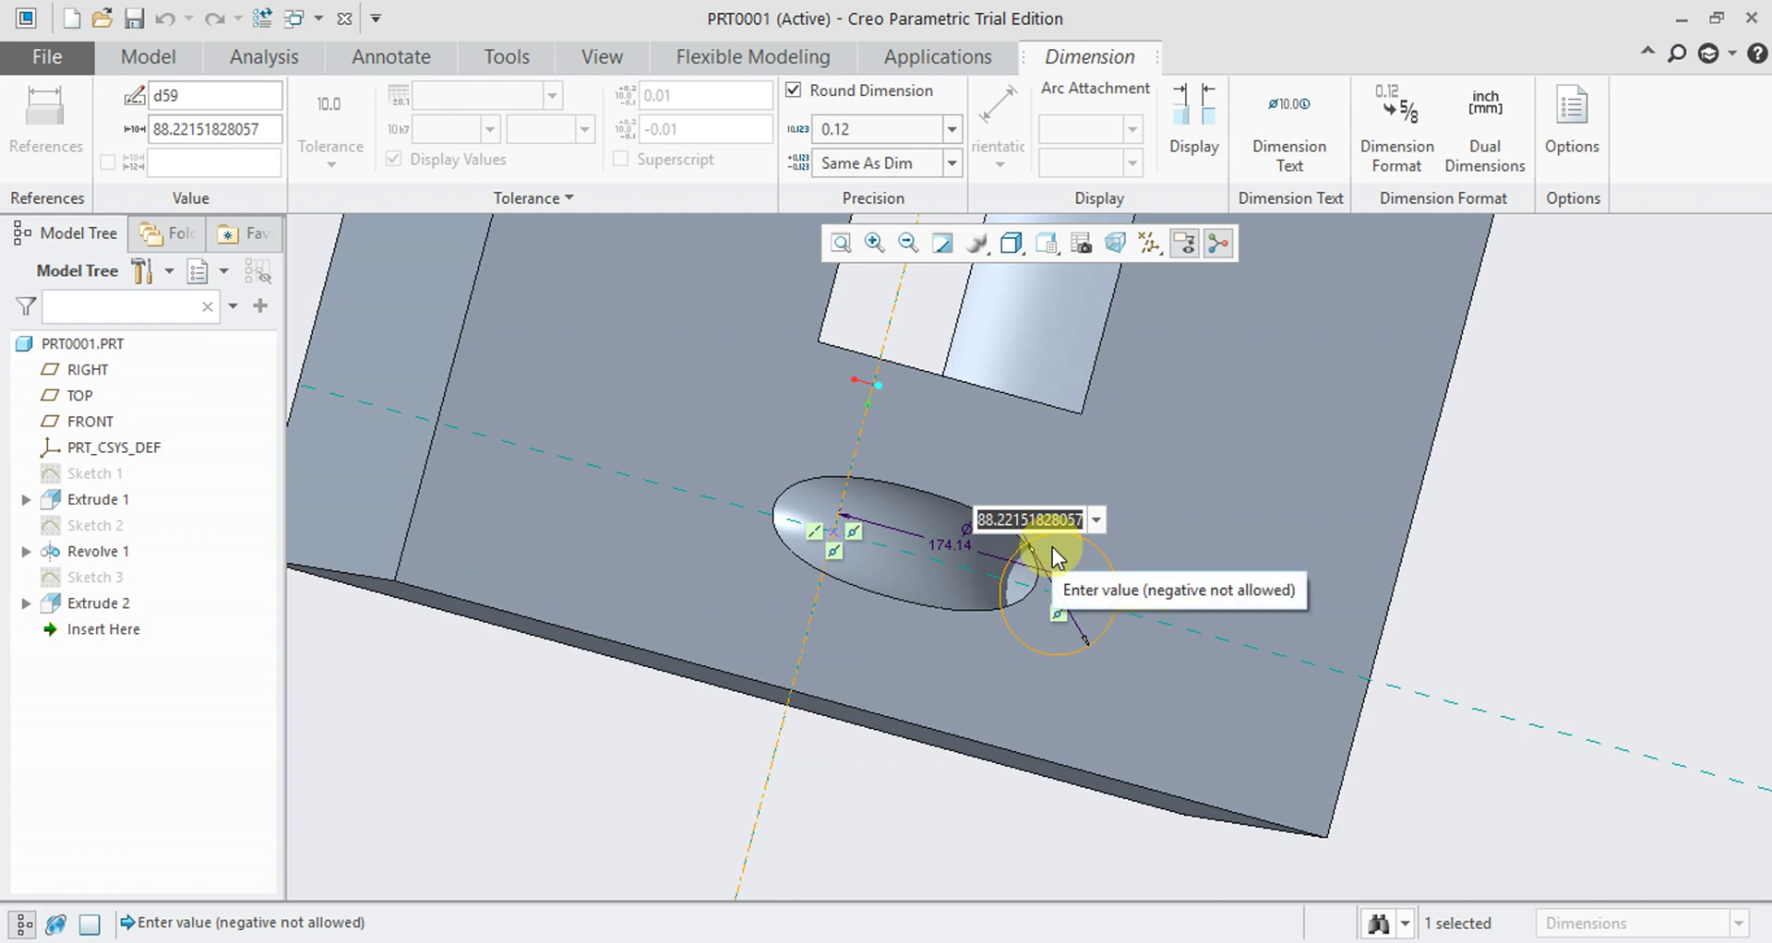
{"action": "type", "text": "115"}
{"action": "left_click", "coordinate": [1052, 546]}
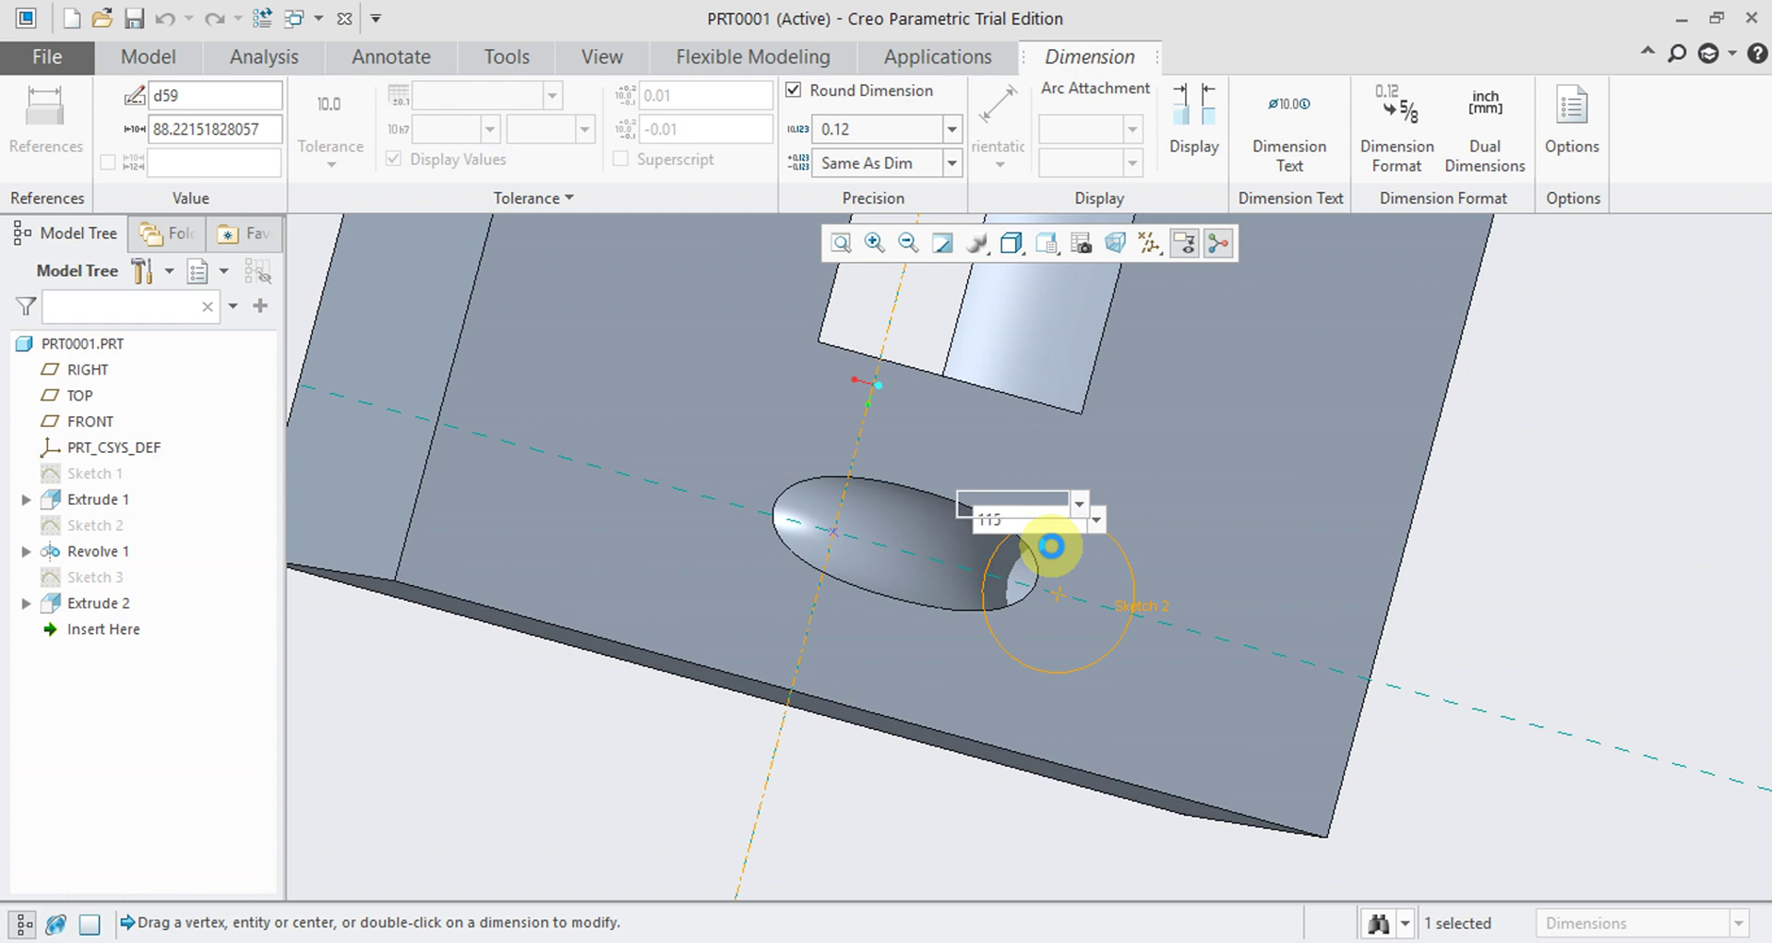
{"action": "mouse_move", "coordinate": [1214, 426]}
{"action": "middle_mouse_down"}
{"action": "mouse_move", "coordinate": [1052, 515]}
{"action": "mouse_move", "coordinate": [1068, 495]}
{"action": "middle_mouse_up"}
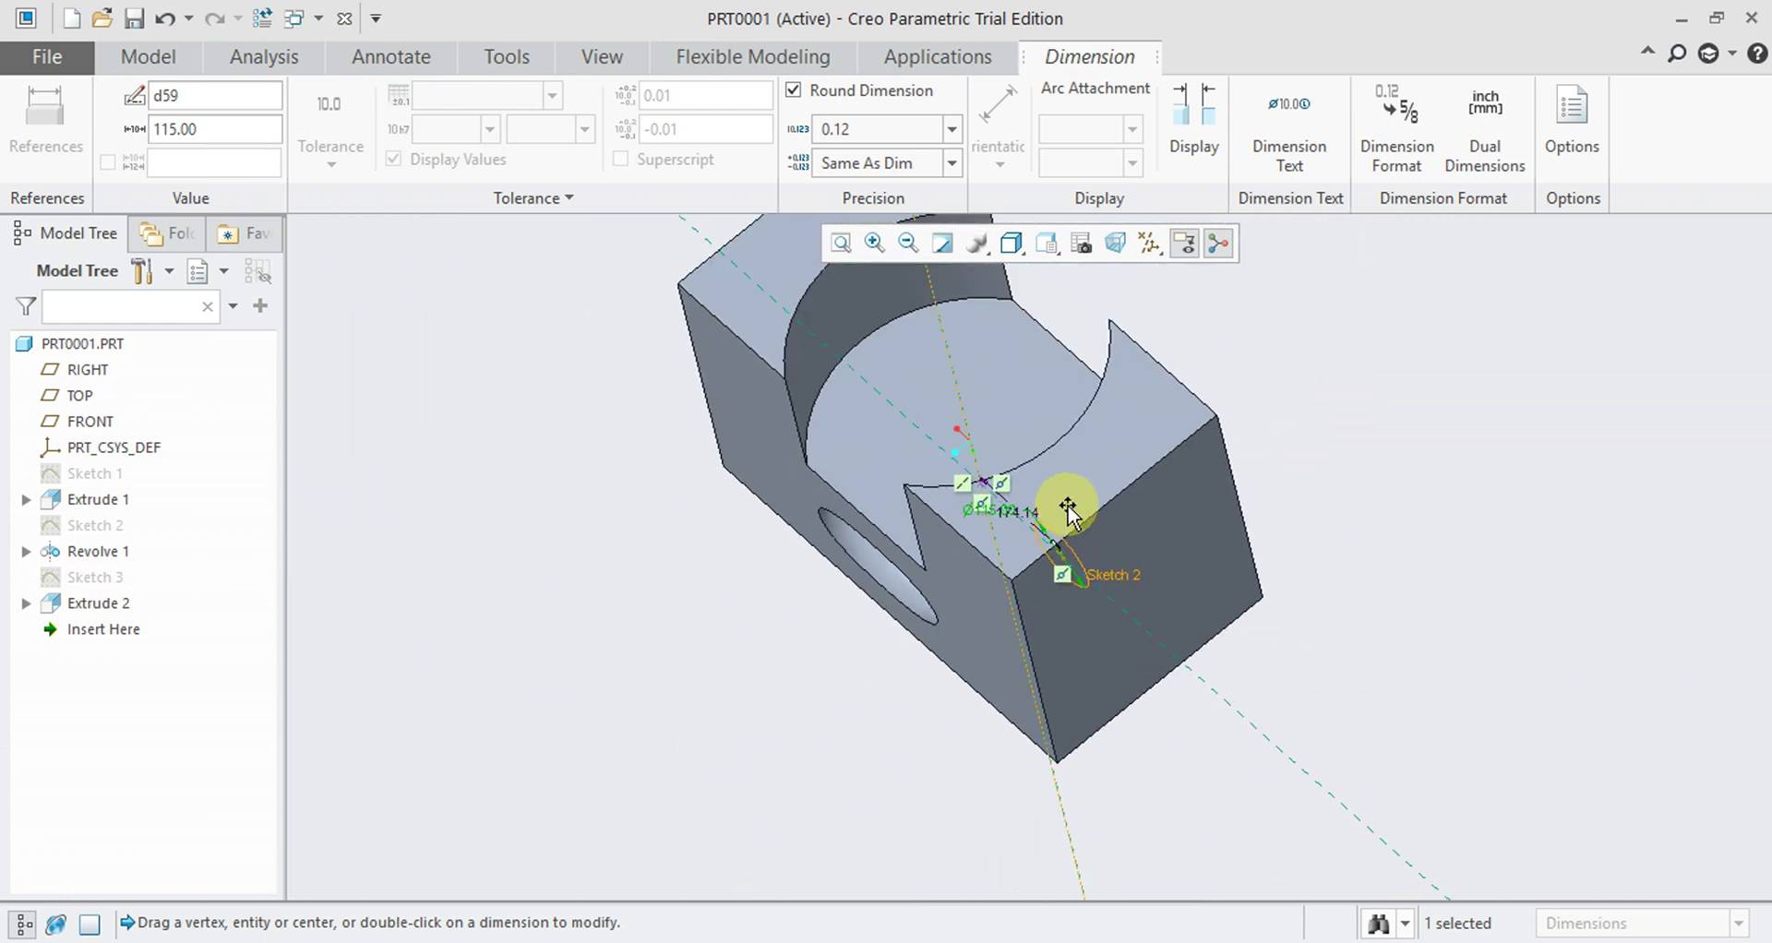
- Change the hole's 174.14 offset distance to 150 and review the result
{"action": "scroll", "coordinate": [973, 485], "scroll_direction": "up", "scroll_amount": 2}
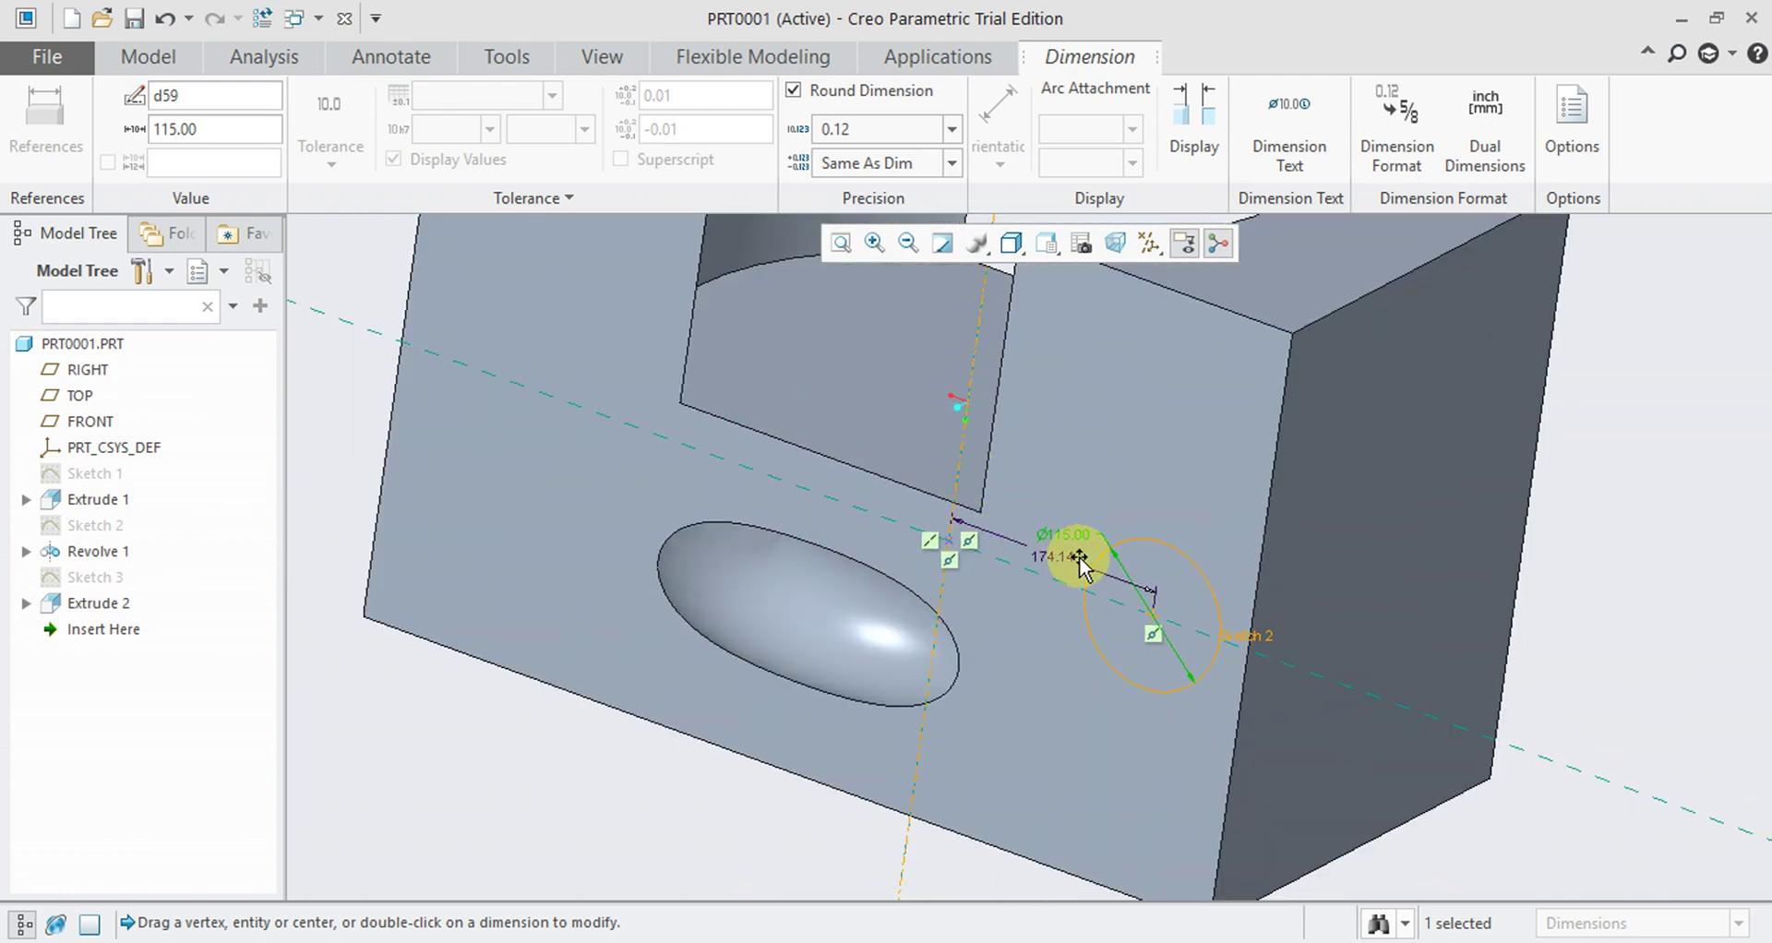
{"action": "left_click", "coordinate": [1050, 561]}
{"action": "double_click", "coordinate": [1050, 561]}
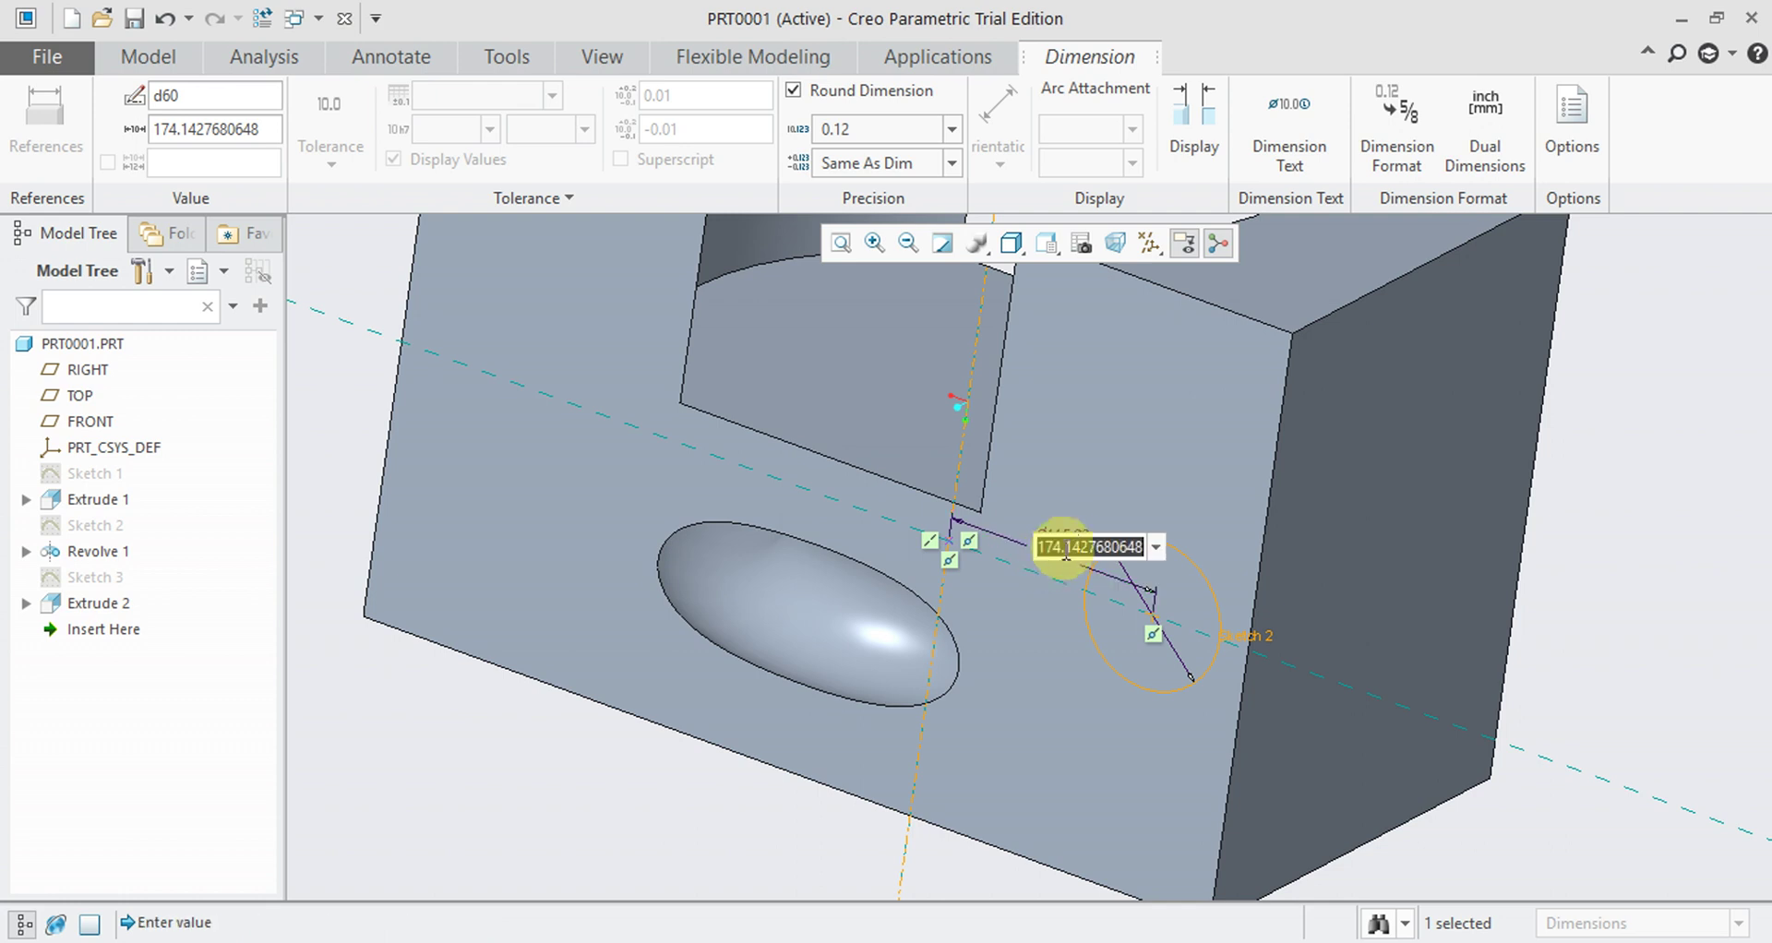
{"action": "type", "text": "150"}
{"action": "key", "text": "Return"}
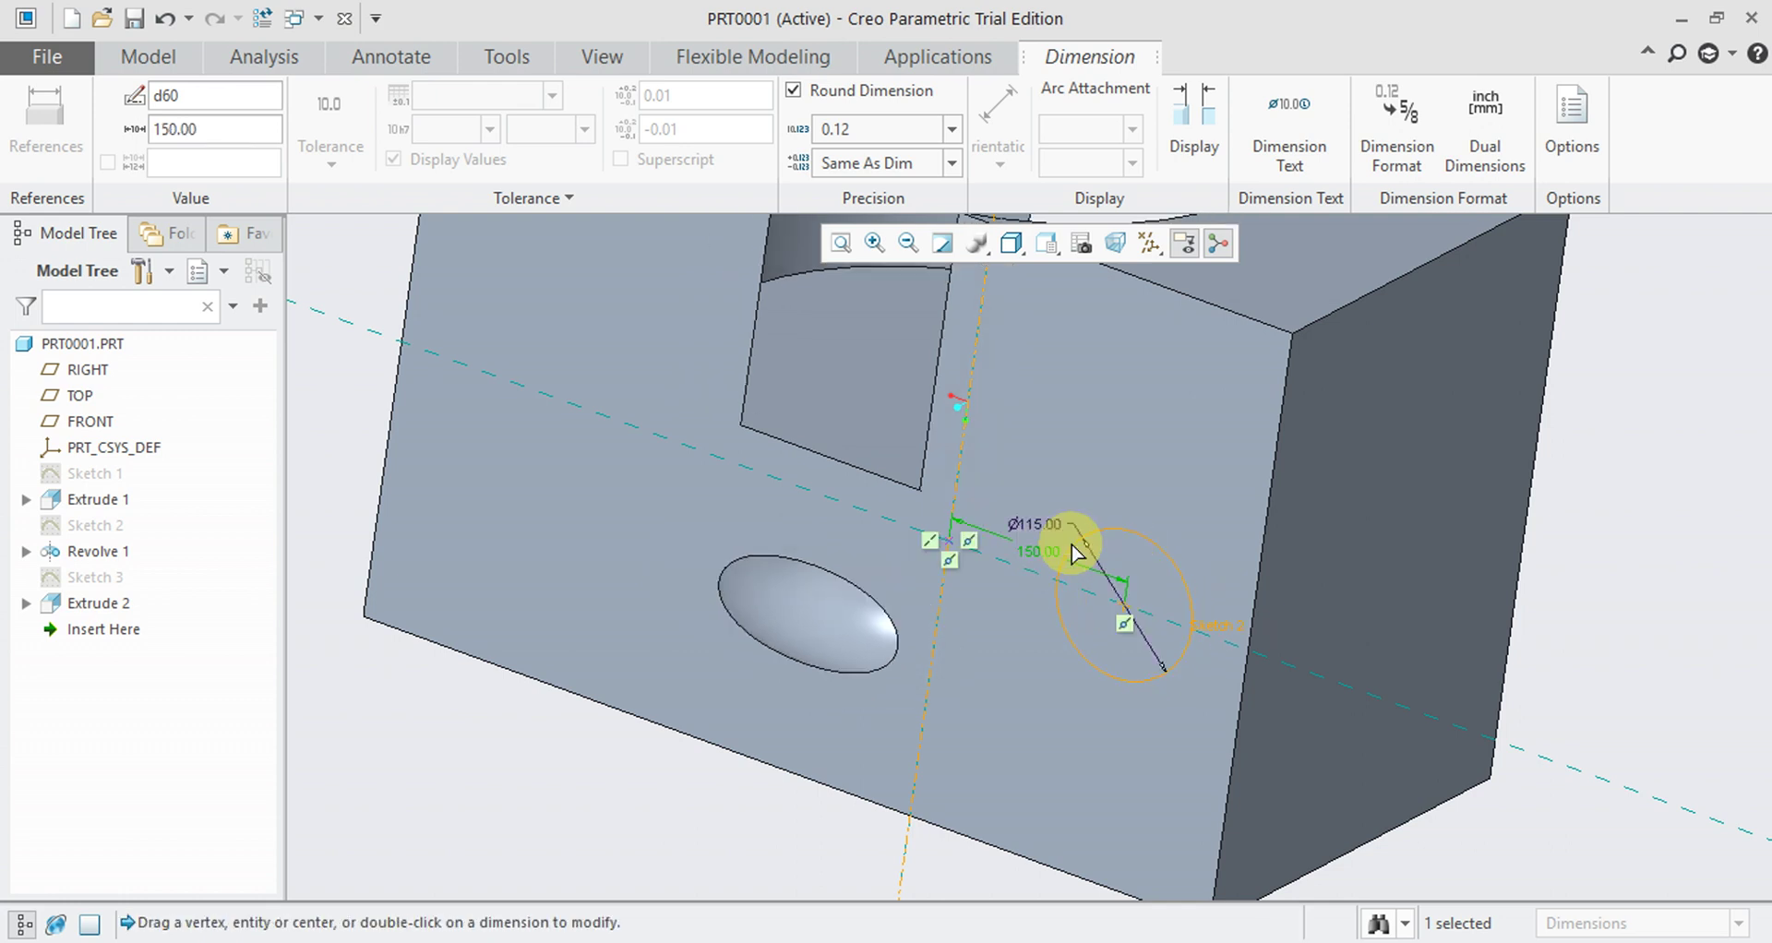
{"action": "scroll", "coordinate": [1052, 558], "scroll_direction": "down", "scroll_amount": 5}
{"action": "mouse_move", "coordinate": [1021, 547]}
{"action": "middle_mouse_down"}
{"action": "mouse_move", "coordinate": [847, 437]}
{"action": "mouse_move", "coordinate": [902, 641]}
{"action": "mouse_move", "coordinate": [886, 507]}
{"action": "mouse_move", "coordinate": [981, 447]}
{"action": "mouse_move", "coordinate": [971, 493]}
{"action": "middle_mouse_up"}
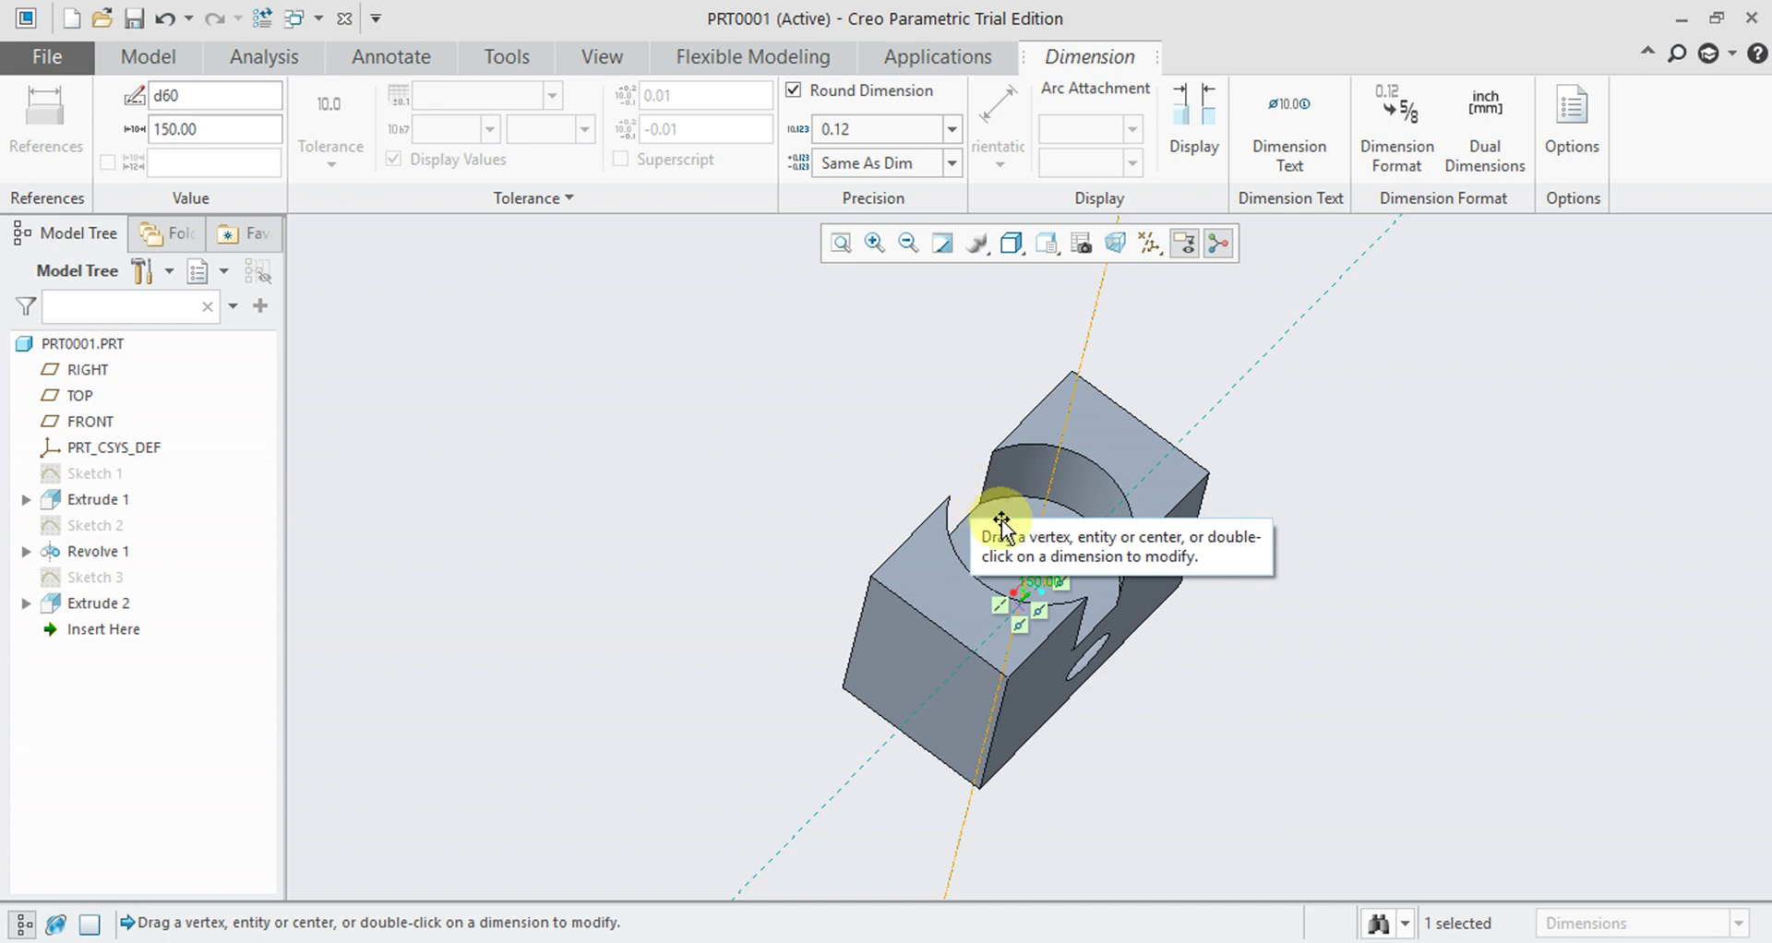
{"action": "middle_click_drag", "start_coordinate": [1084, 601], "coordinate": [1048, 612]}
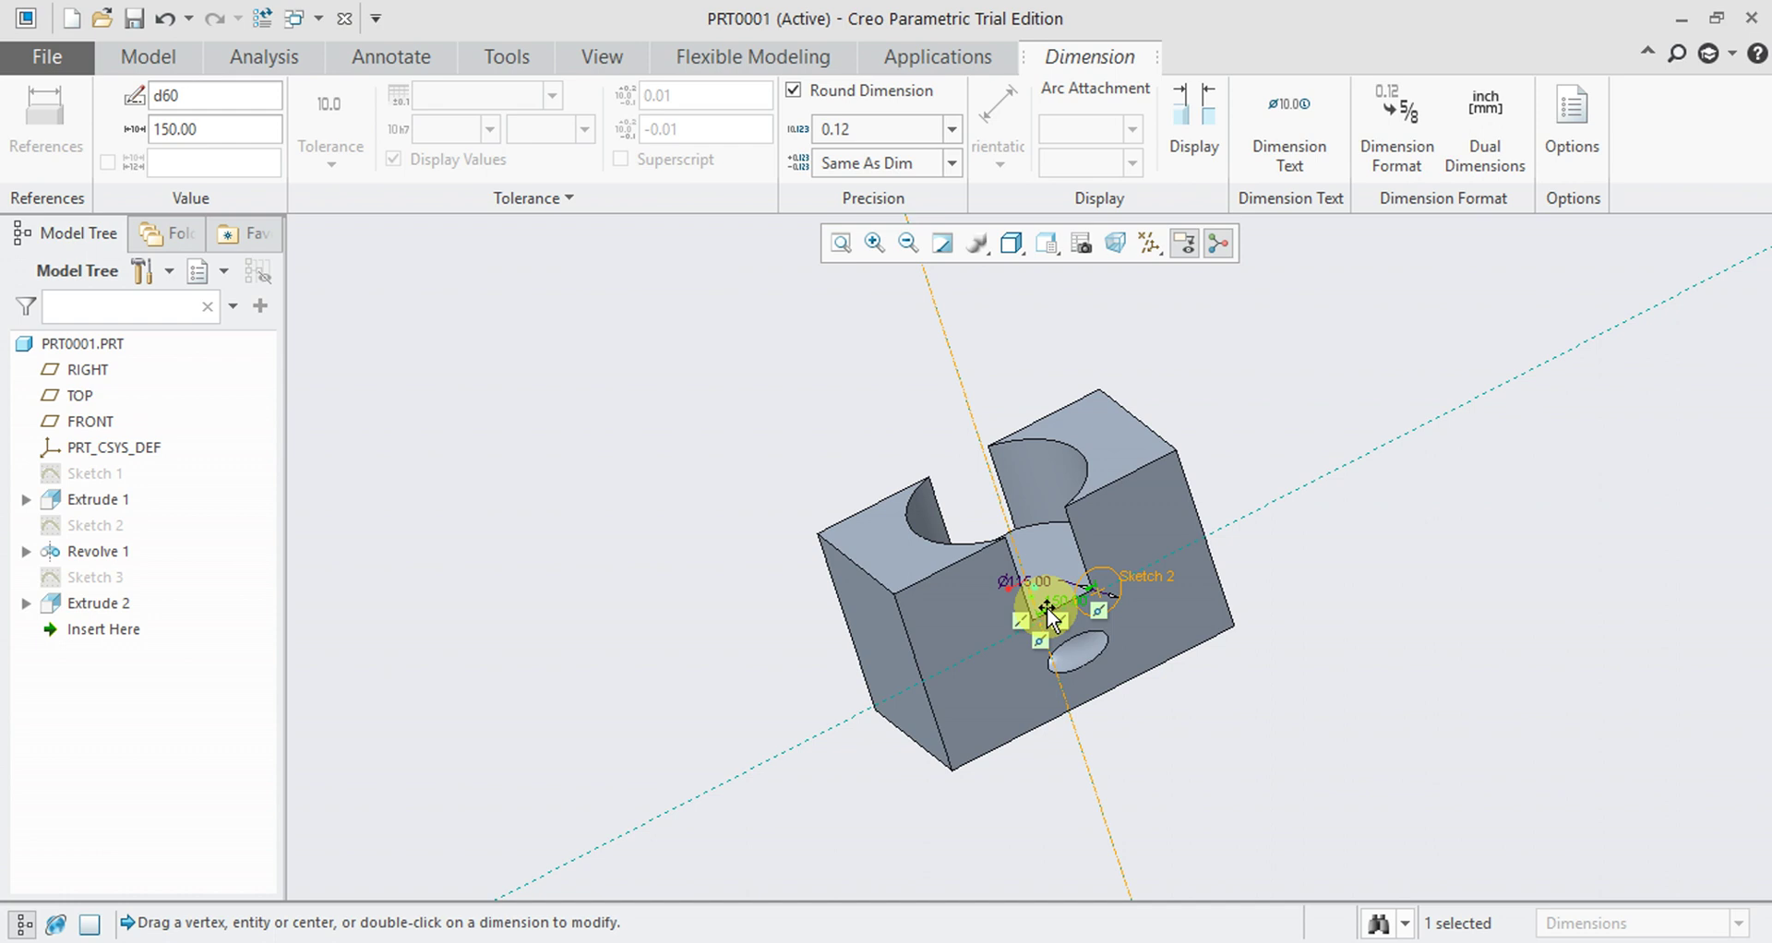